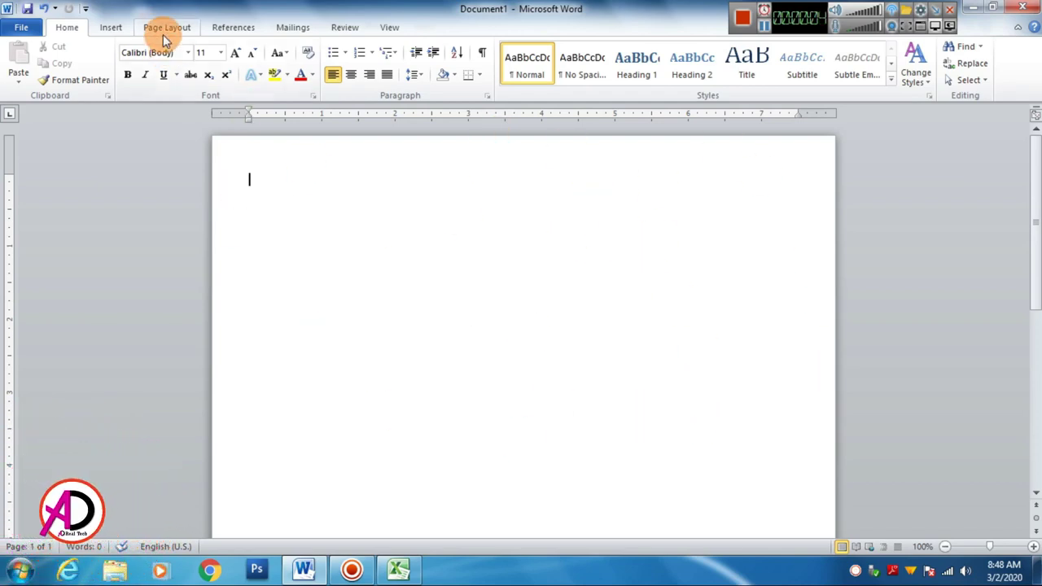
Start a label mail merge from Mailings, then cancel it without choosing labels.
click(303, 31)
click(105, 77)
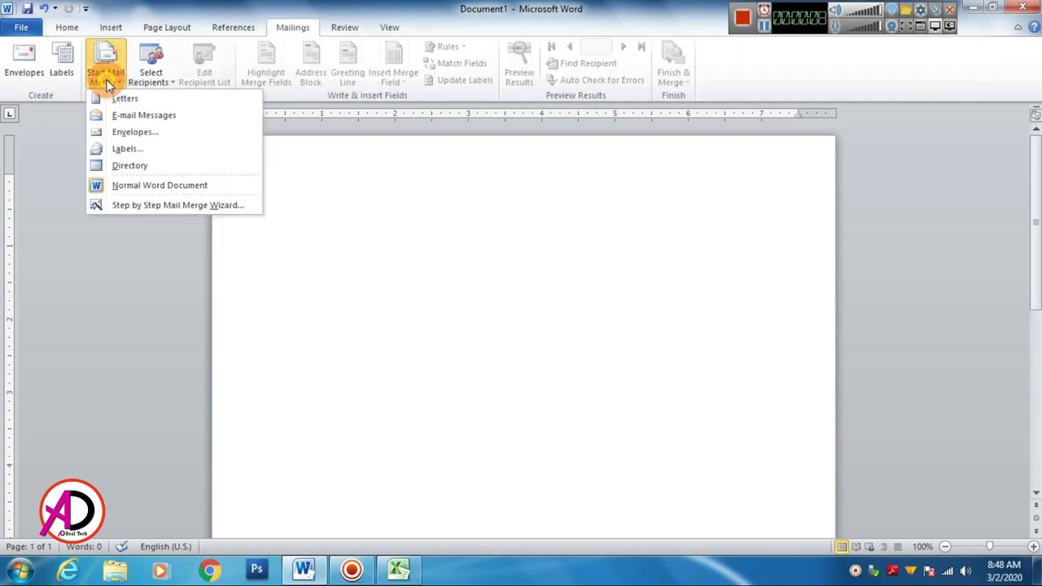
click(145, 150)
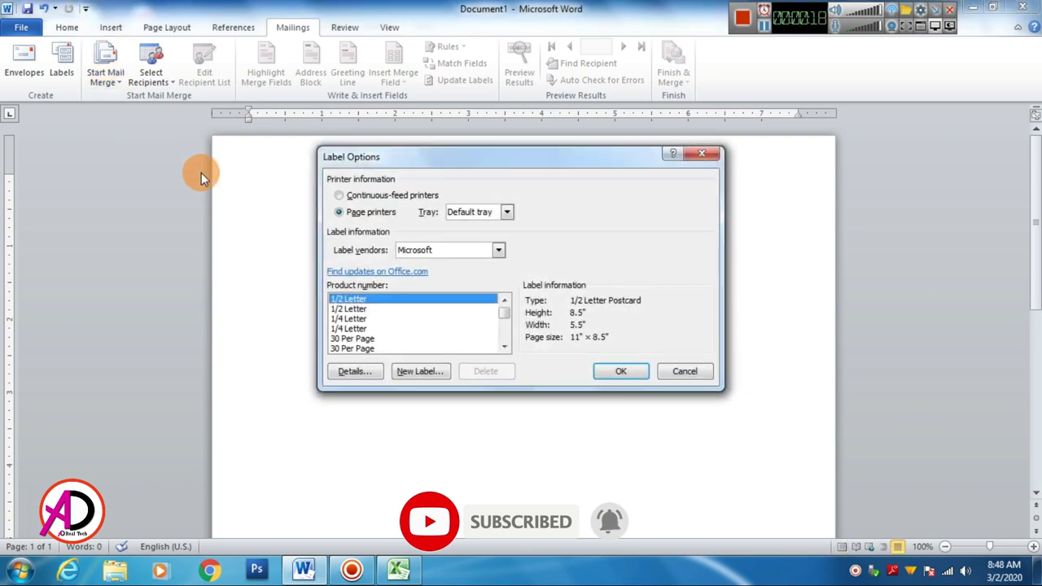
click(688, 369)
click(107, 79)
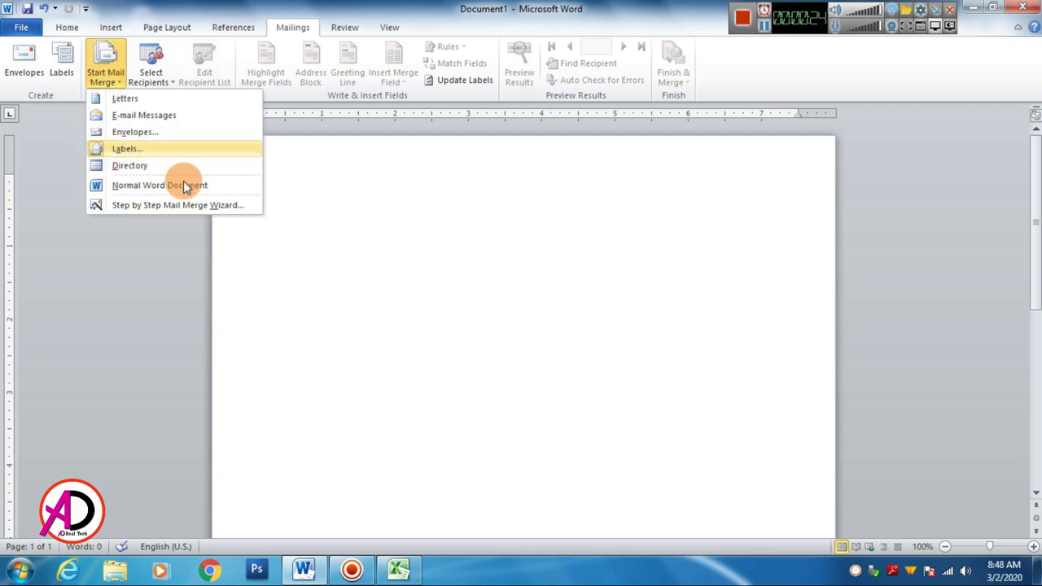
click(519, 294)
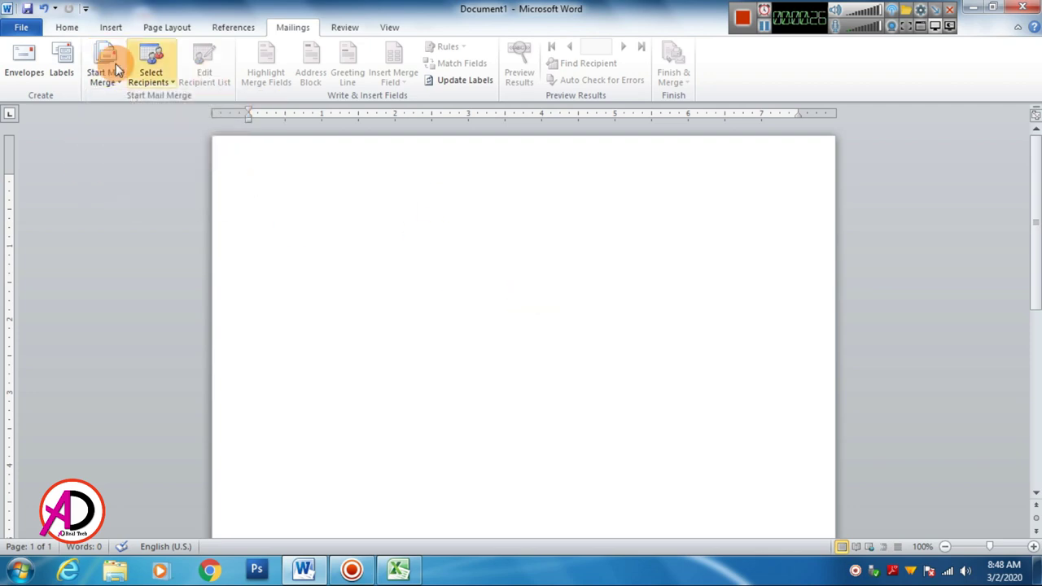
Apply Narrow 0.5-inch margins and A4 paper size to the page.
click(69, 29)
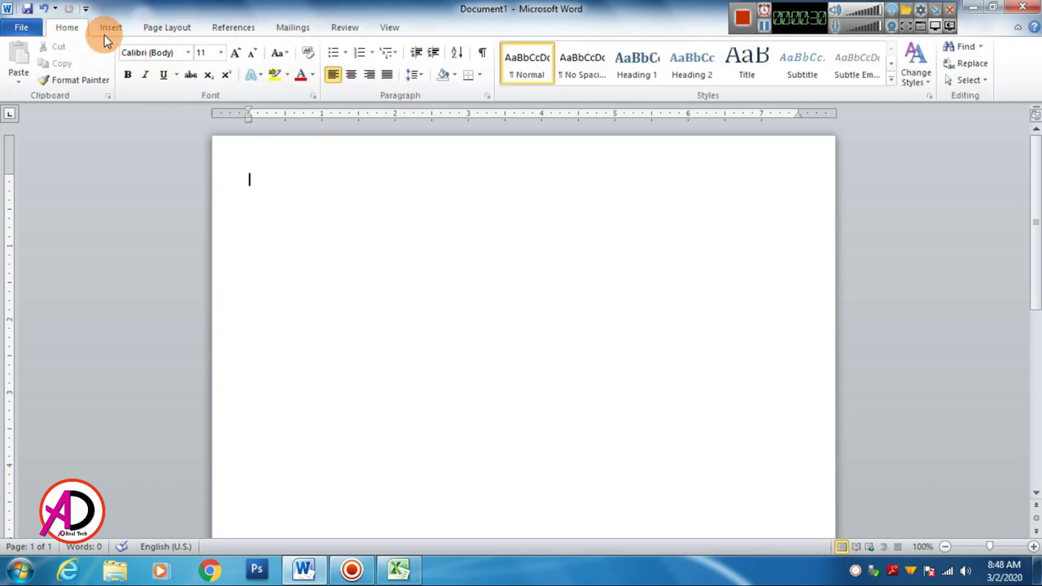
click(158, 27)
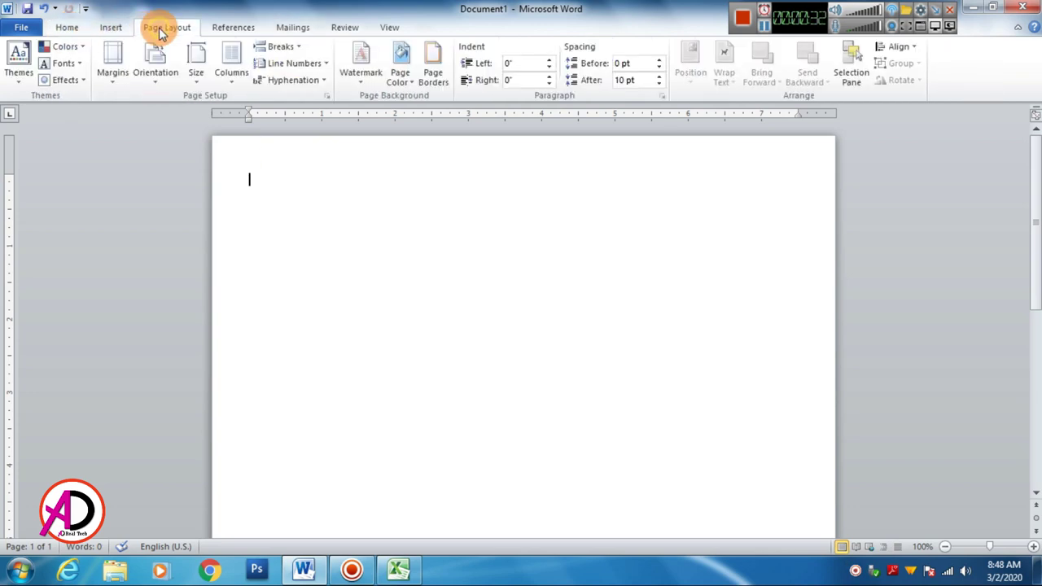
click(113, 79)
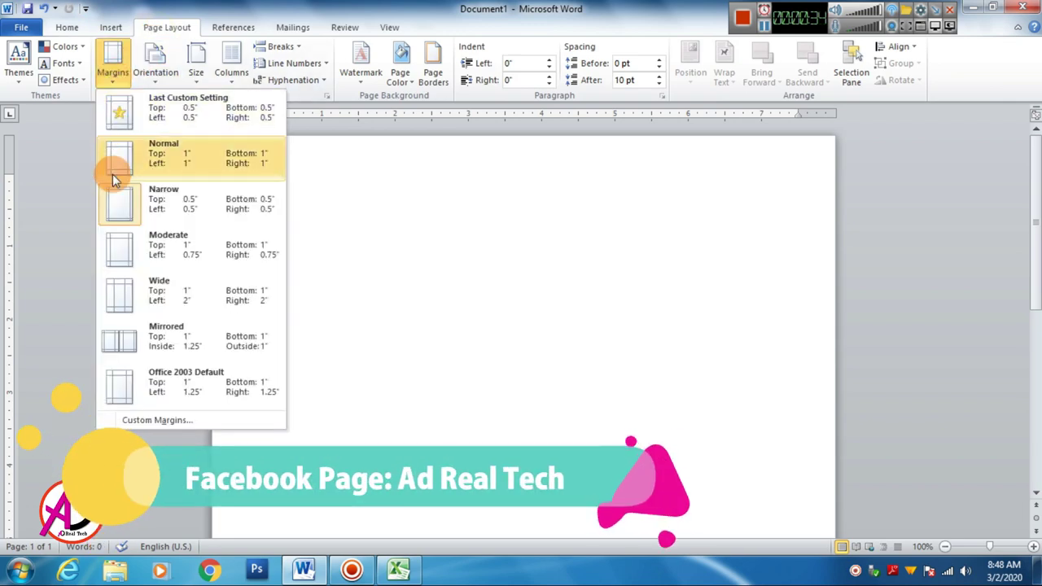
click(180, 205)
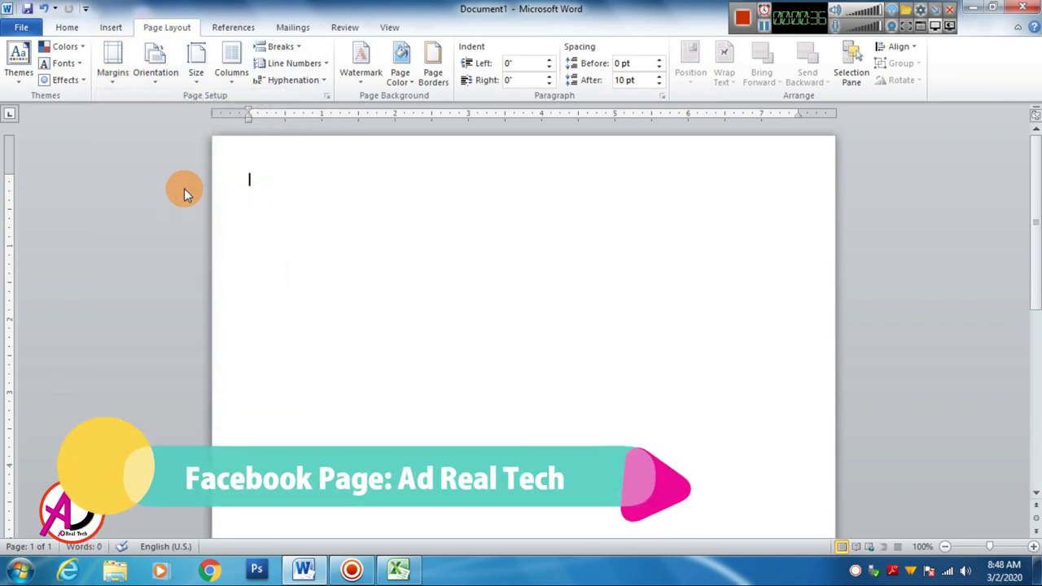
click(194, 77)
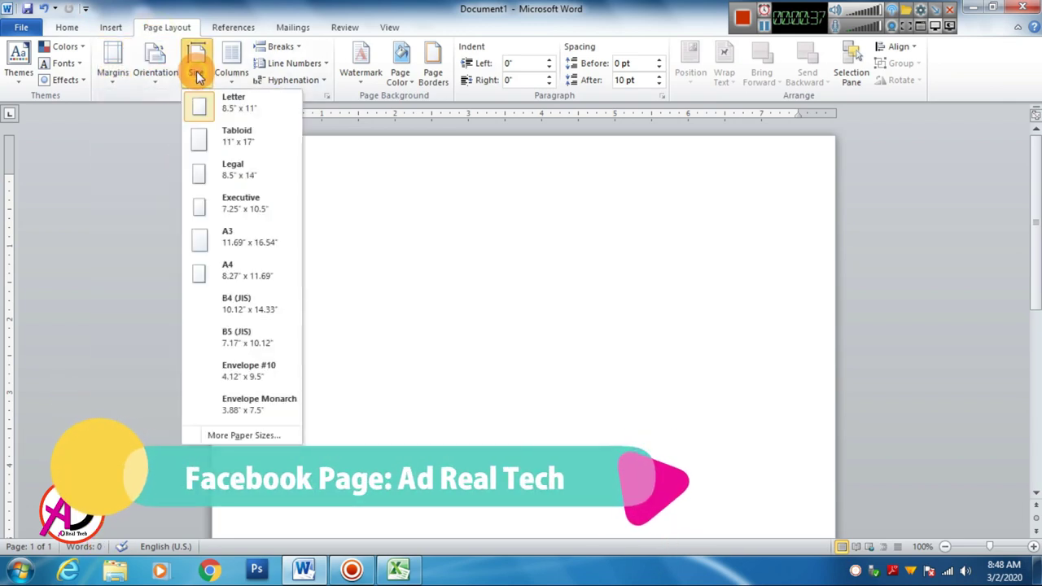
click(241, 278)
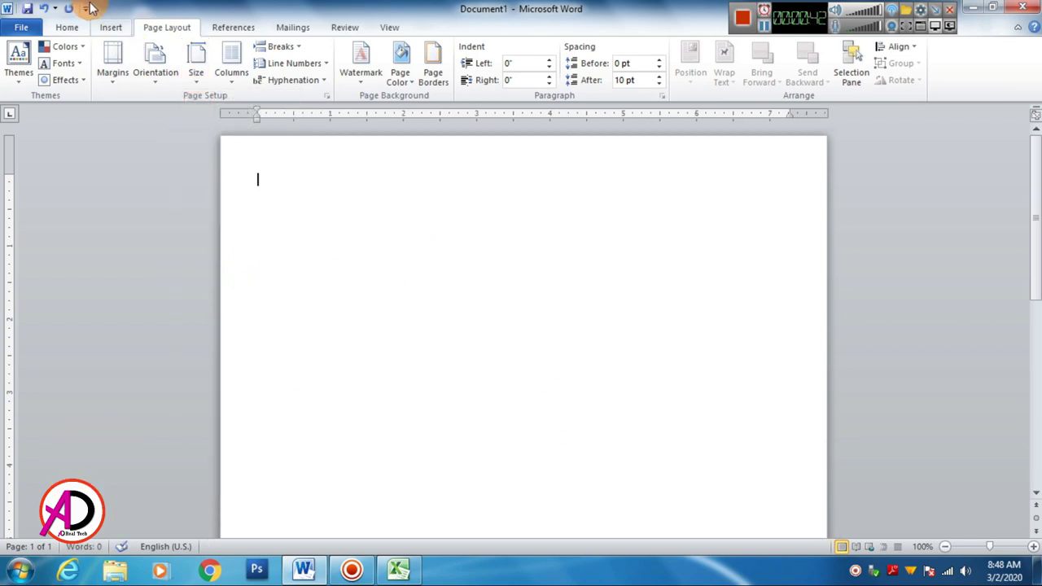
Insert a 2-column by 4-row table and select the whole table.
click(122, 26)
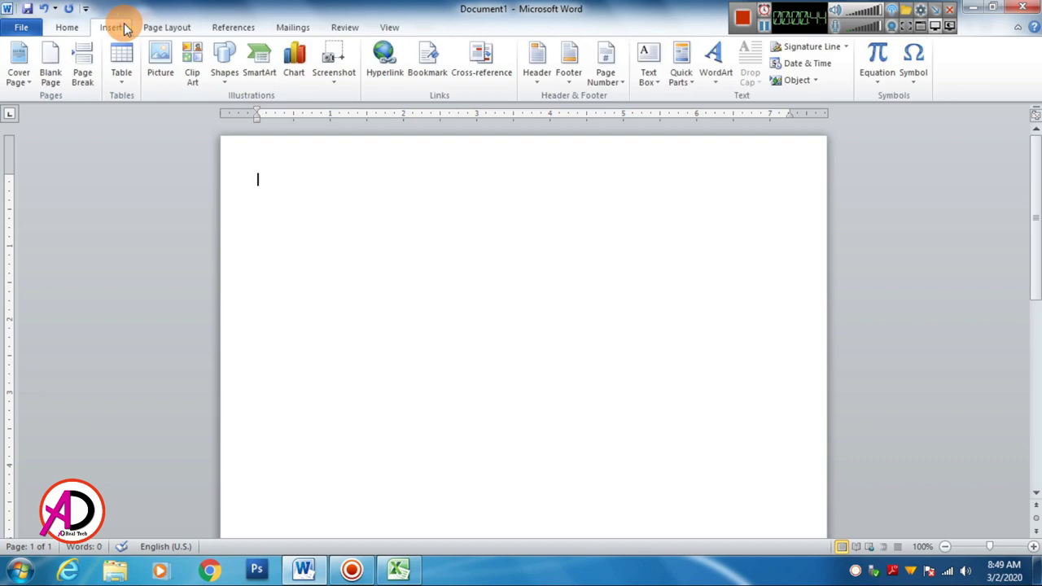
click(122, 69)
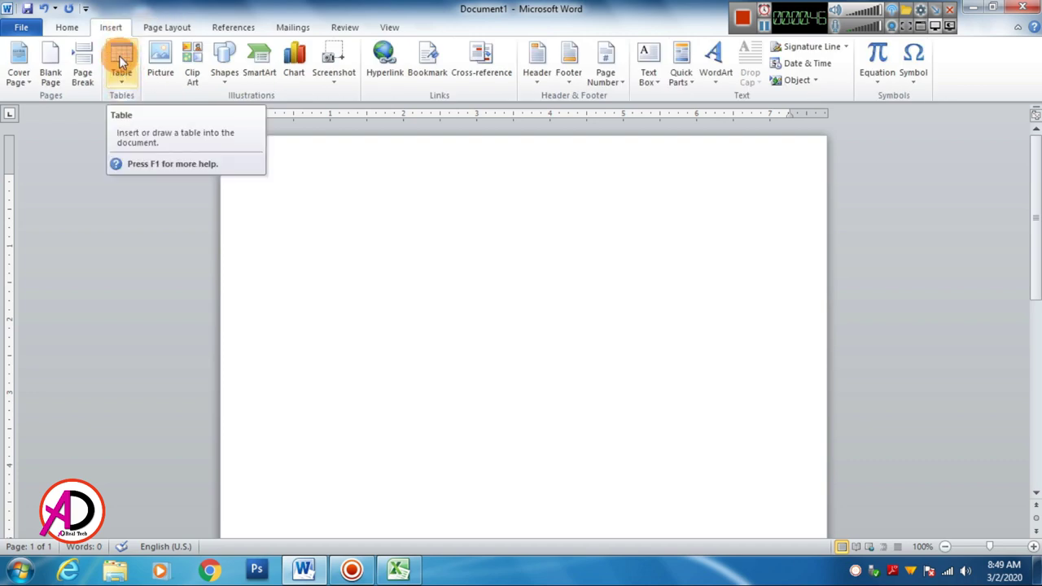
click(128, 79)
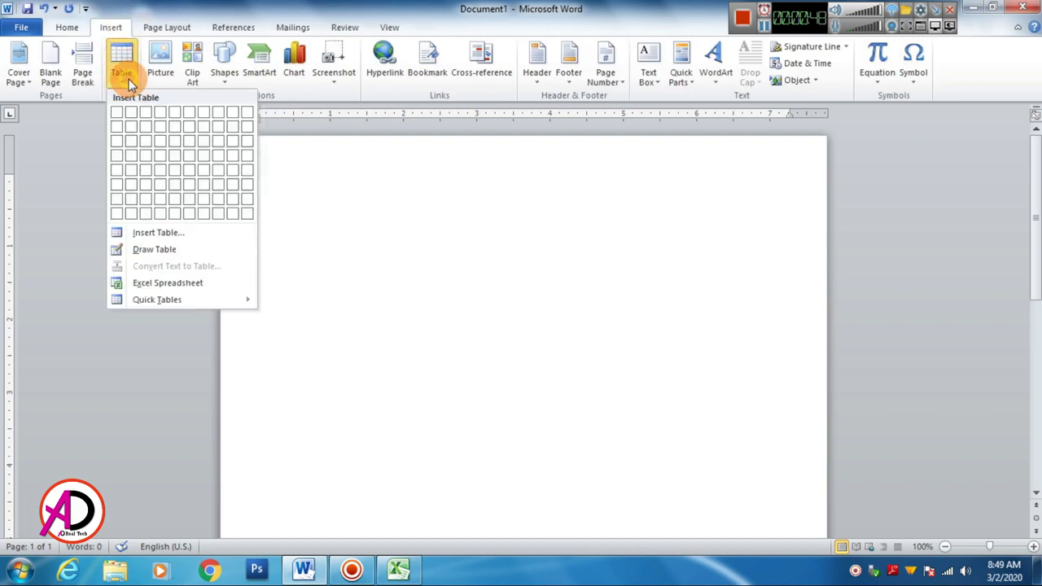
click(131, 153)
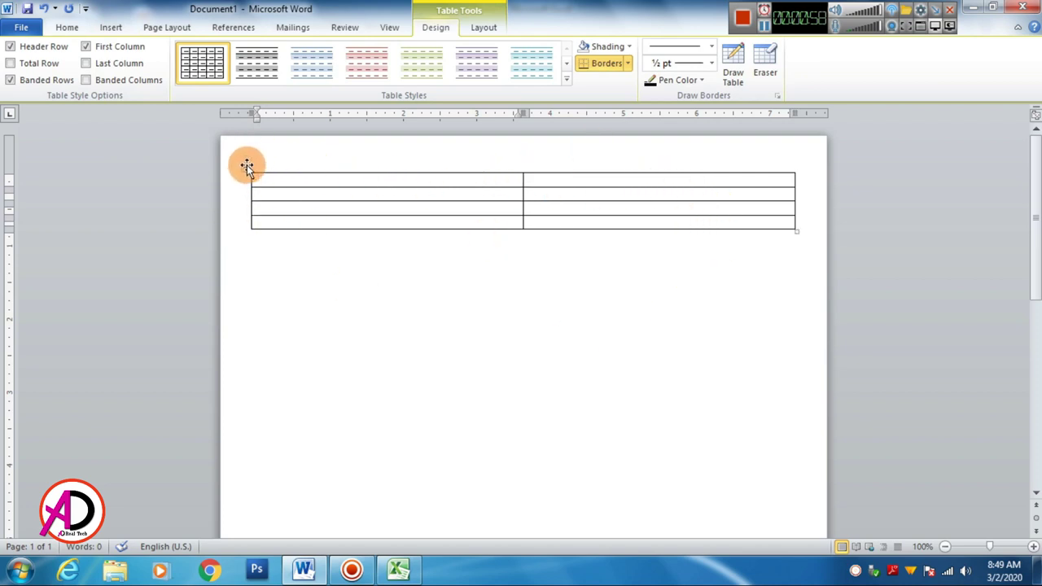
click(245, 163)
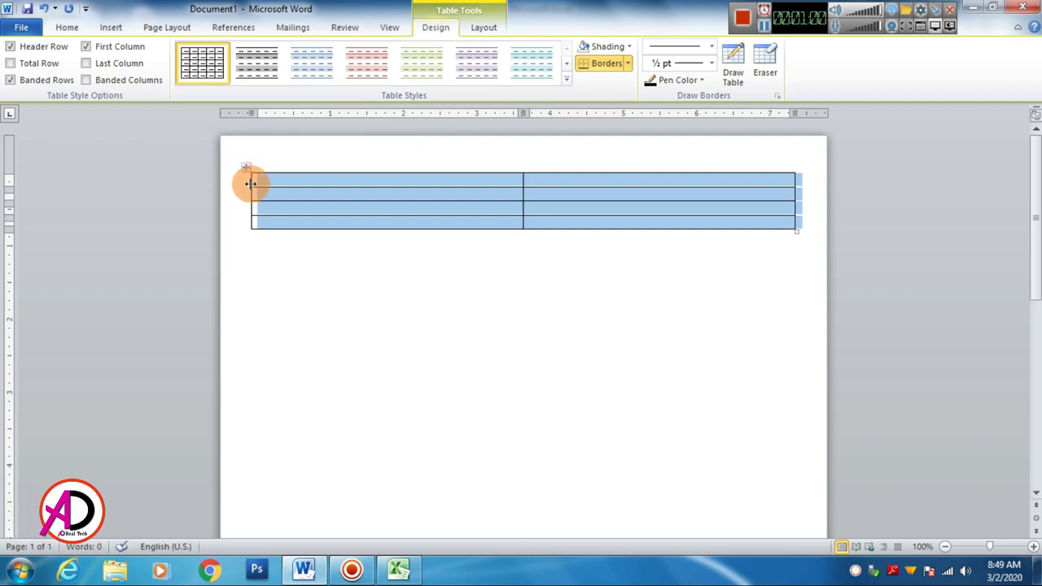
In Table Properties, set a fixed 2.4" row height and 3.9" column width.
right_click(394, 205)
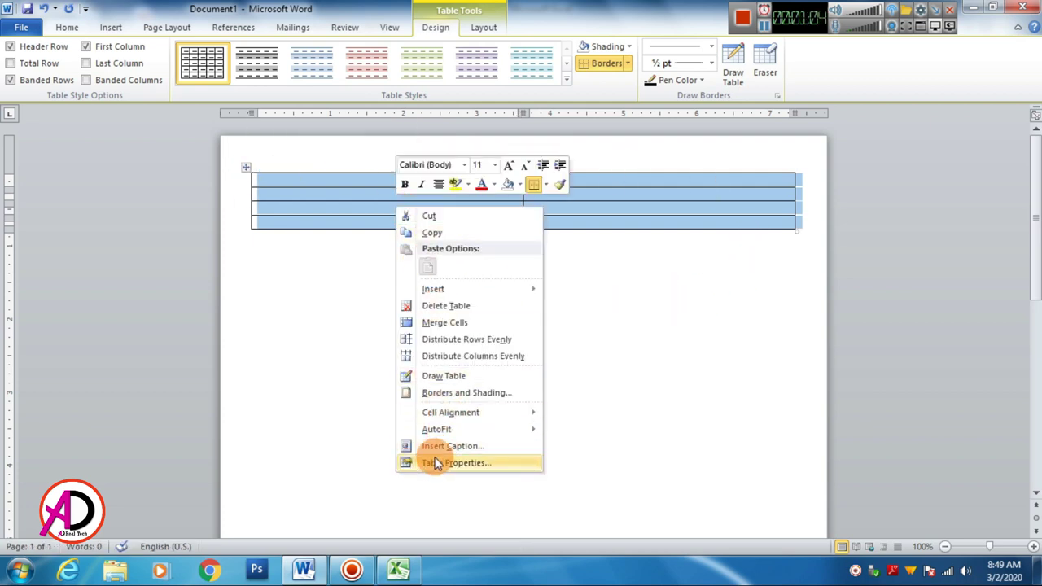
click(477, 464)
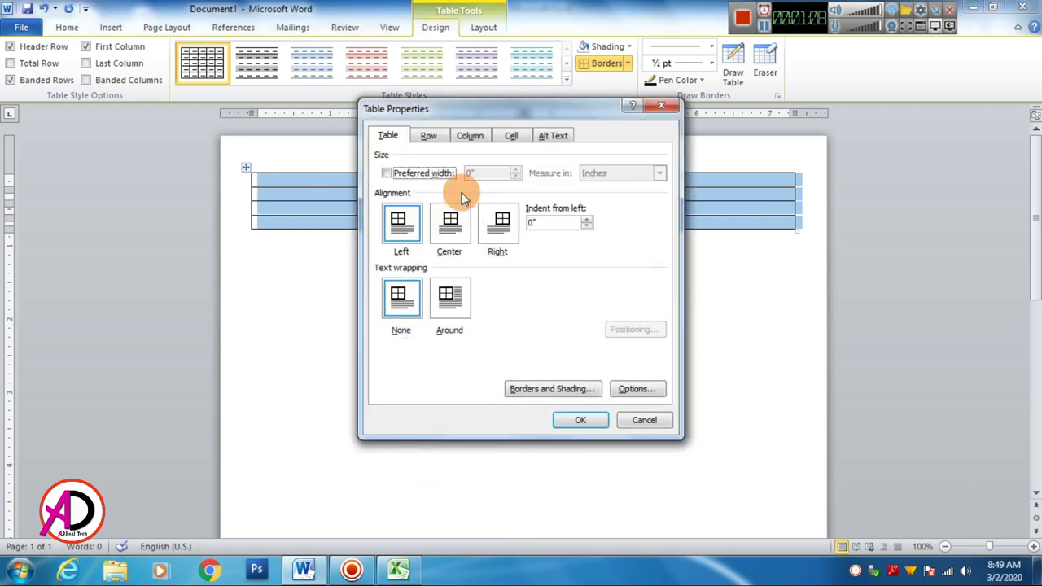
click(423, 138)
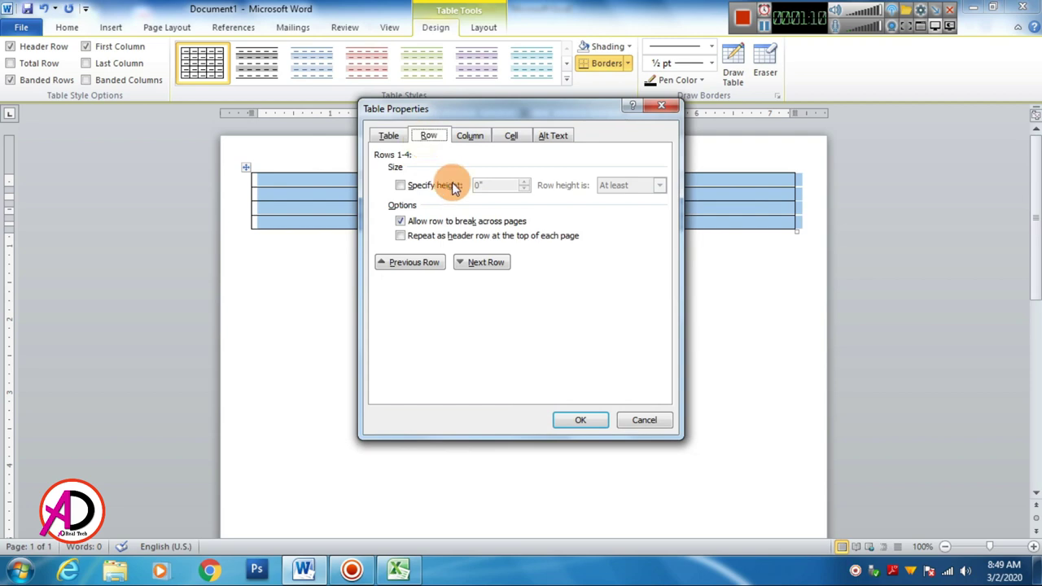
click(426, 187)
text(2.4)
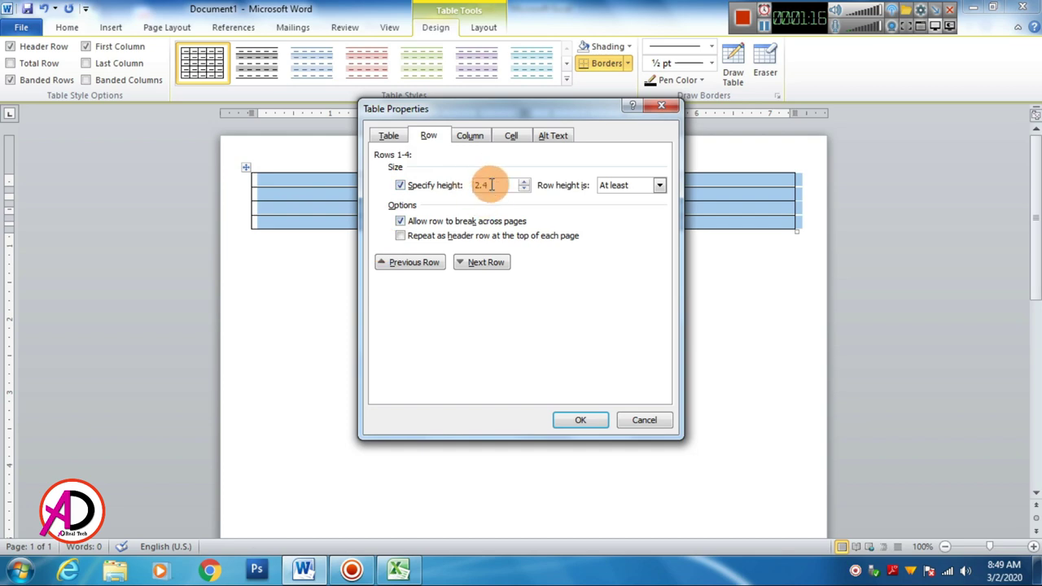
click(472, 137)
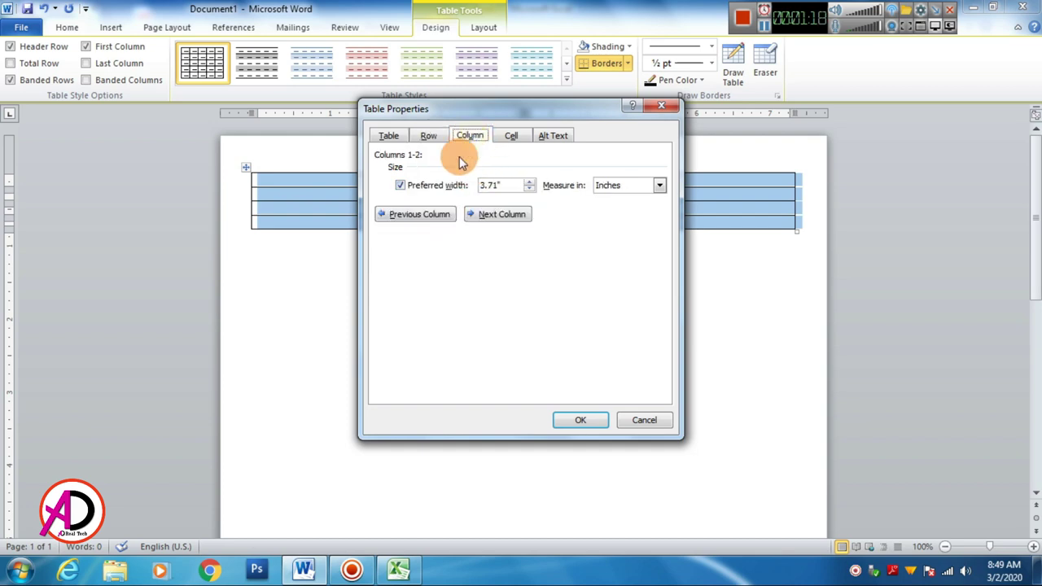
text(3)
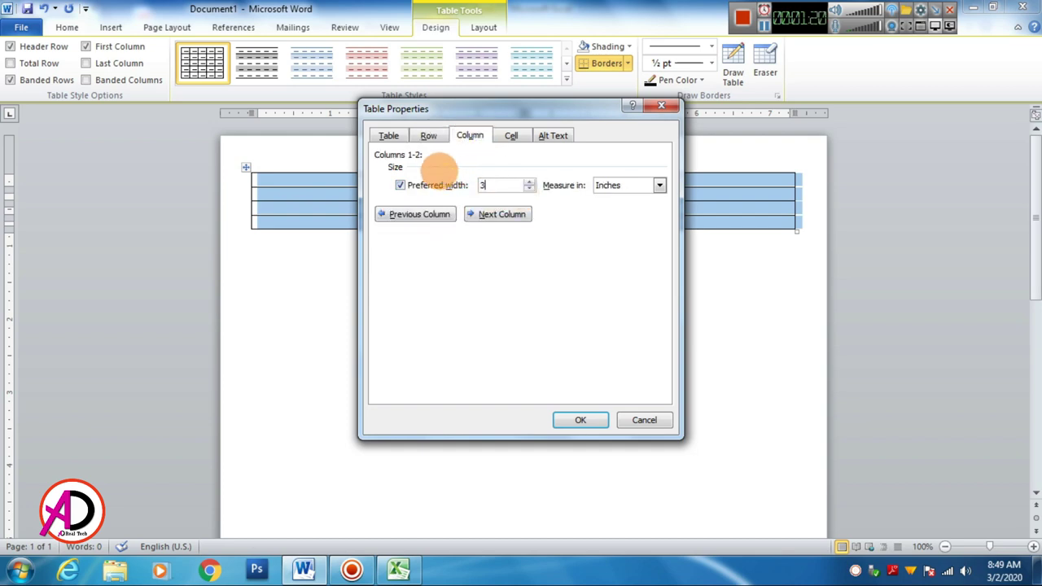
text(.9)
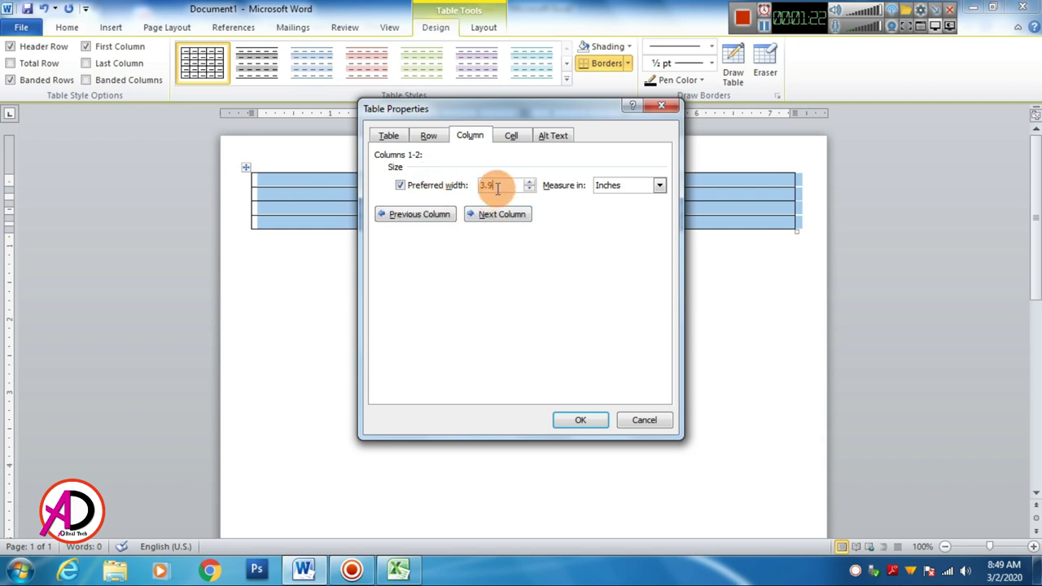
click(578, 420)
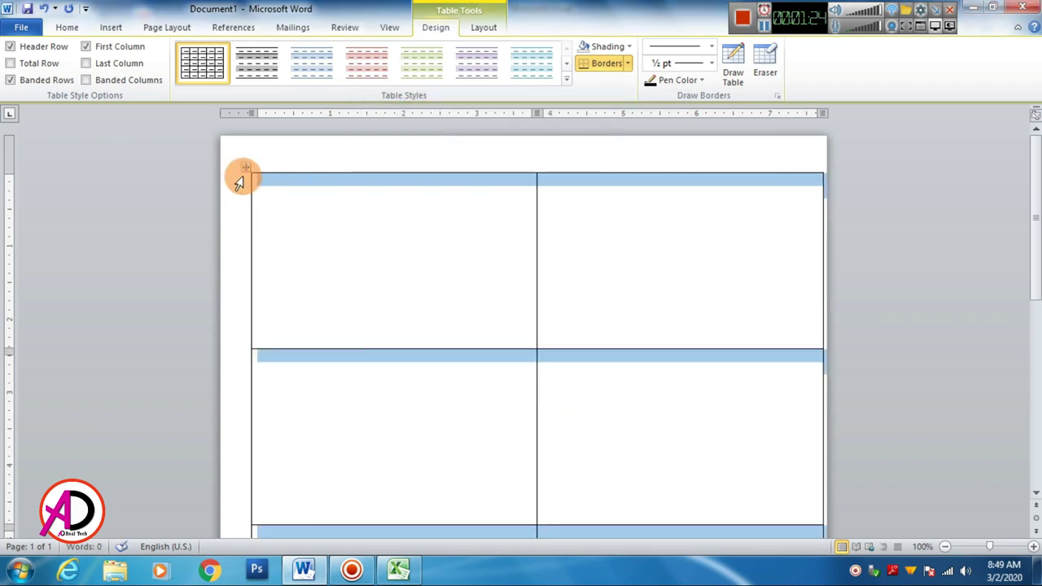
Center the table horizontally on the page through Table Properties.
right_click(279, 179)
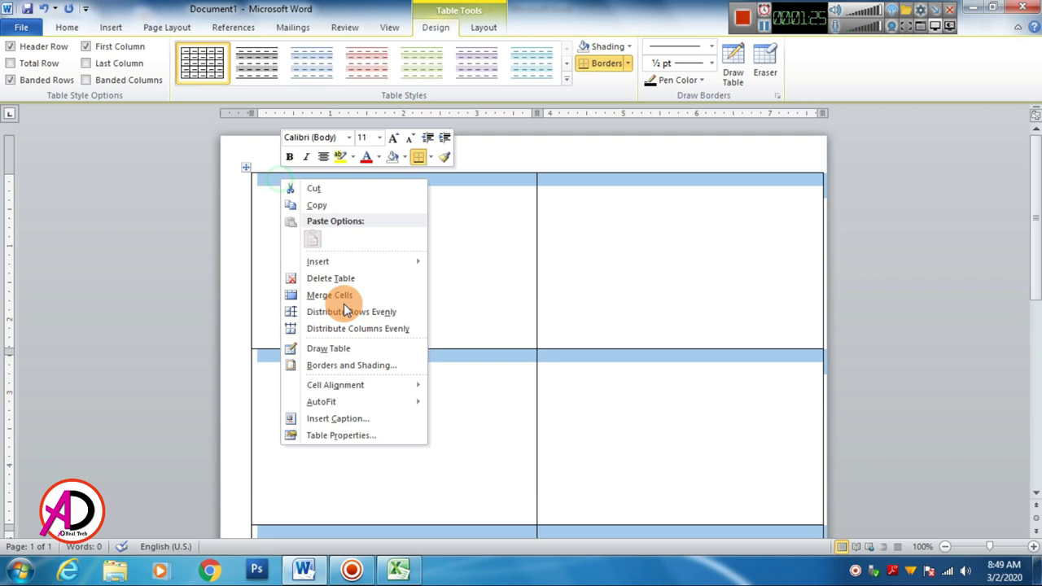
click(342, 436)
click(387, 136)
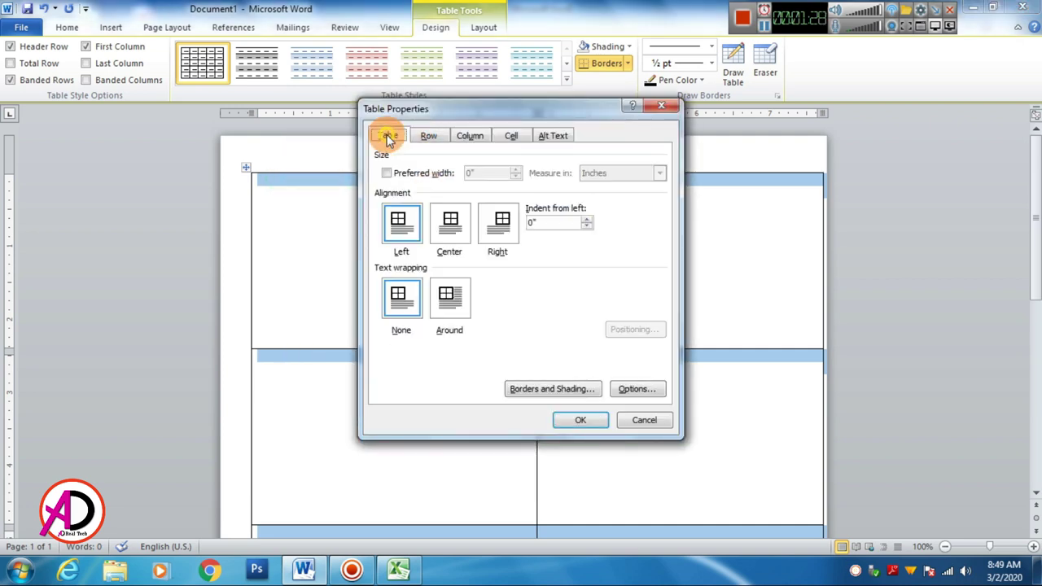
click(449, 221)
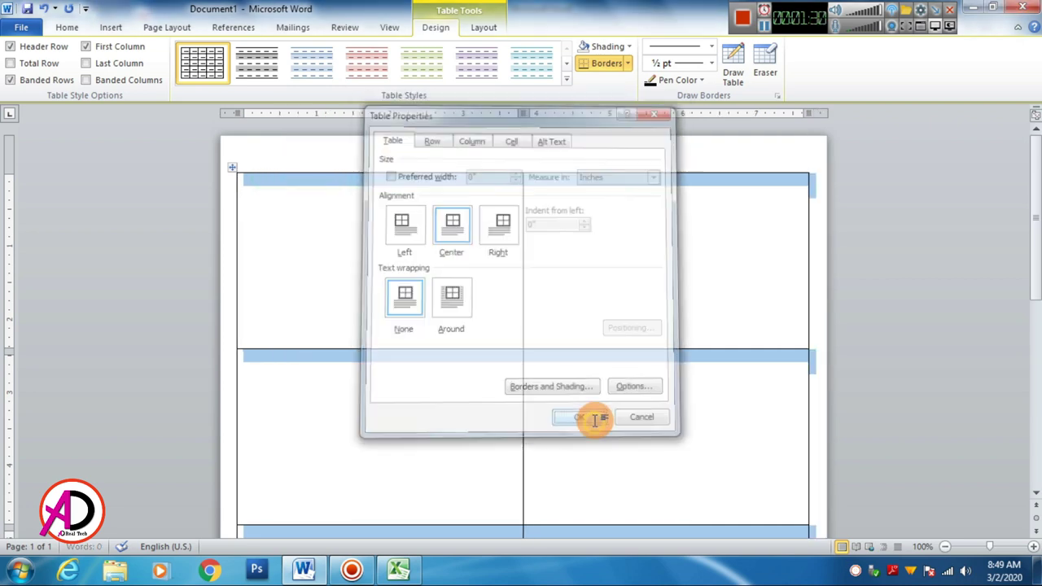
click(580, 419)
Zoom the document to 100% and scroll back up to the card table.
click(660, 451)
scroll(479, 350, down, 1)
scroll(523, 421, down, 5)
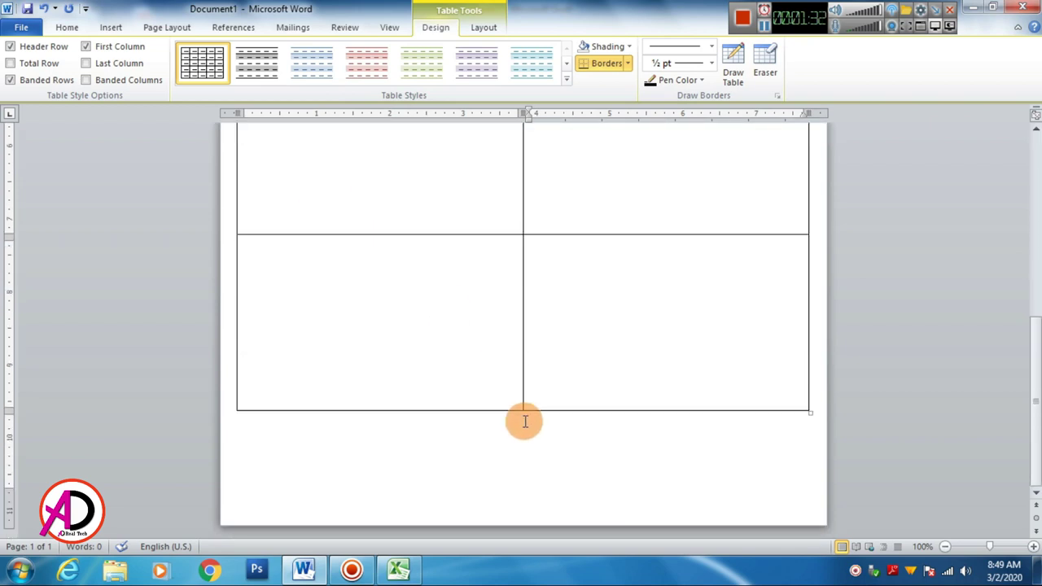
scroll(528, 426, up, 3)
scroll(527, 426, up, 3)
ctrl+scroll(527, 424, down, 3)
ctrl+scroll(527, 424, down, 3)
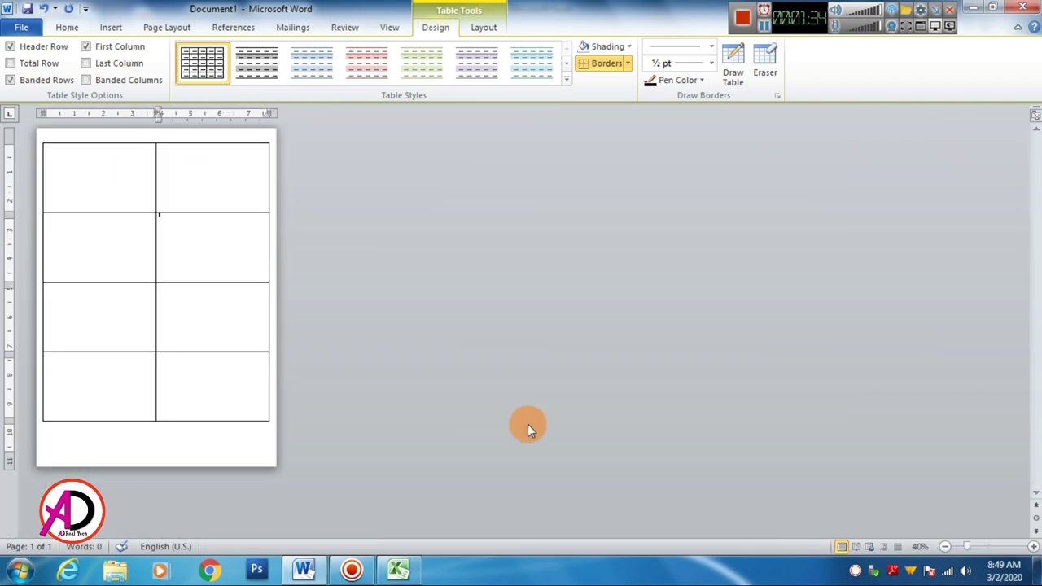
ctrl+scroll(527, 424, up, 1)
ctrl+scroll(527, 424, up, 1)
ctrl+scroll(328, 335, down, 2)
ctrl+scroll(328, 335, up, 1)
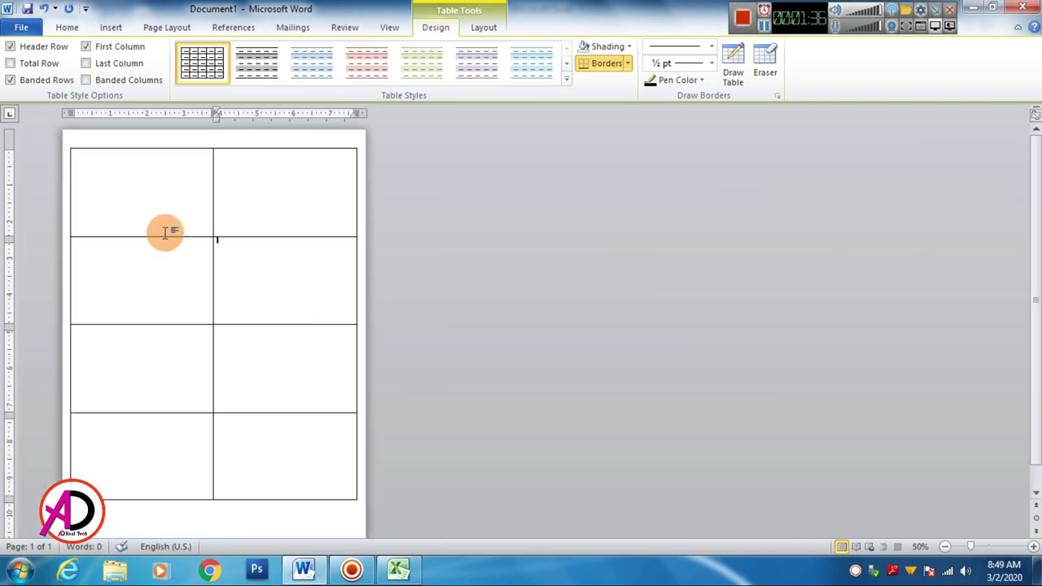
ctrl+scroll(203, 283, up, 1)
ctrl+scroll(223, 282, up, 3)
ctrl+scroll(223, 281, up, 1)
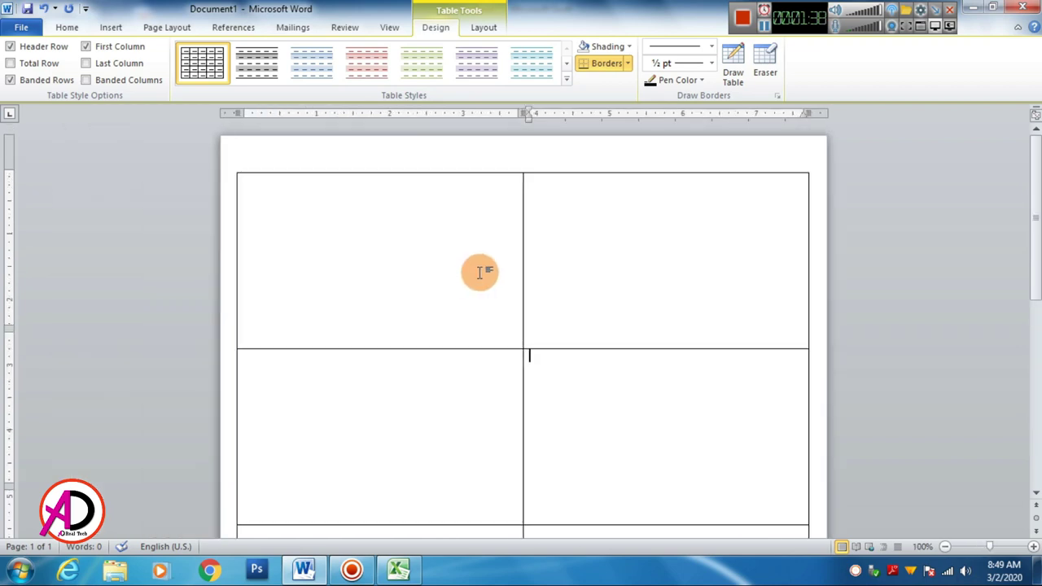
Start a text box from Insert > Shapes in the table, then cancel it.
click(627, 259)
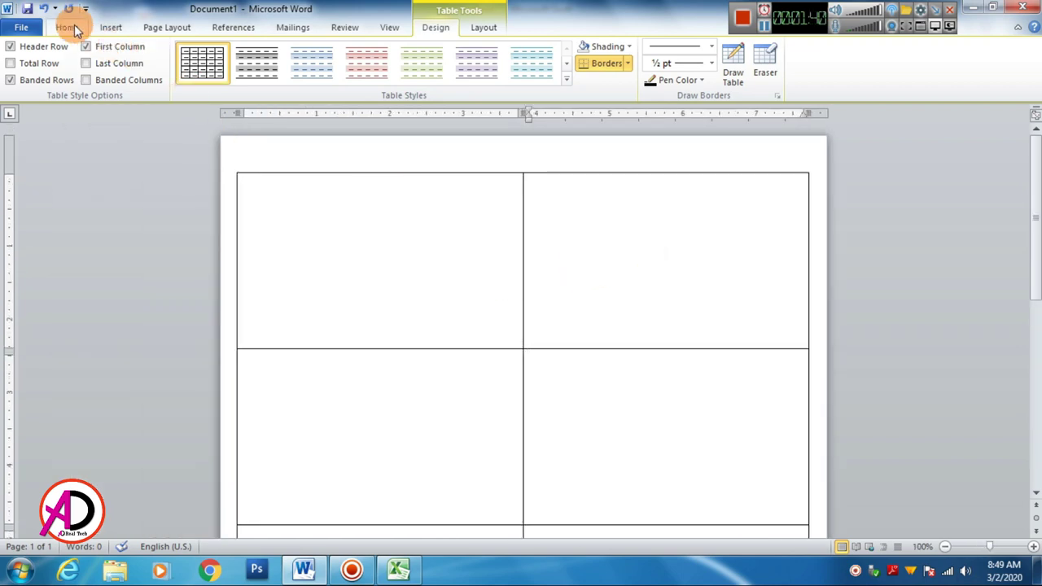
click(109, 27)
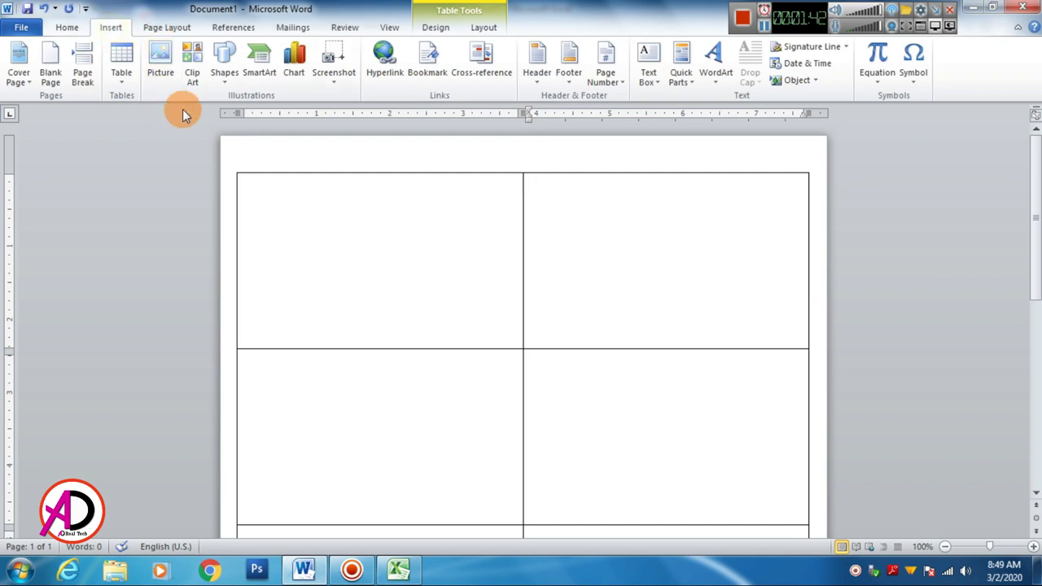
click(226, 73)
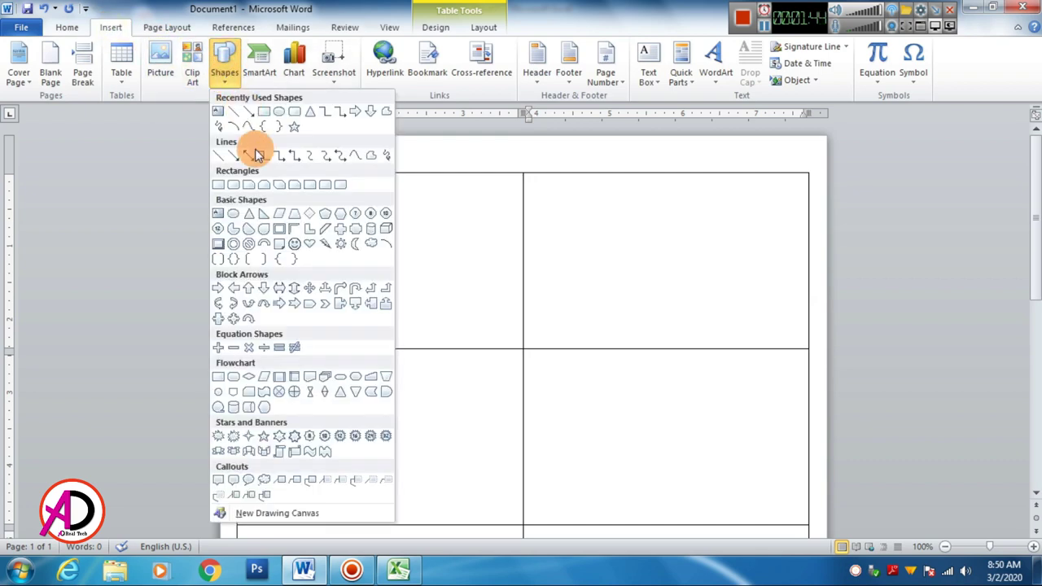
click(219, 115)
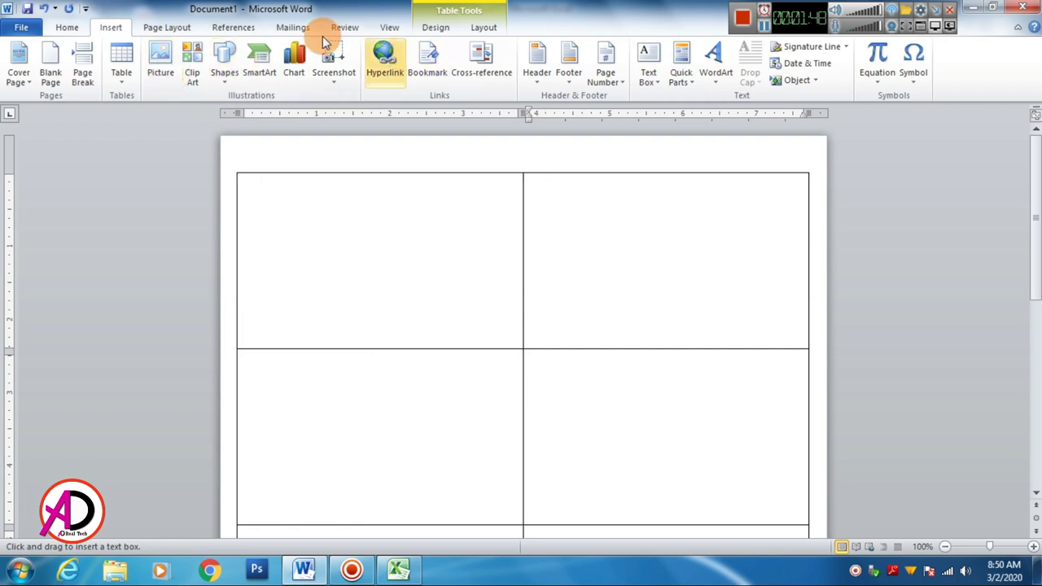
click(219, 71)
click(477, 32)
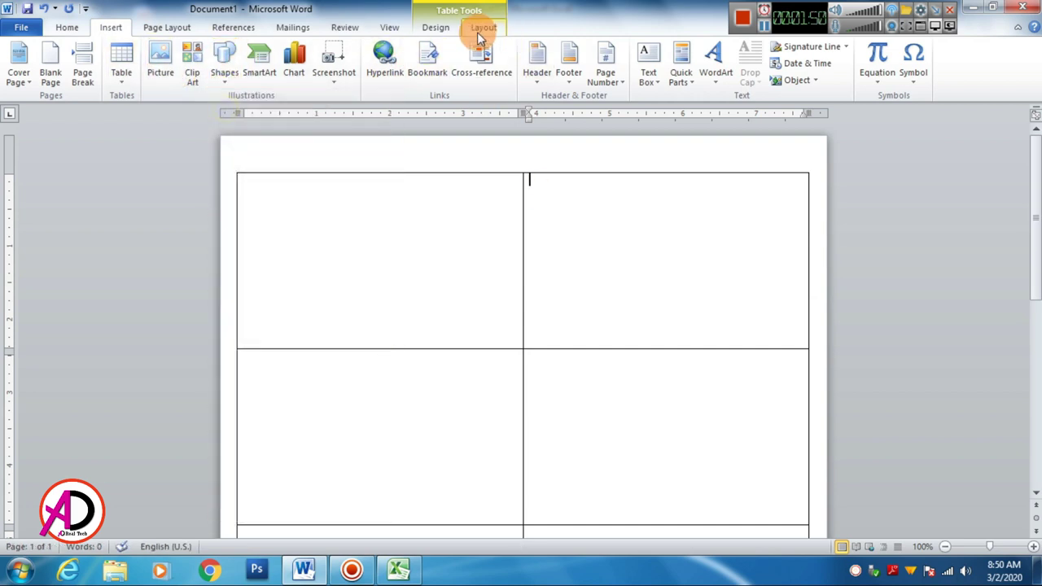
click(446, 26)
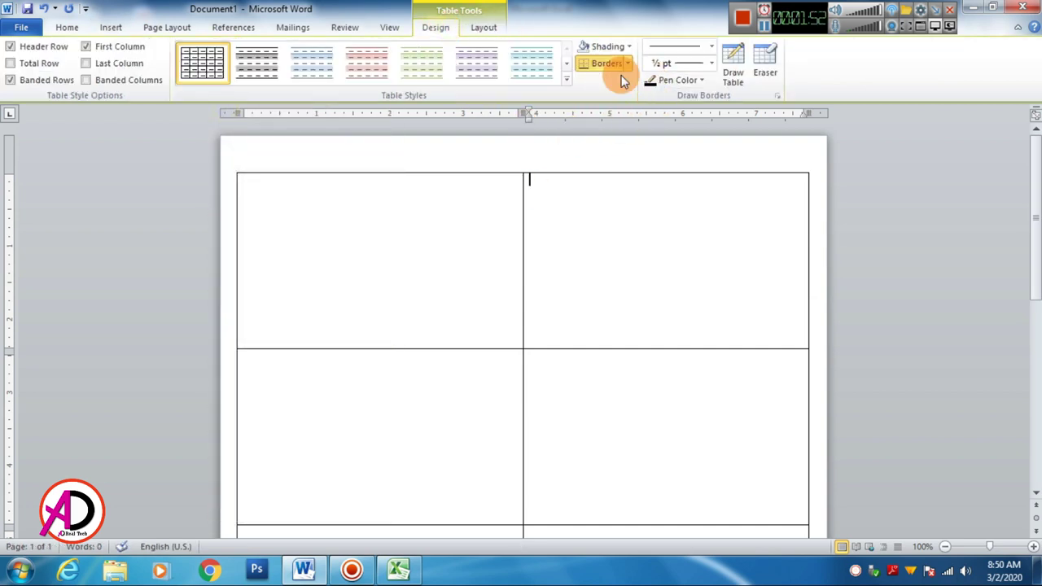
Set the border pen to 2¼ pt weight and blue colour.
click(713, 63)
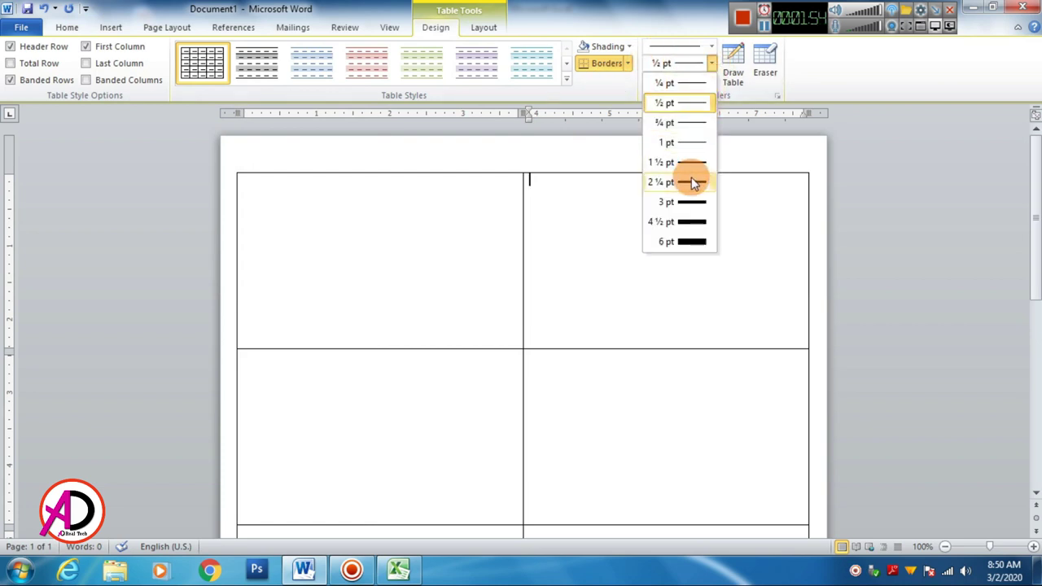
click(691, 178)
click(678, 80)
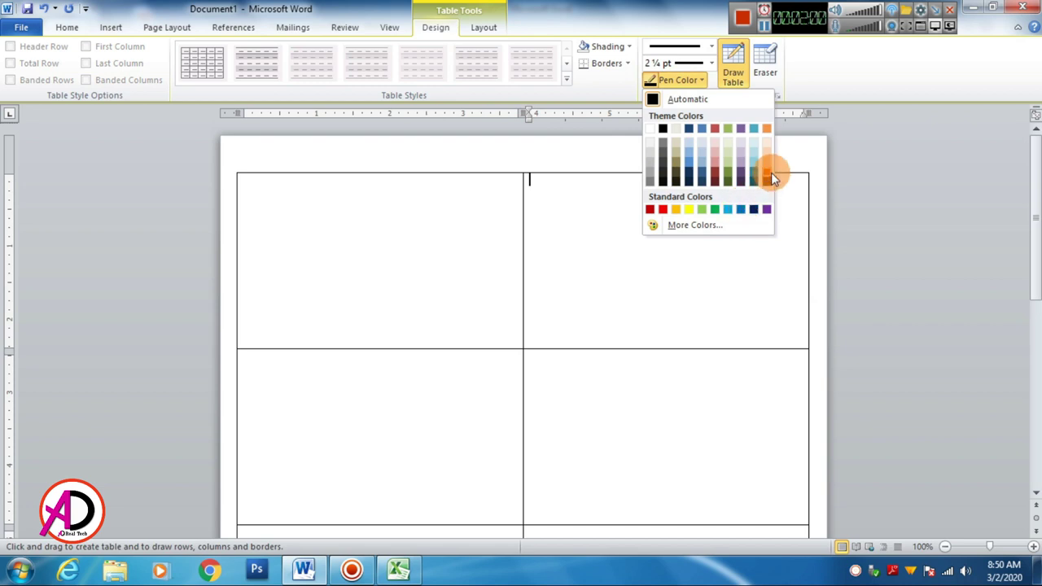
click(744, 210)
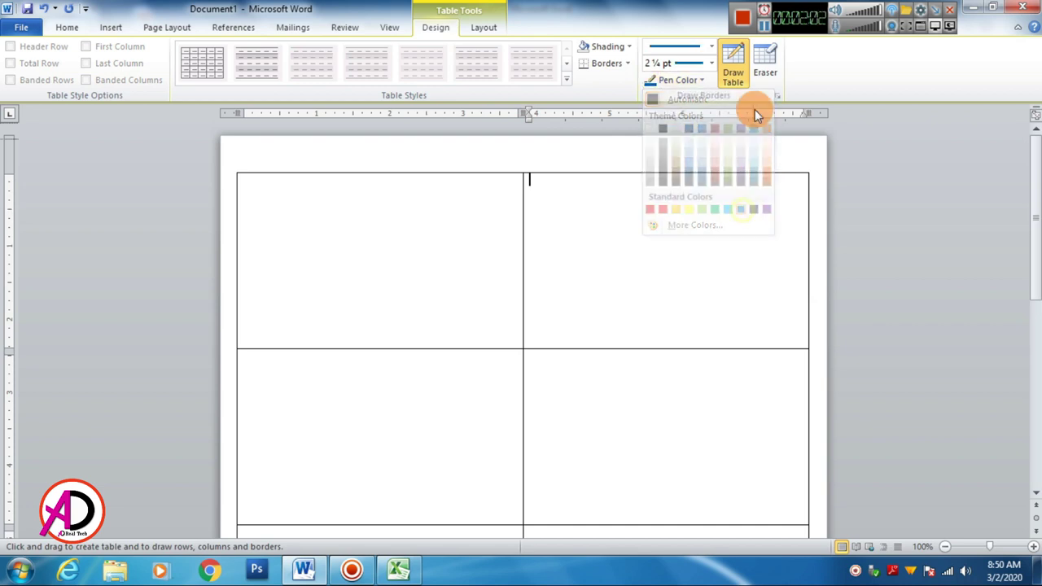
click(732, 64)
Apply the blue 2¼ pt pen to All Borders of the selected table.
click(233, 170)
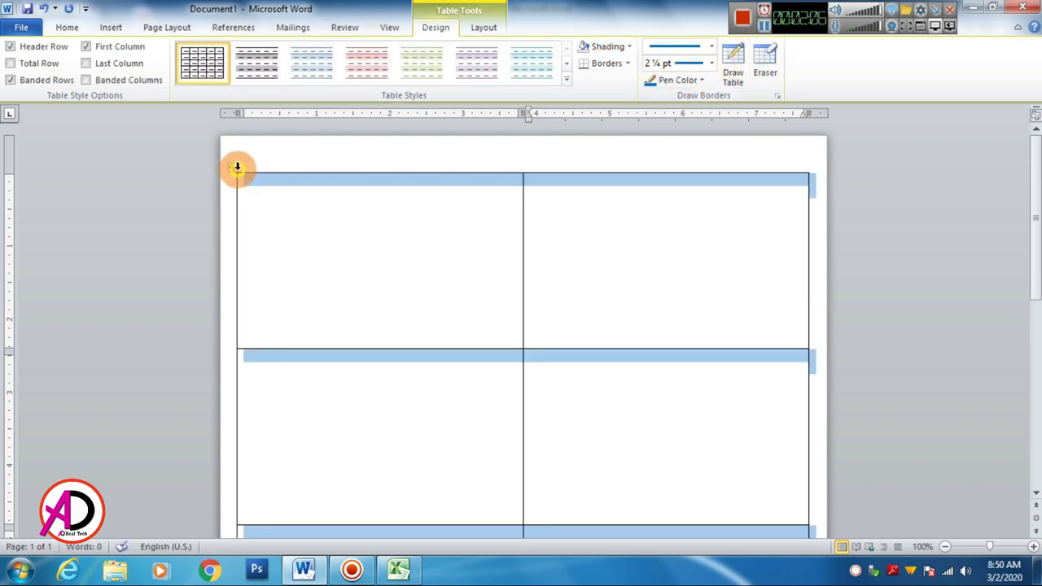
click(626, 65)
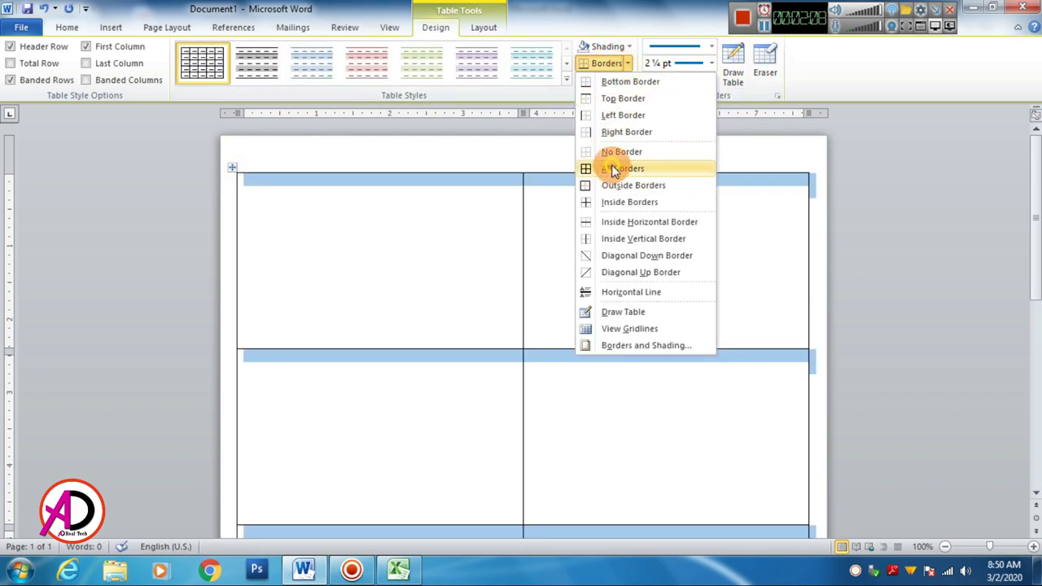
click(608, 168)
click(391, 252)
scroll(495, 286, down, 3)
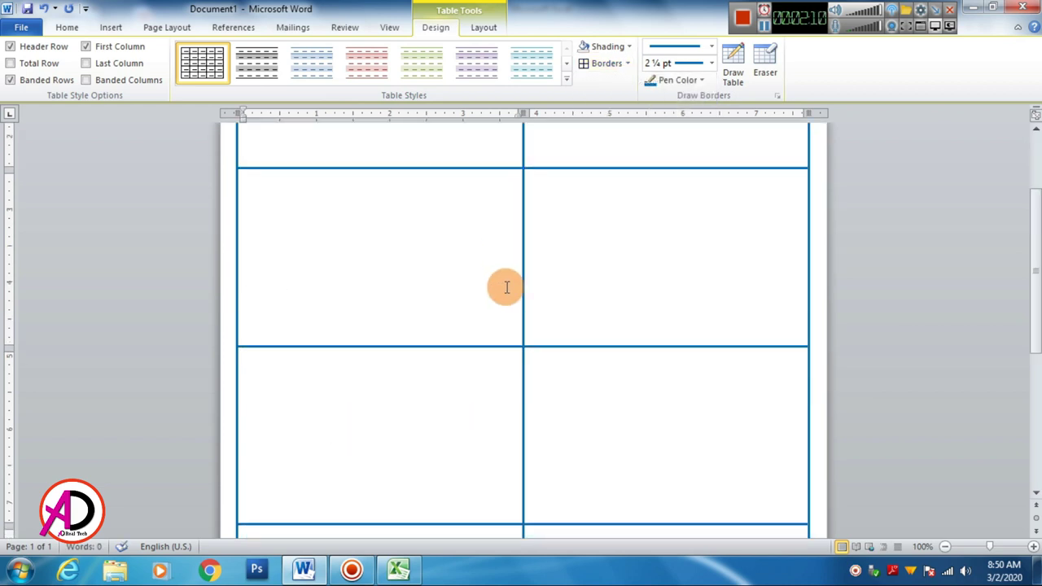
scroll(559, 361, up, 3)
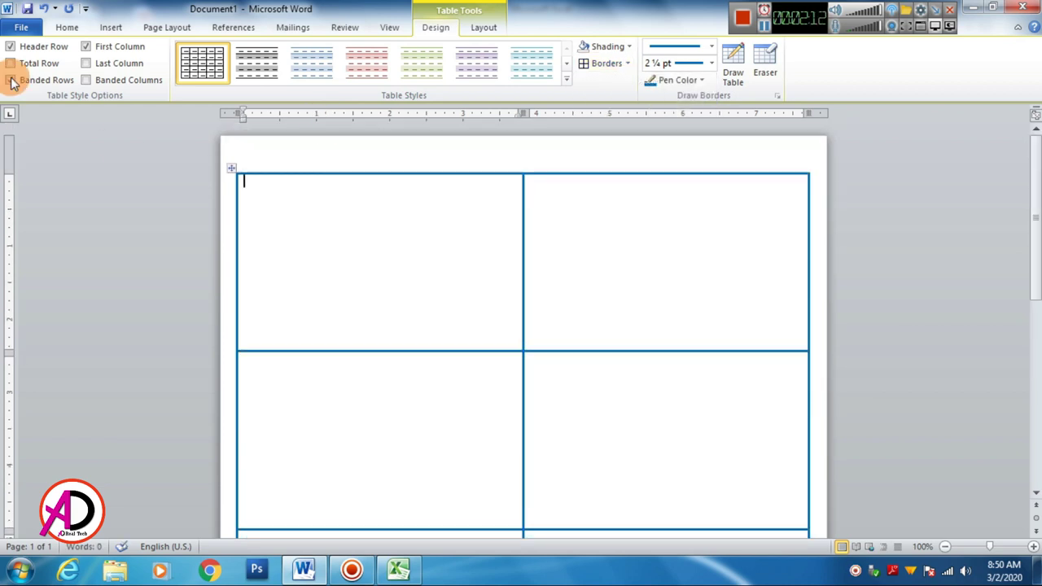
click(65, 28)
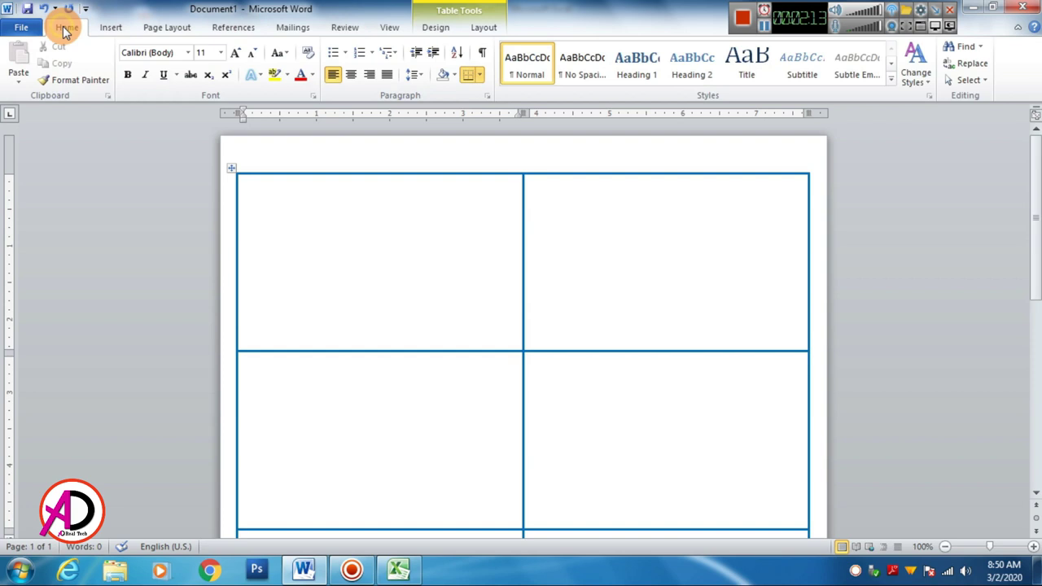
click(122, 31)
Draw a text box about 3.79" wide and 0.76" tall across the first cell's top.
click(223, 61)
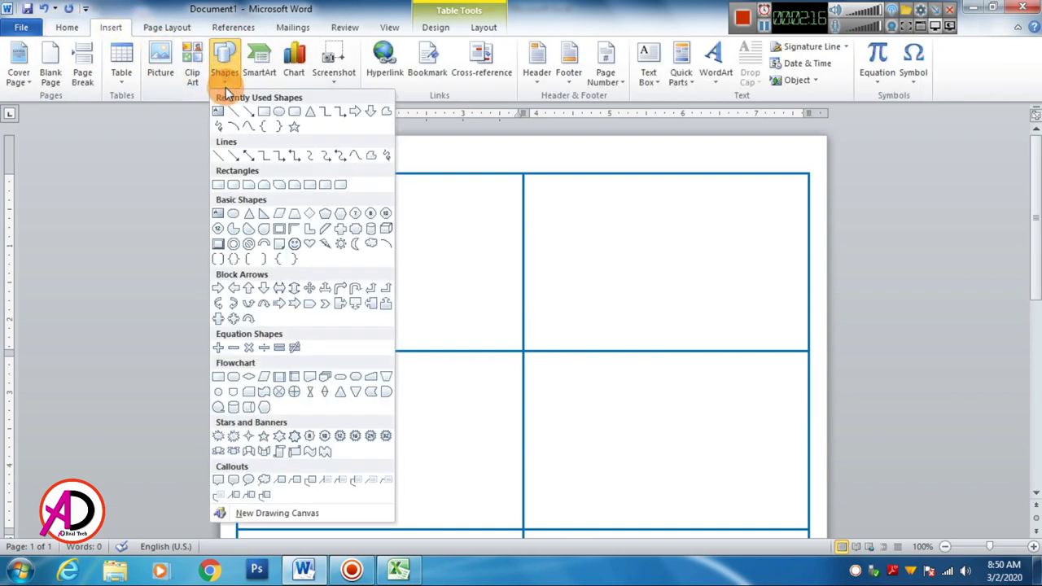
click(218, 114)
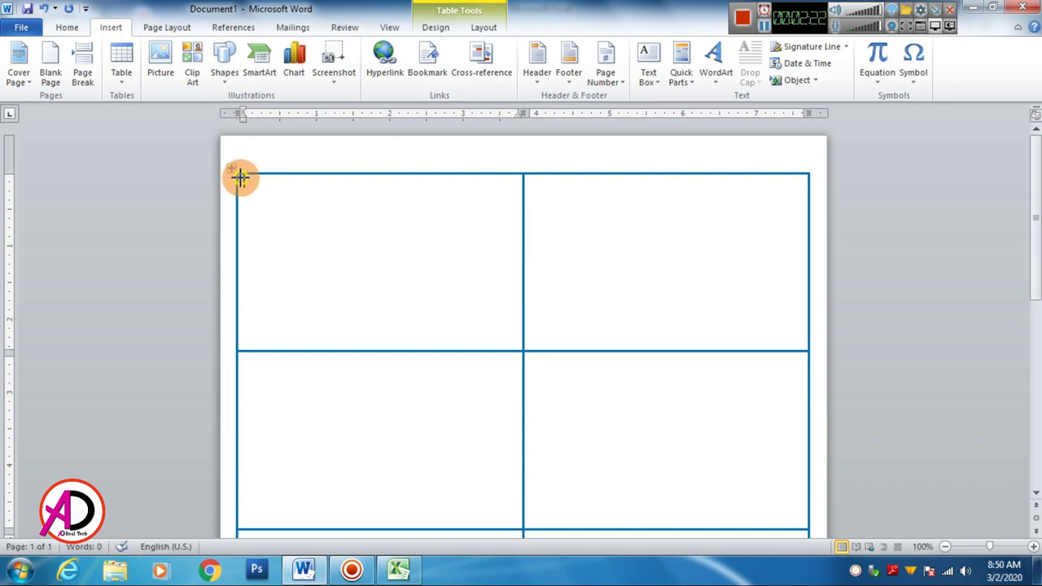
drag(240, 176, 519, 240)
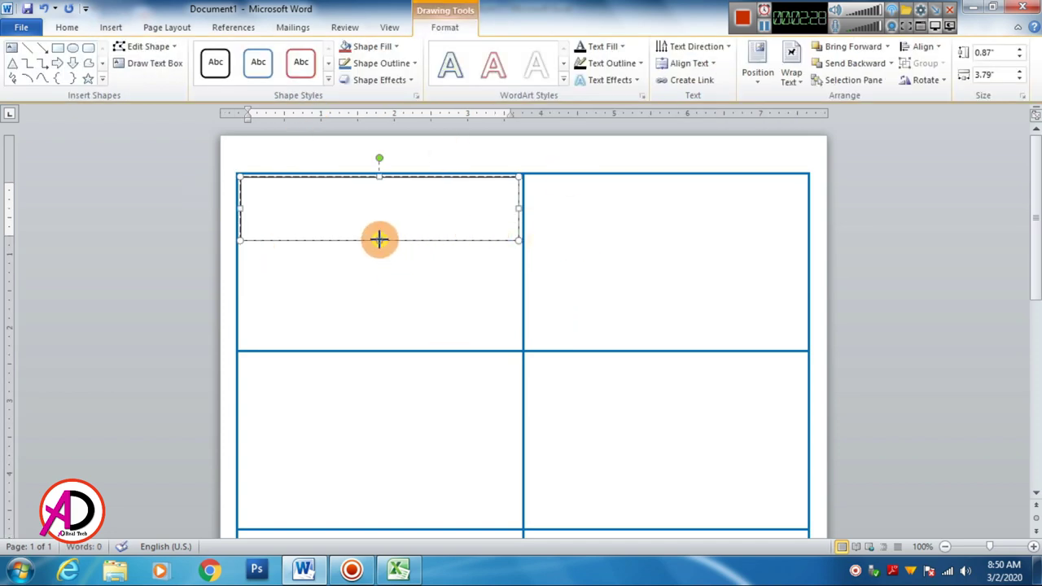
drag(378, 238, 378, 232)
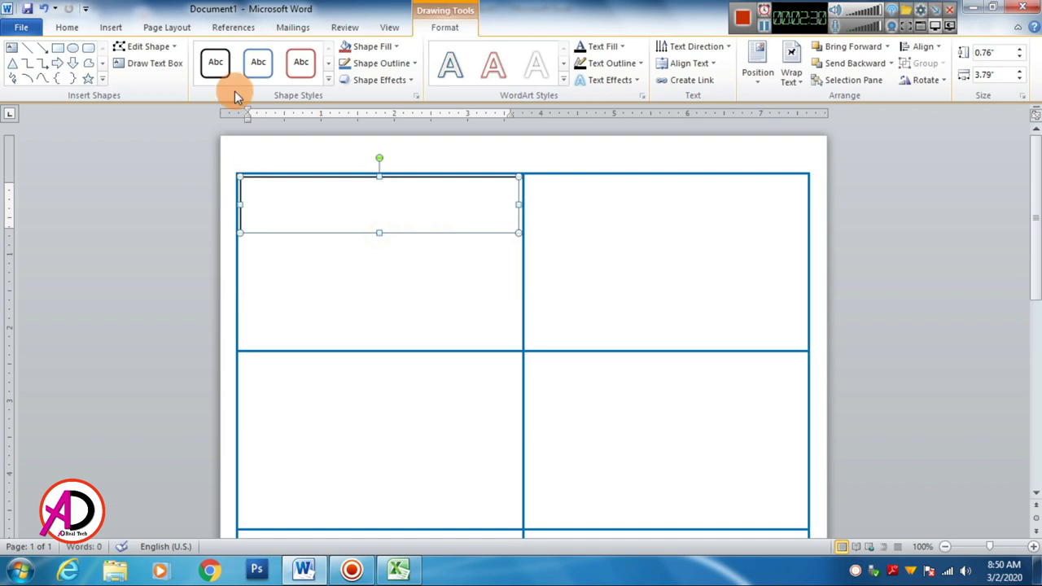
Use Edit Points to drag the box's bottom corners and edge into a swooping curve.
click(169, 49)
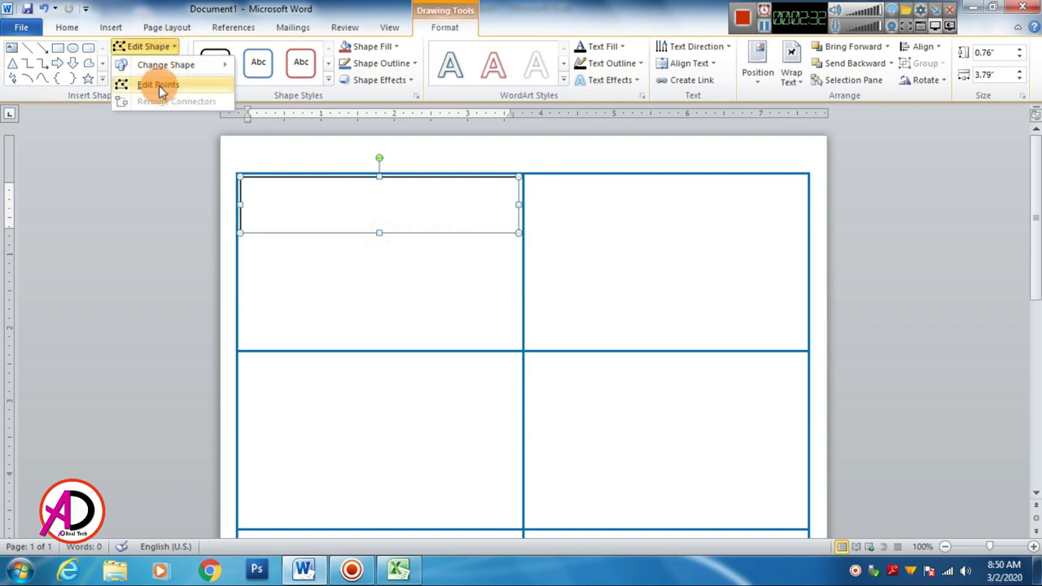
click(152, 83)
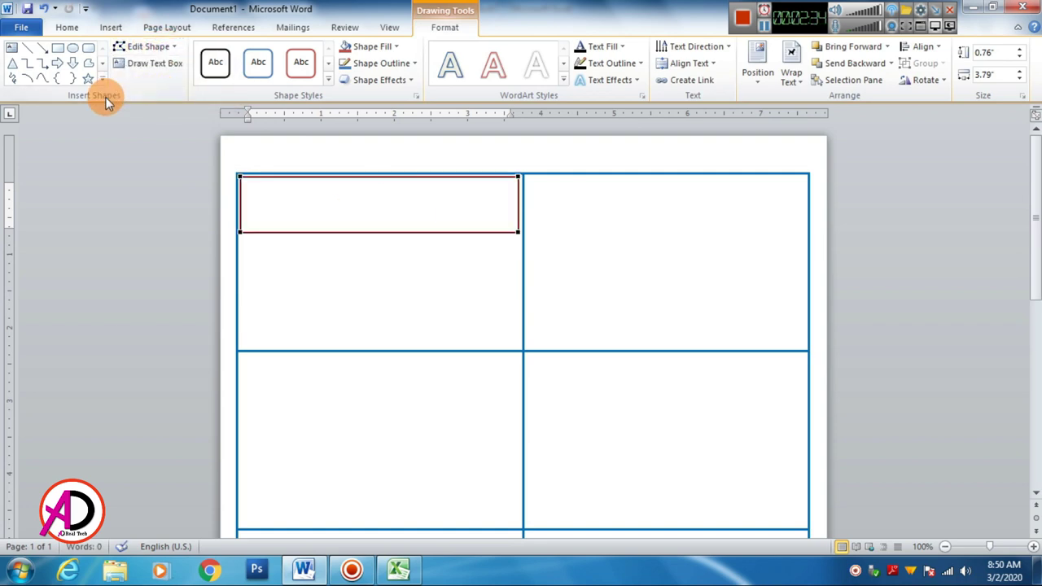
drag(518, 231, 518, 202)
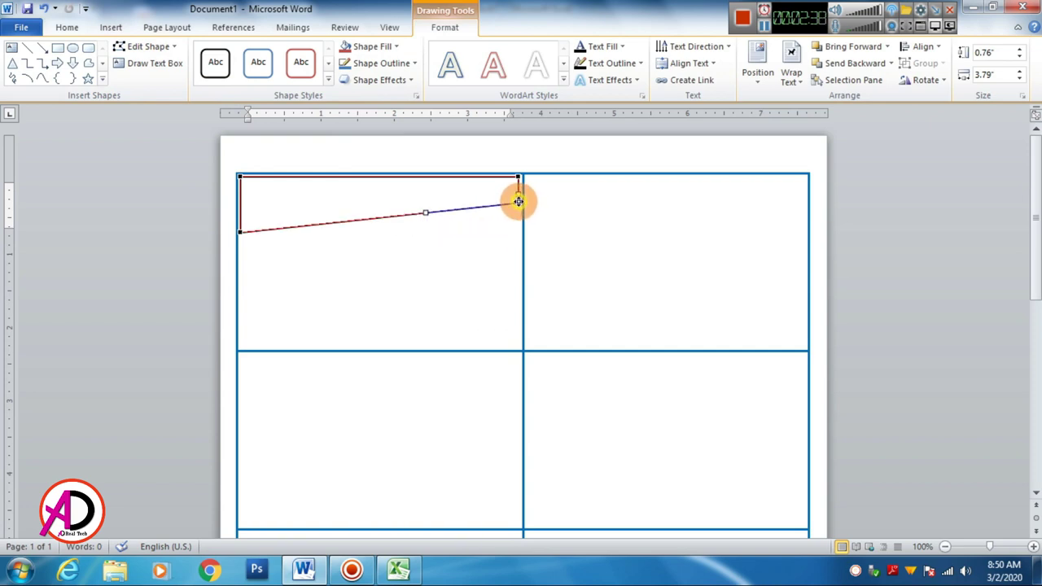
click(239, 232)
drag(331, 221, 324, 197)
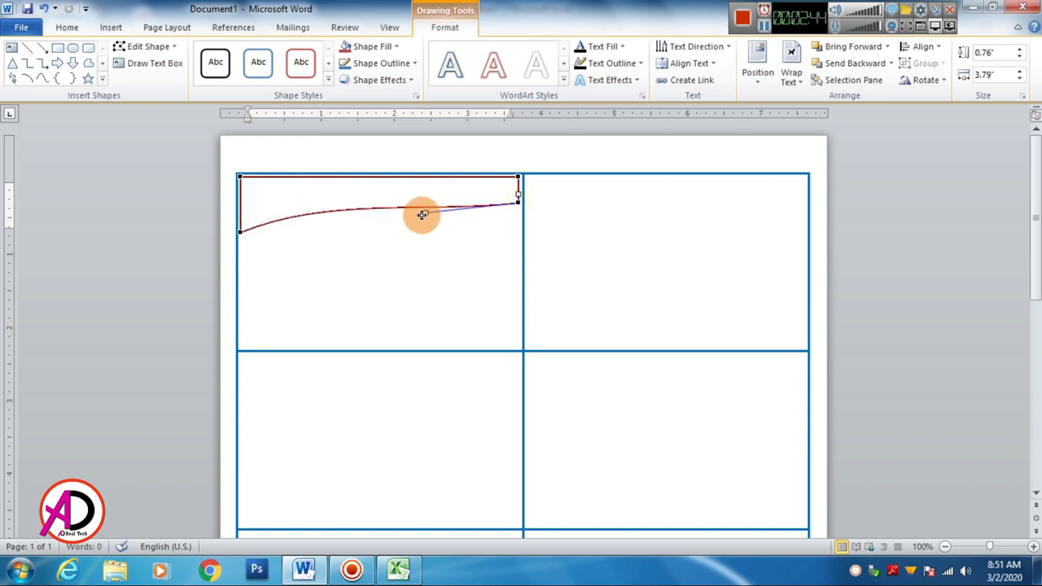
drag(425, 213, 422, 195)
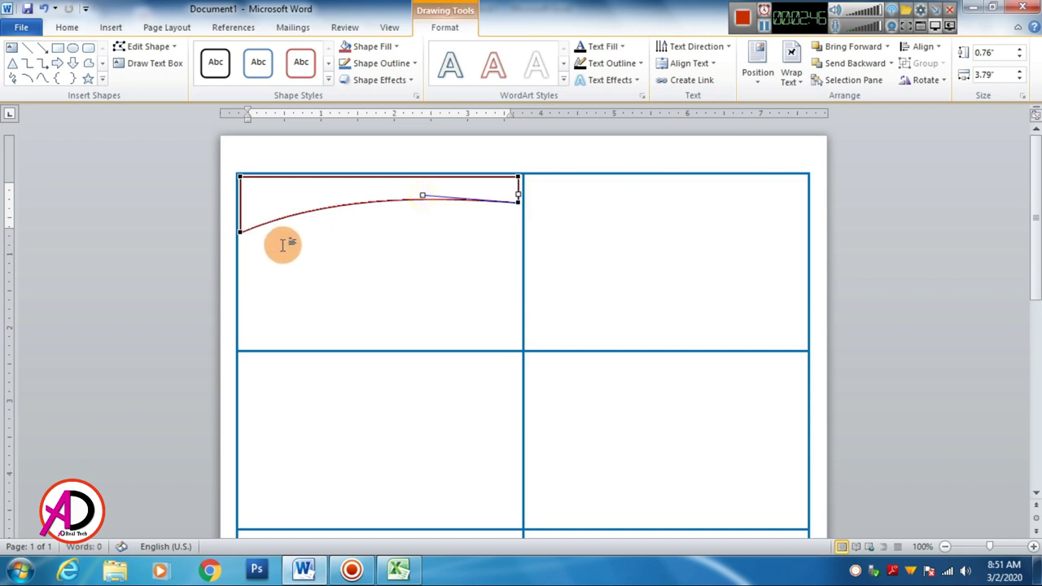
drag(238, 233, 239, 242)
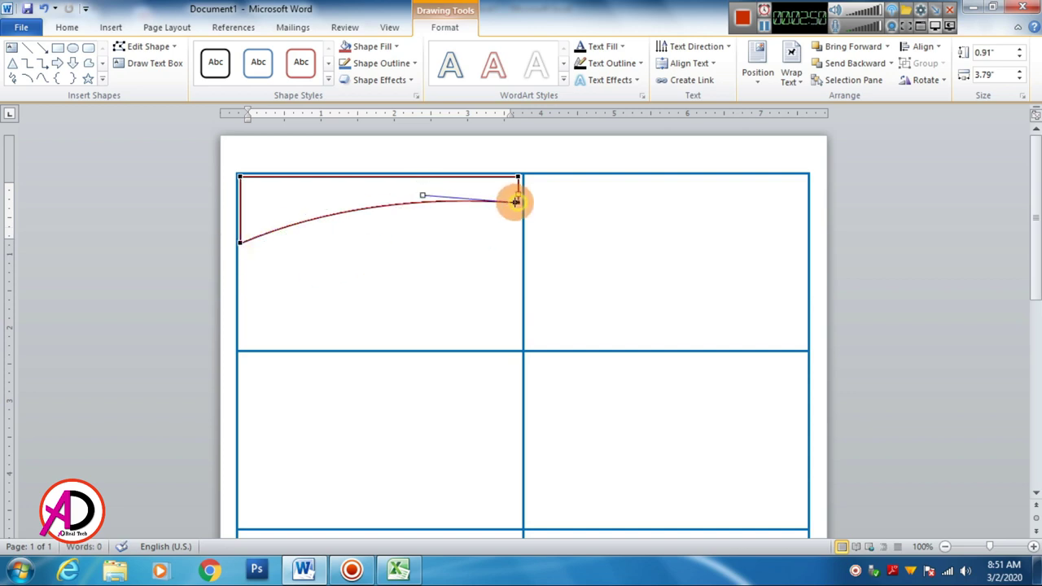
drag(418, 191, 420, 191)
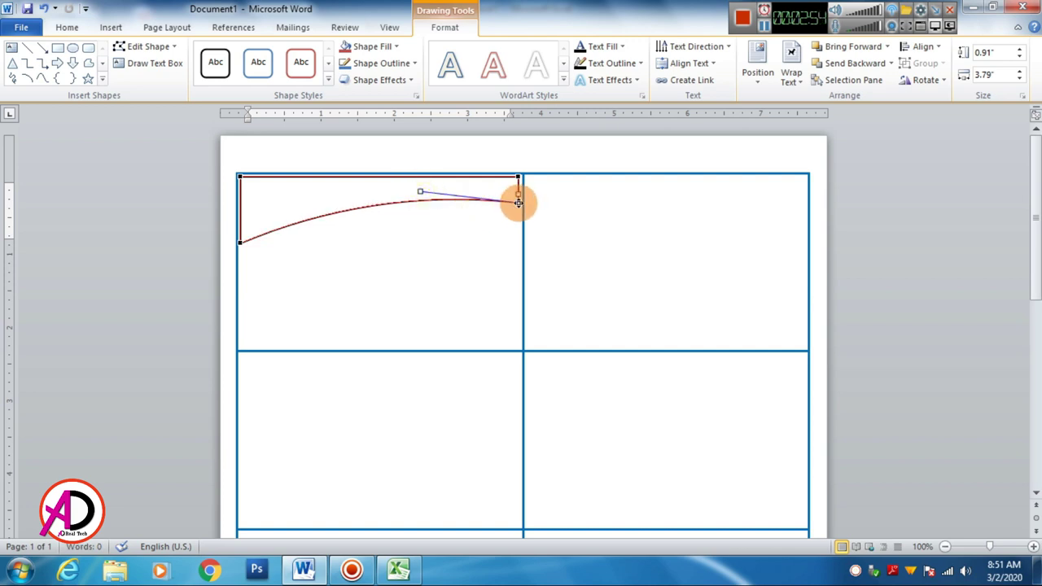
drag(518, 202, 518, 208)
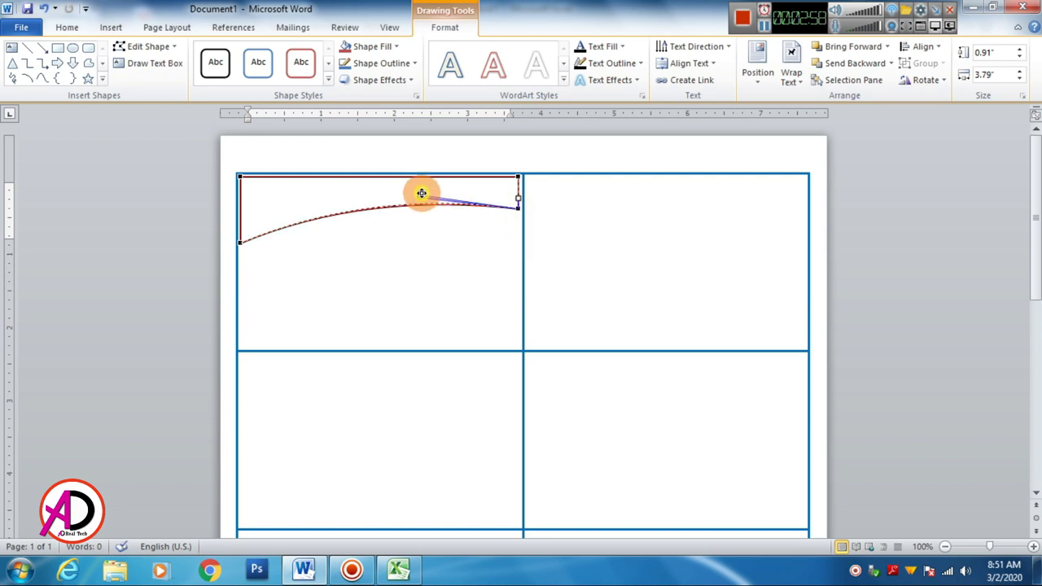
click(465, 239)
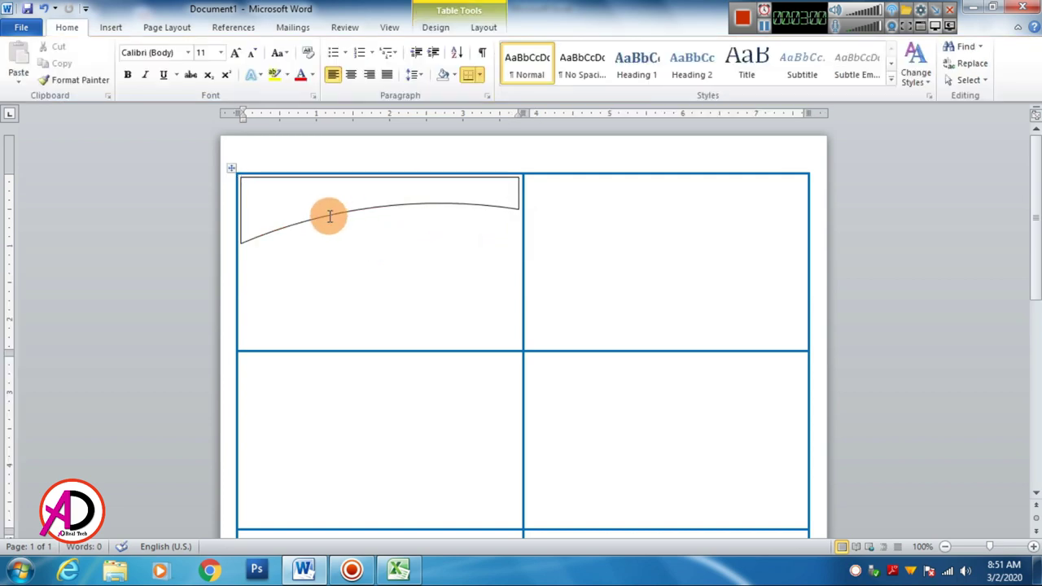
Give the curved header shape a solid blue fill and No Outline.
click(329, 215)
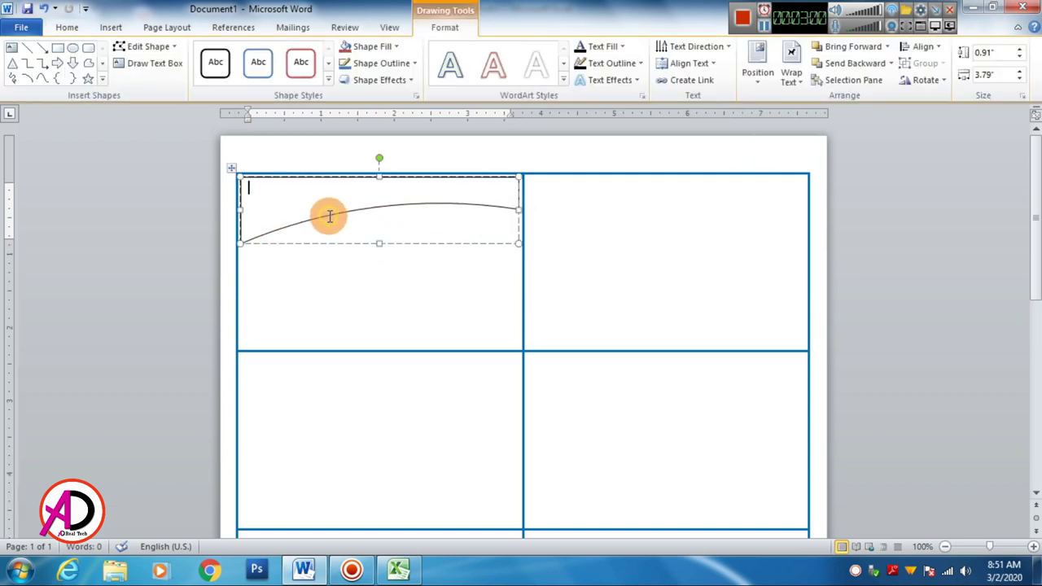
click(373, 48)
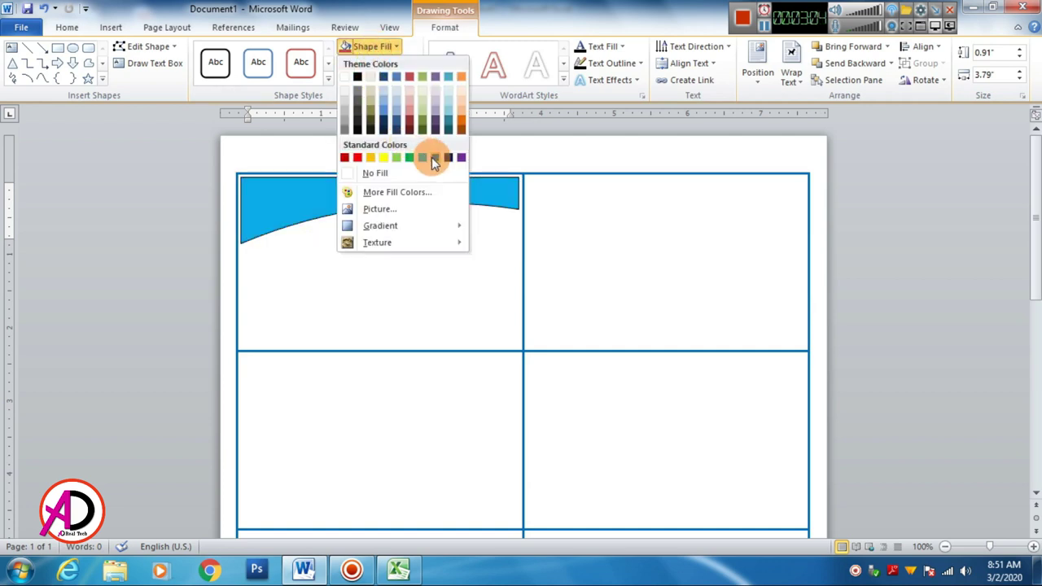
click(436, 157)
click(376, 63)
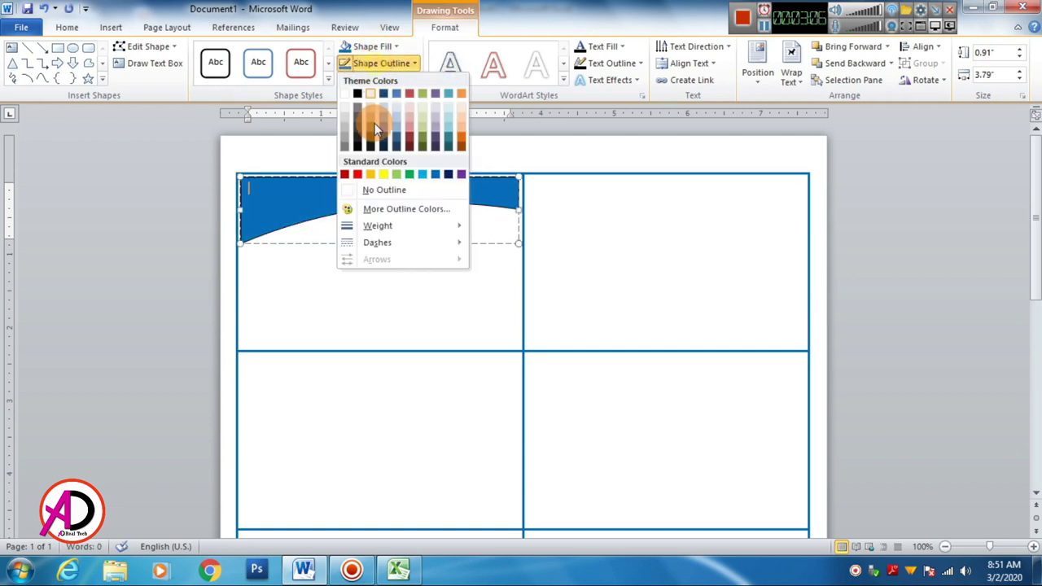
click(379, 190)
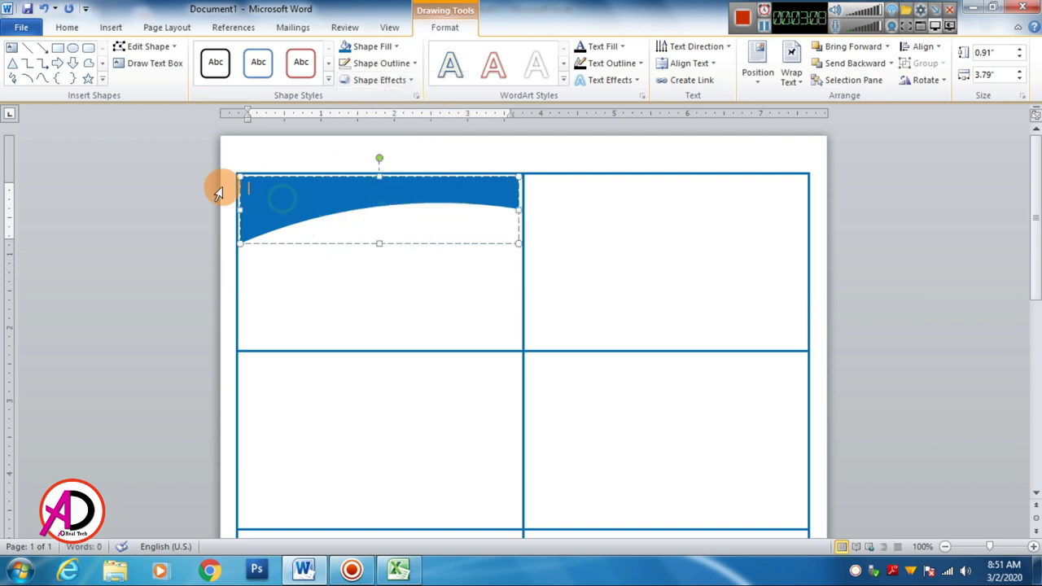
click(331, 203)
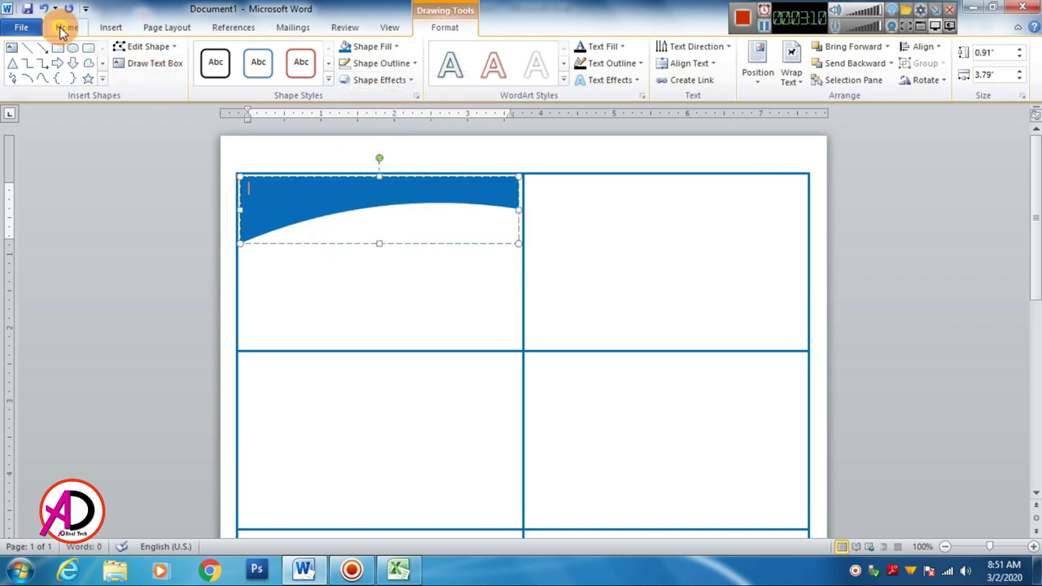
click(67, 27)
Type bold, centred 'TYPE YOUR SCHOOL NAME HERE' and 'Address here' with no space after the paragraph.
click(128, 76)
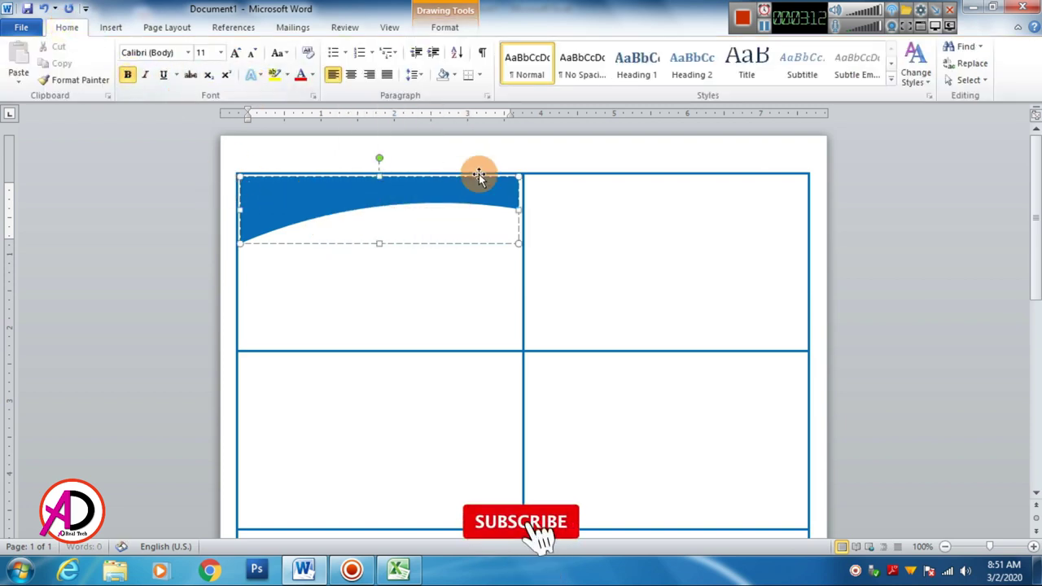
text(TYPE)
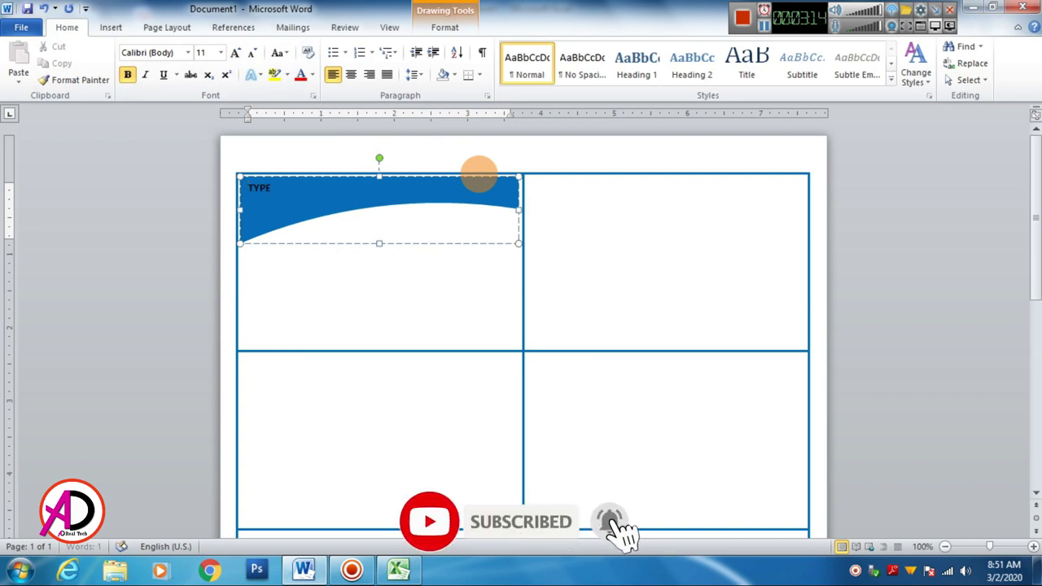
text( YOUR )
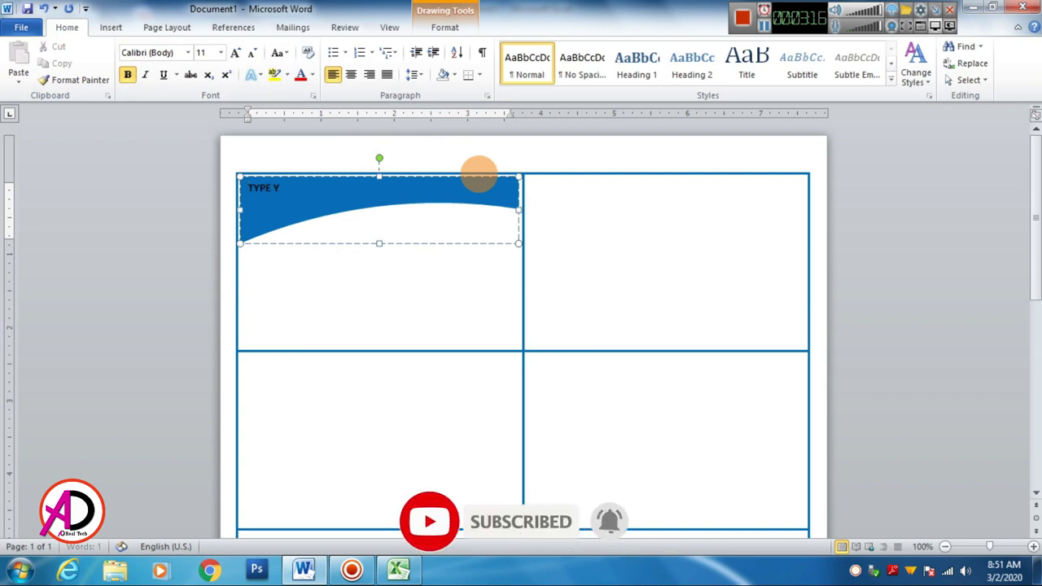
text(SCH)
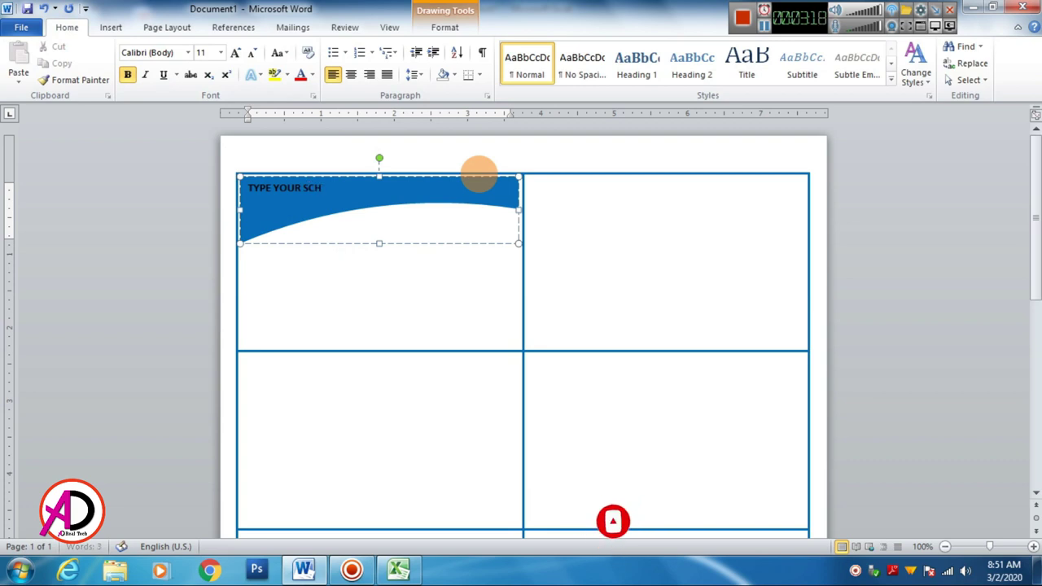
text(OOL NAME HERE)
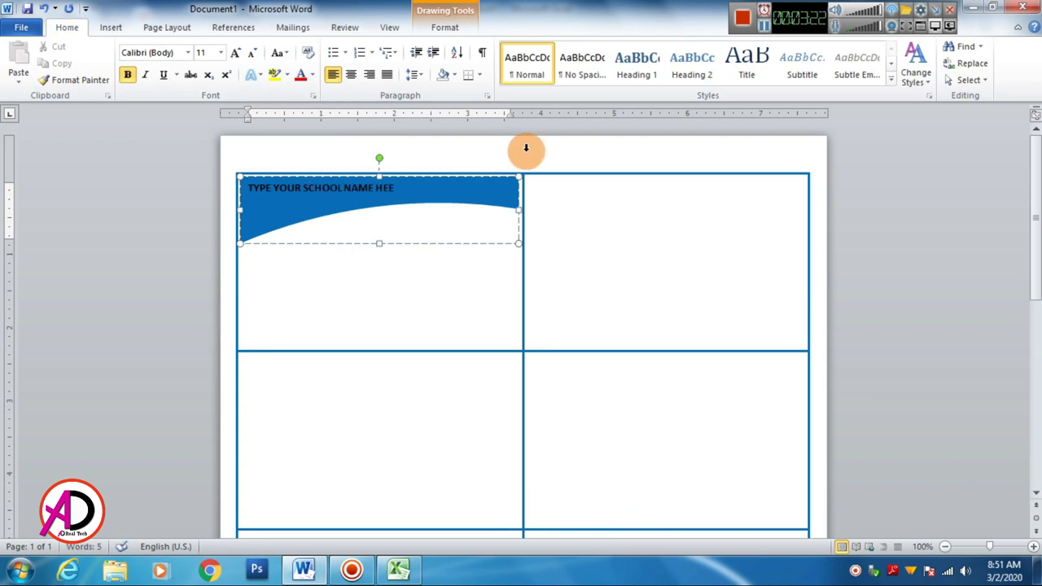
click(351, 74)
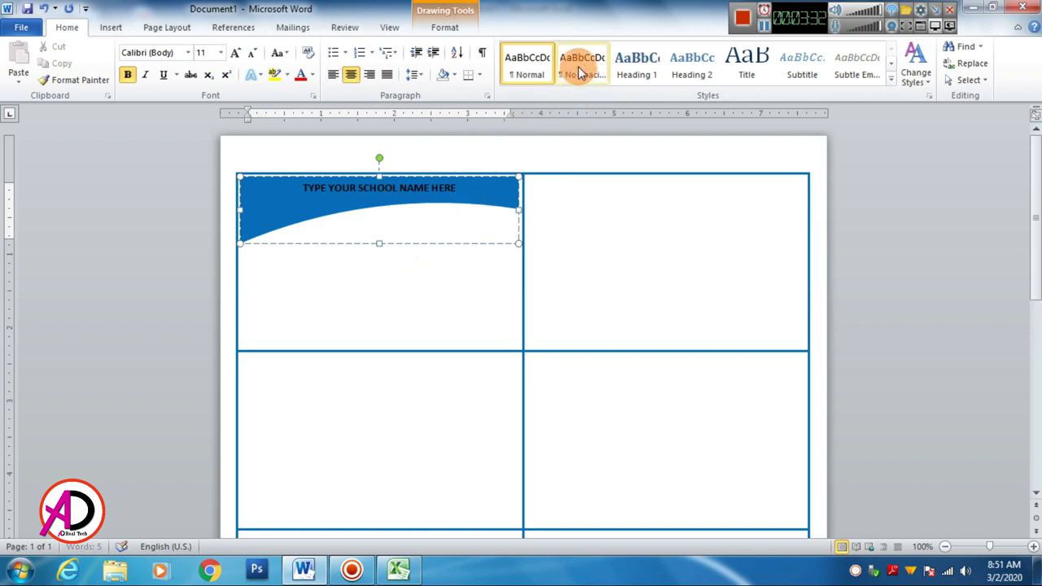
click(453, 155)
click(422, 77)
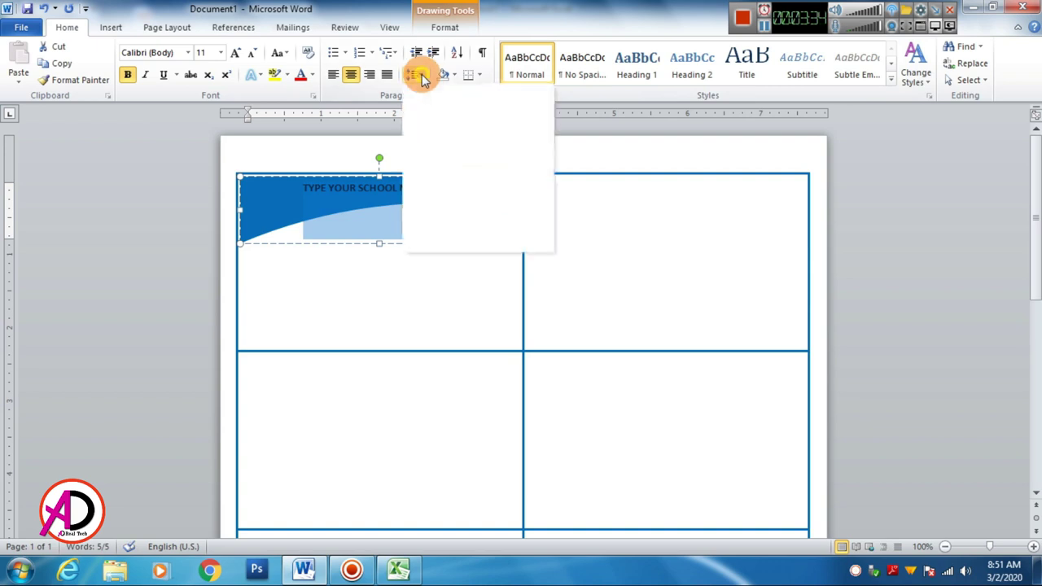
click(436, 242)
text(Address)
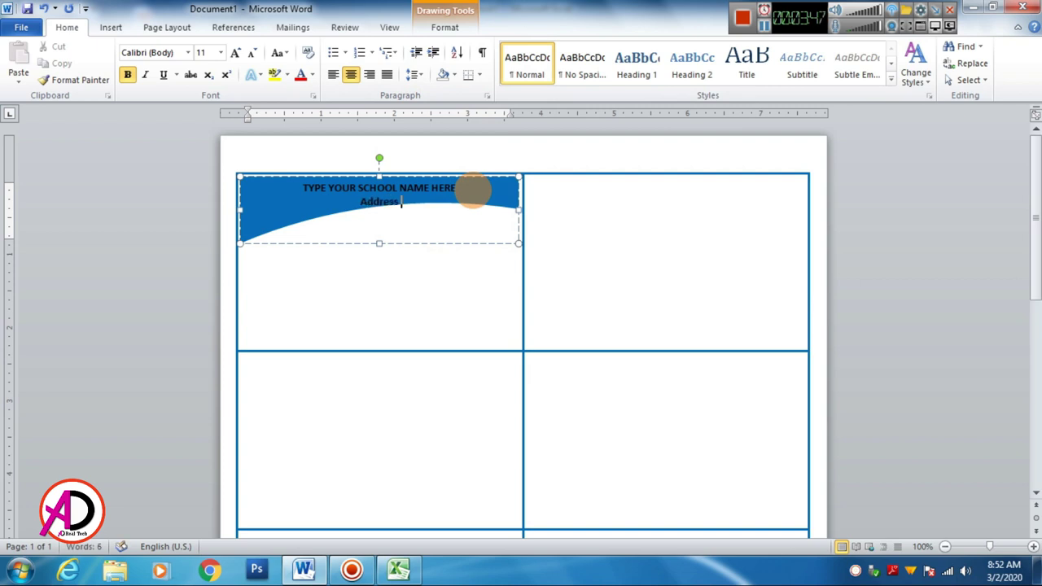
text(here)
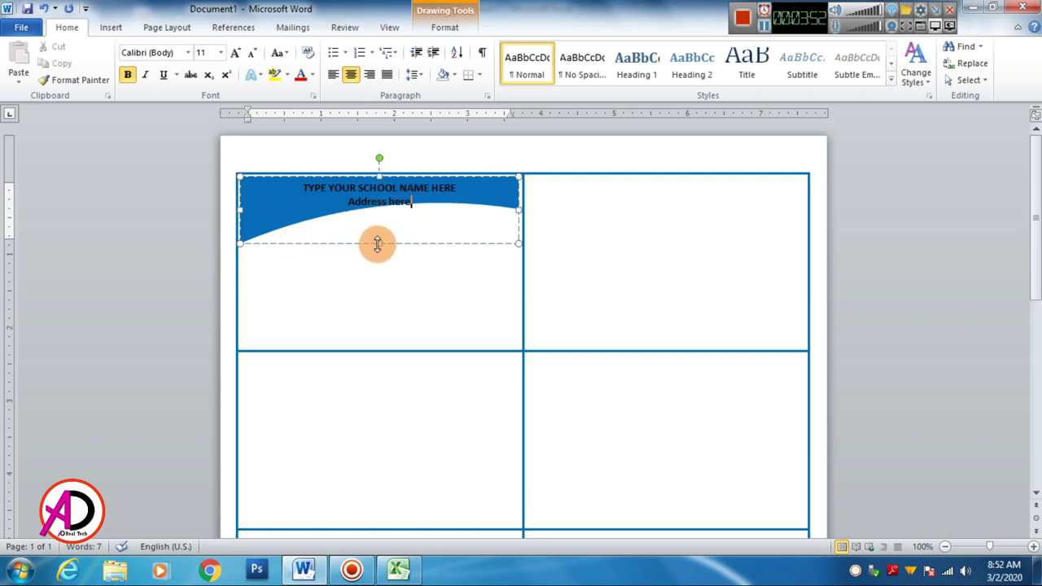
Stretch the blue shape slightly taller and make all its text white.
drag(376, 243, 379, 253)
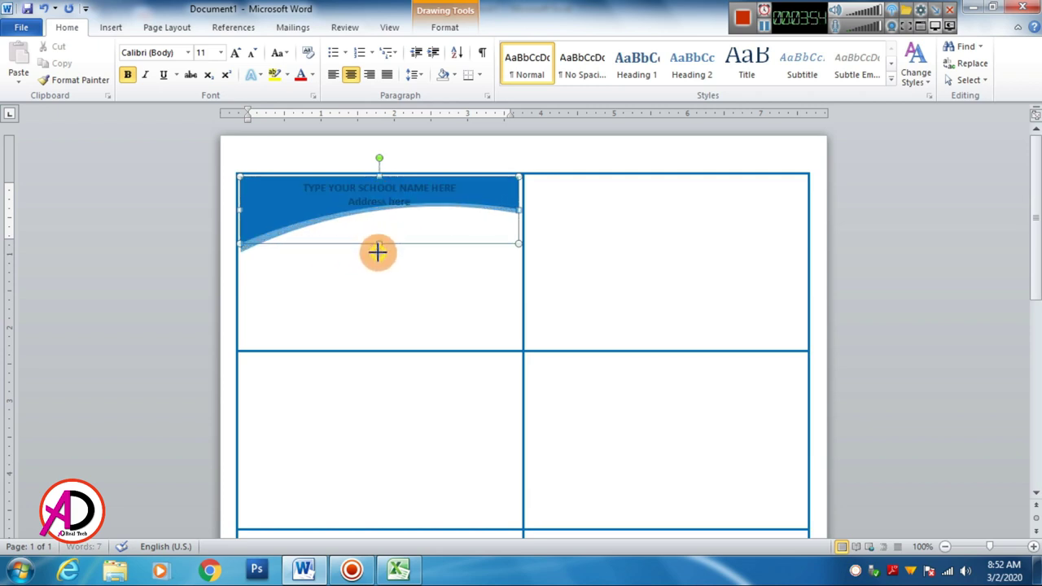
drag(412, 202, 301, 186)
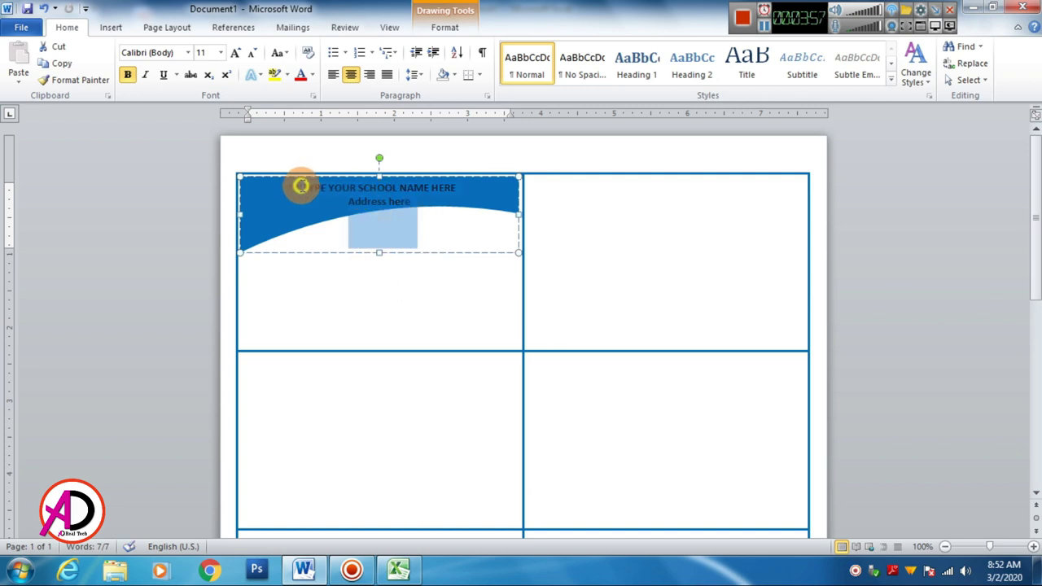
click(312, 74)
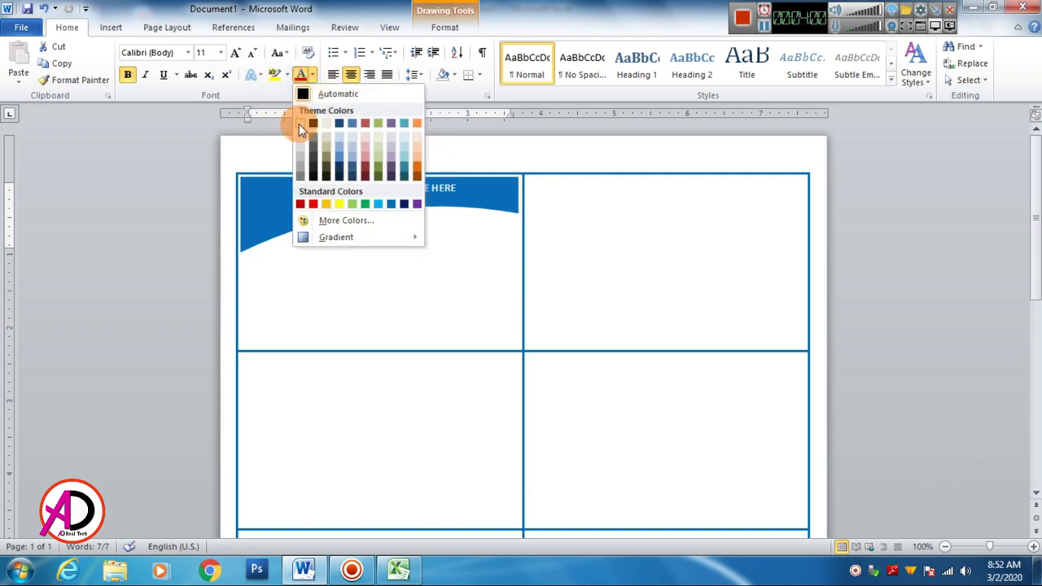
click(299, 123)
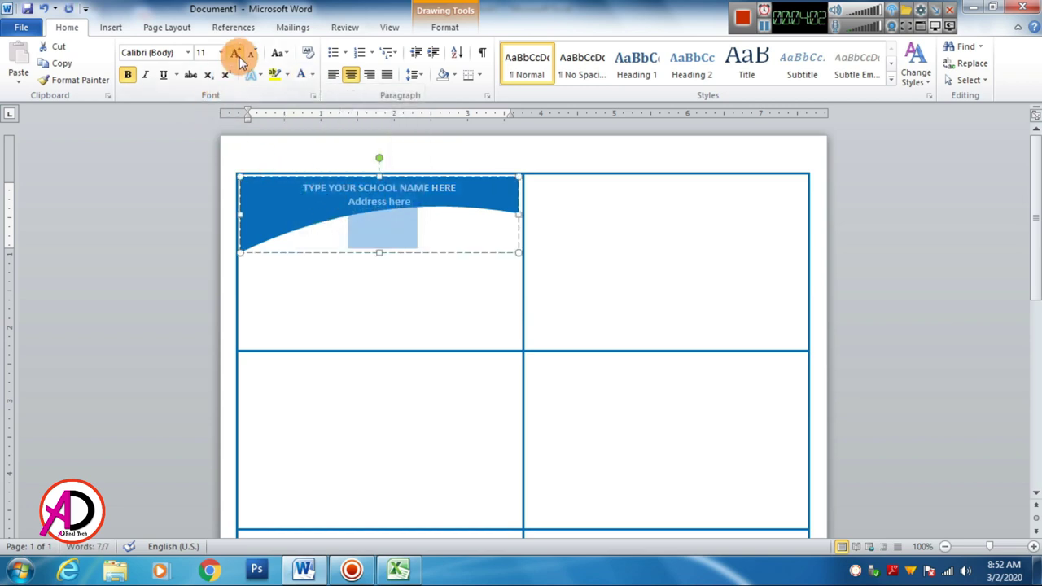
Grow the school name title line to 12 pt.
double_click(374, 186)
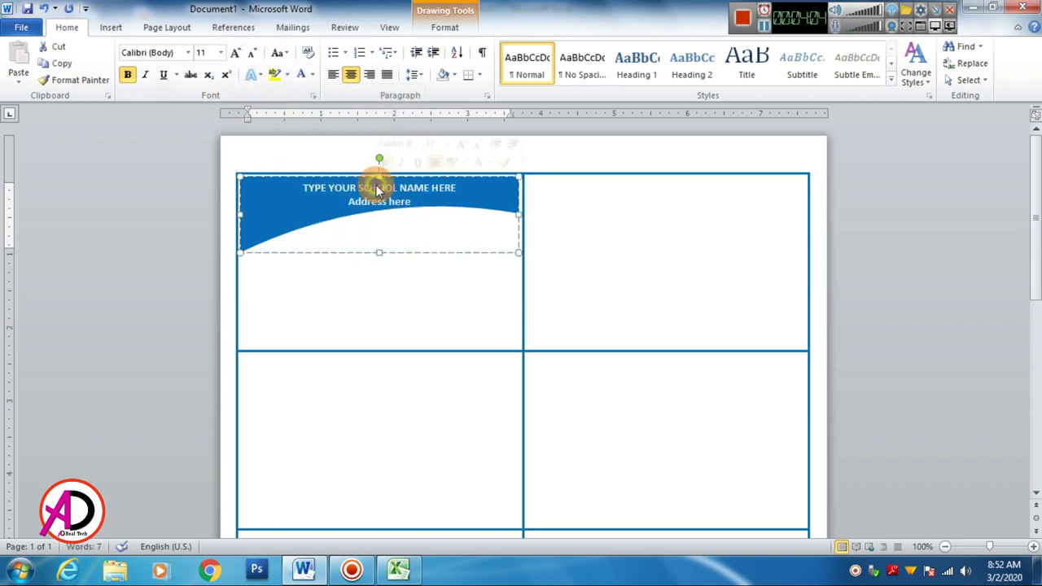
drag(310, 186, 461, 187)
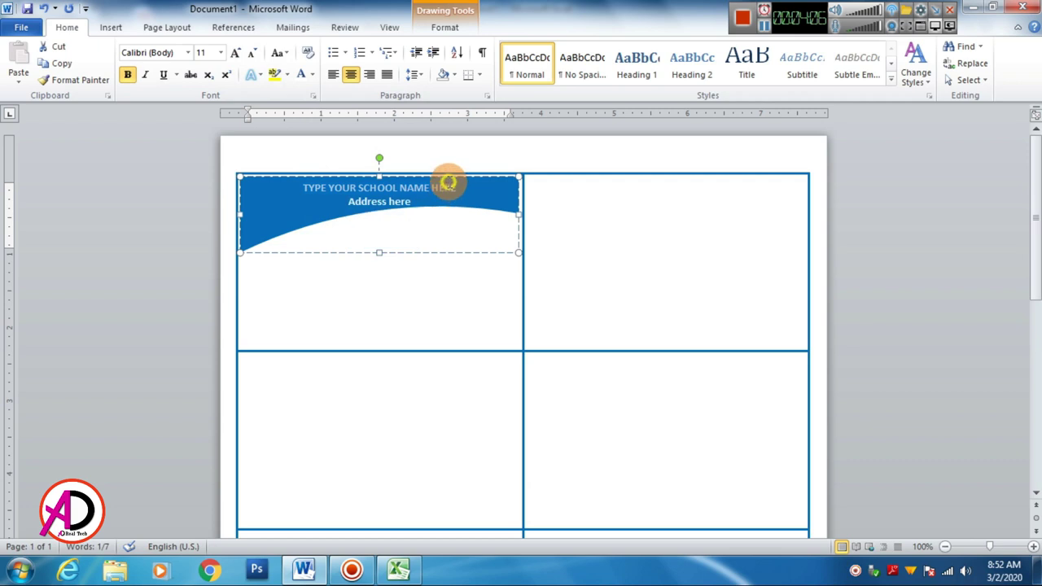
click(235, 52)
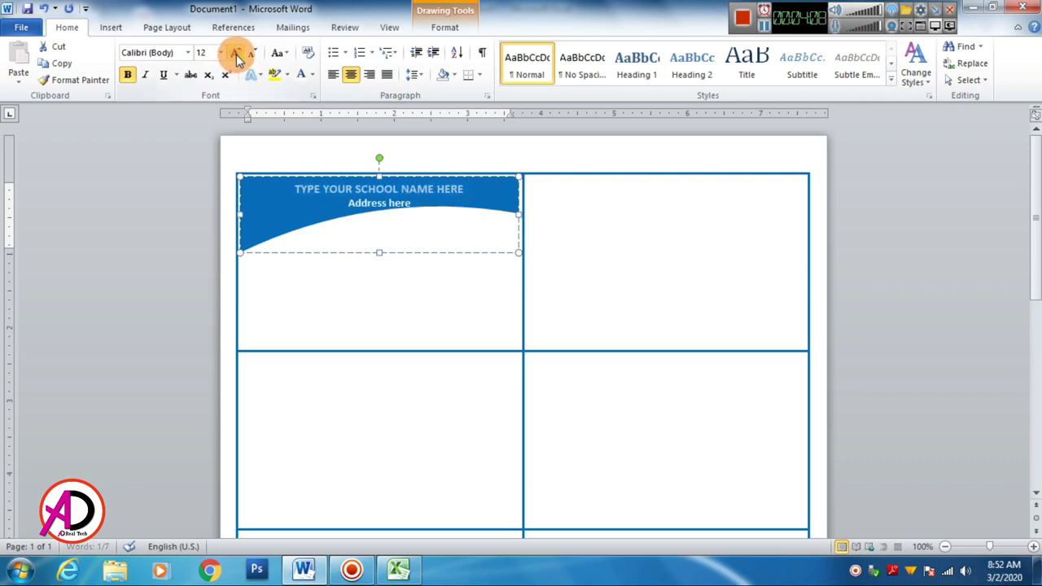
click(441, 301)
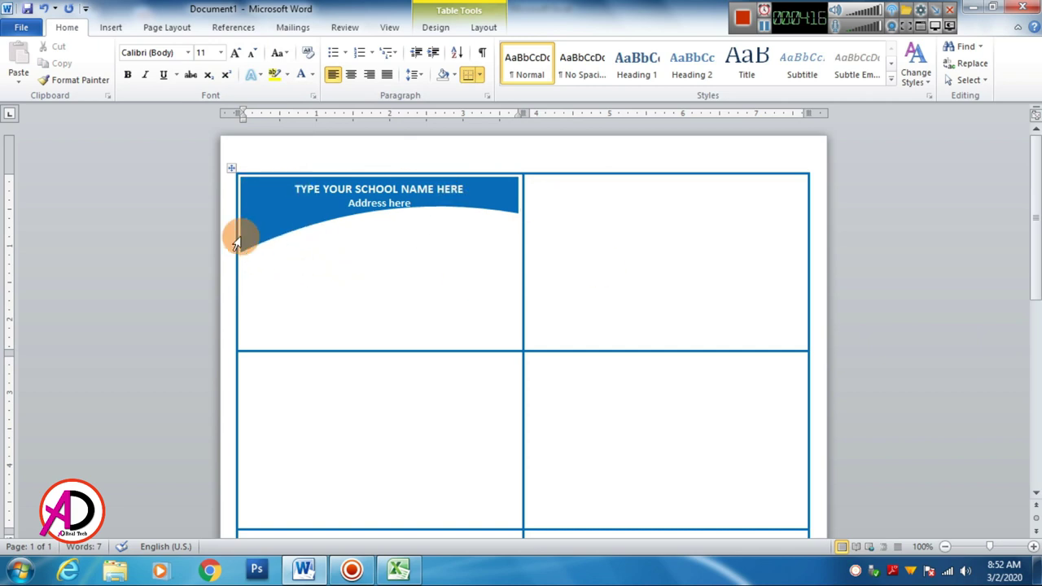
Draw a small rectangle at the first card's upper right, overlapping the blue header.
click(109, 29)
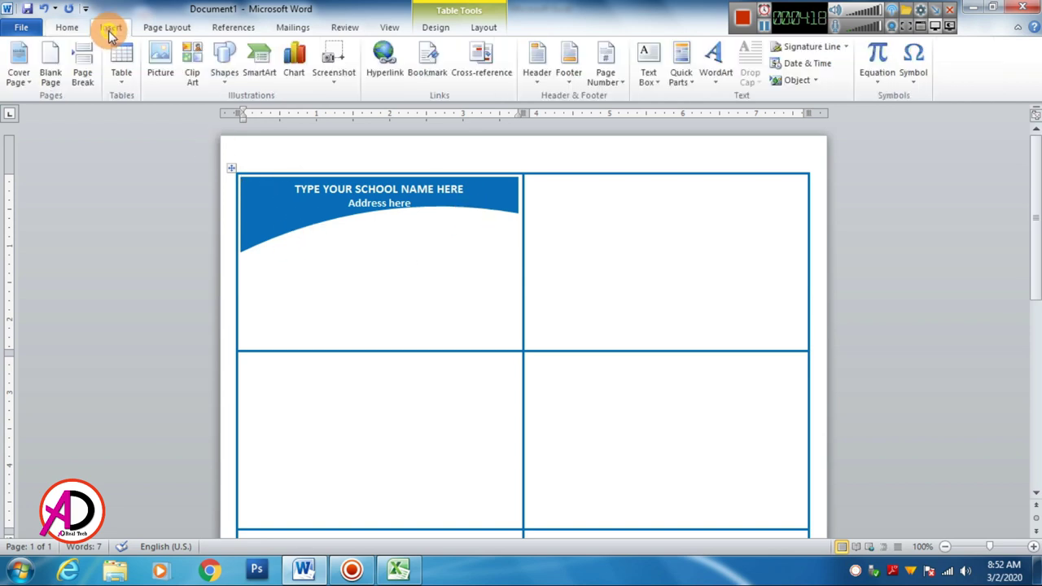
click(227, 75)
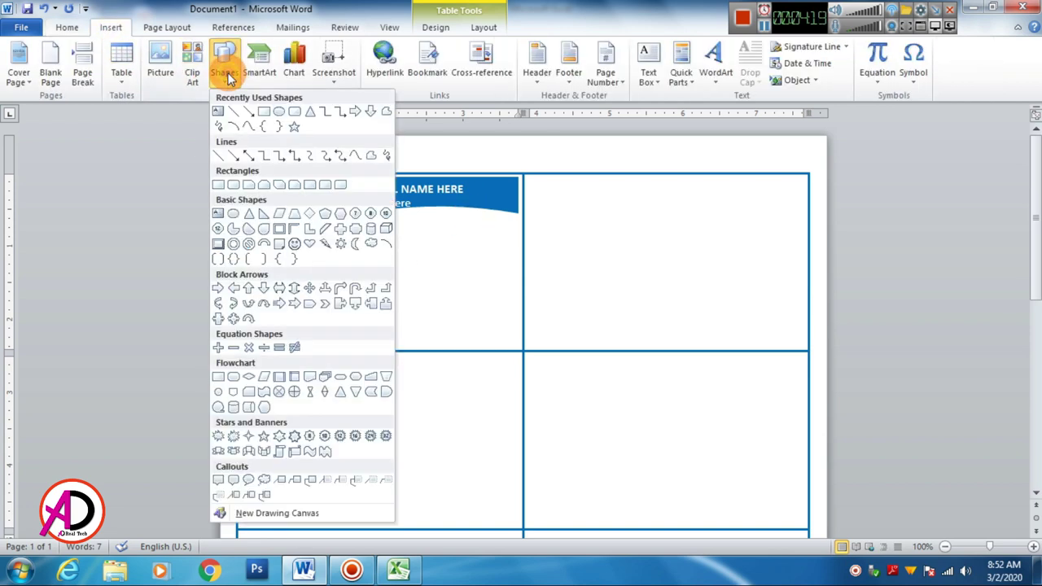
click(263, 112)
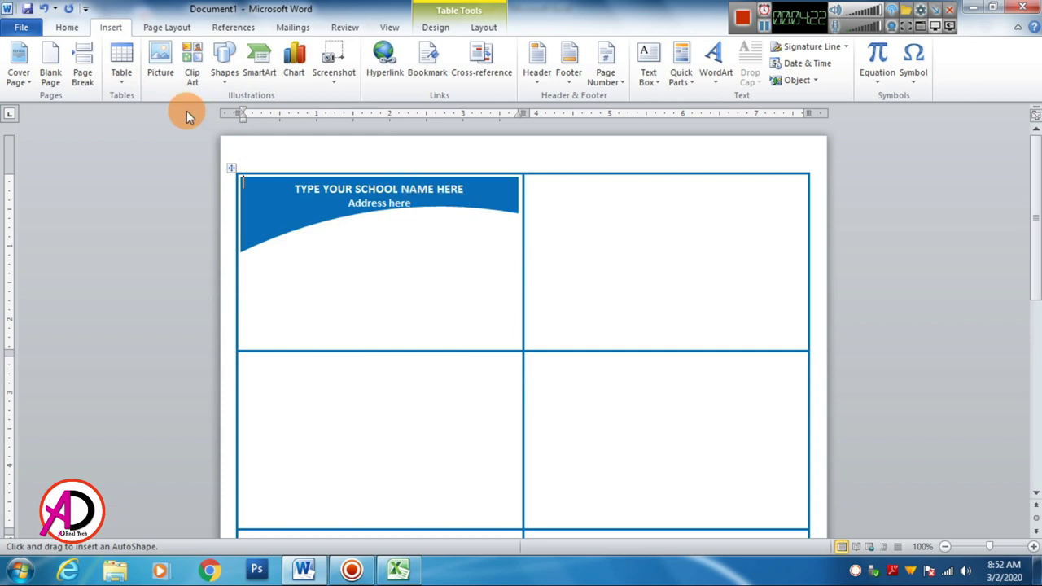
click(227, 72)
click(274, 110)
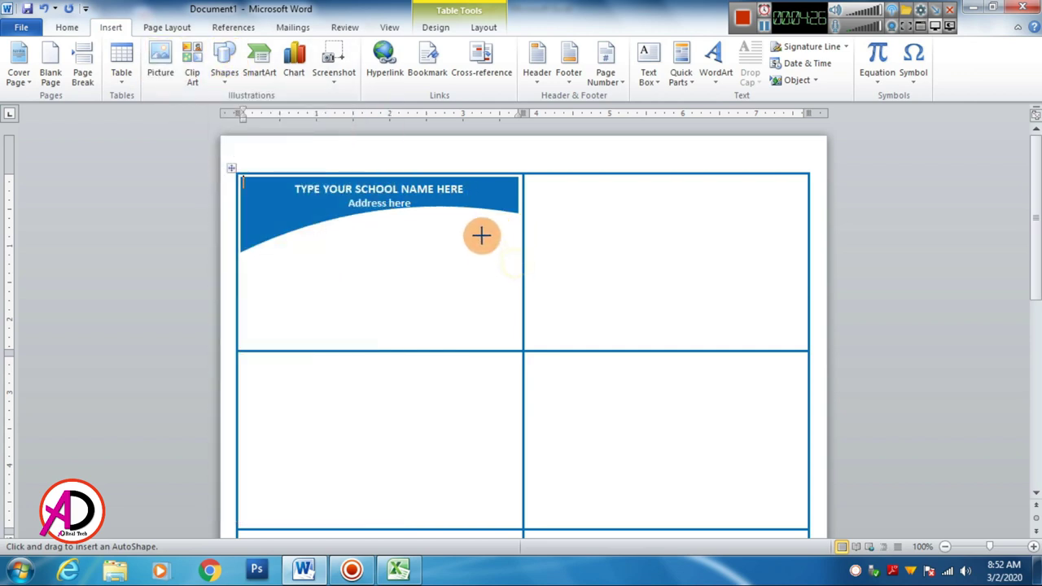
mouse_move(440, 205)
mouse_down()
mouse_move(500, 265)
mouse_move(493, 251)
mouse_up()
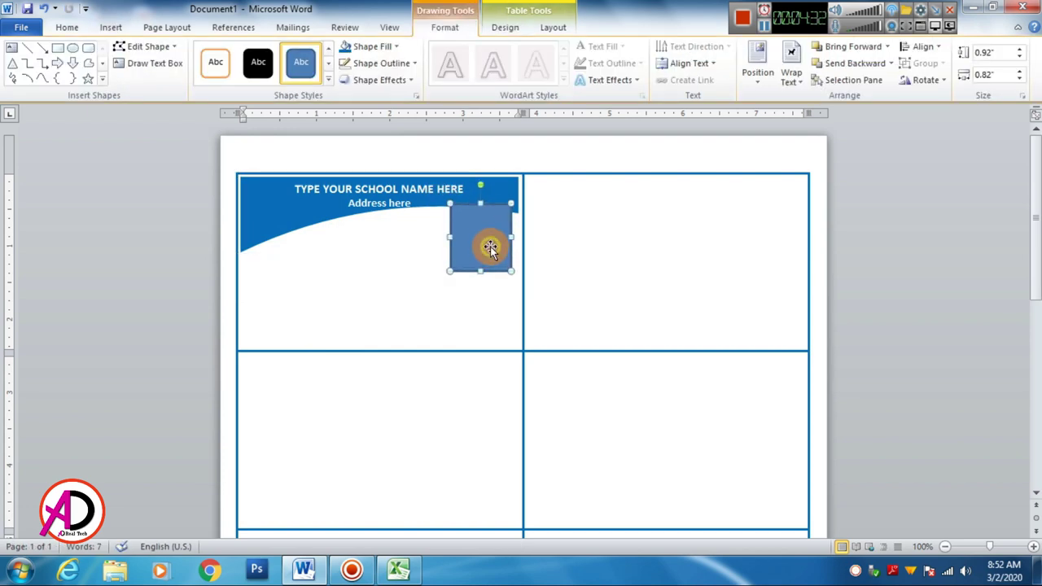
Give the rectangle a white fill and a 1 pt blue outline.
click(371, 64)
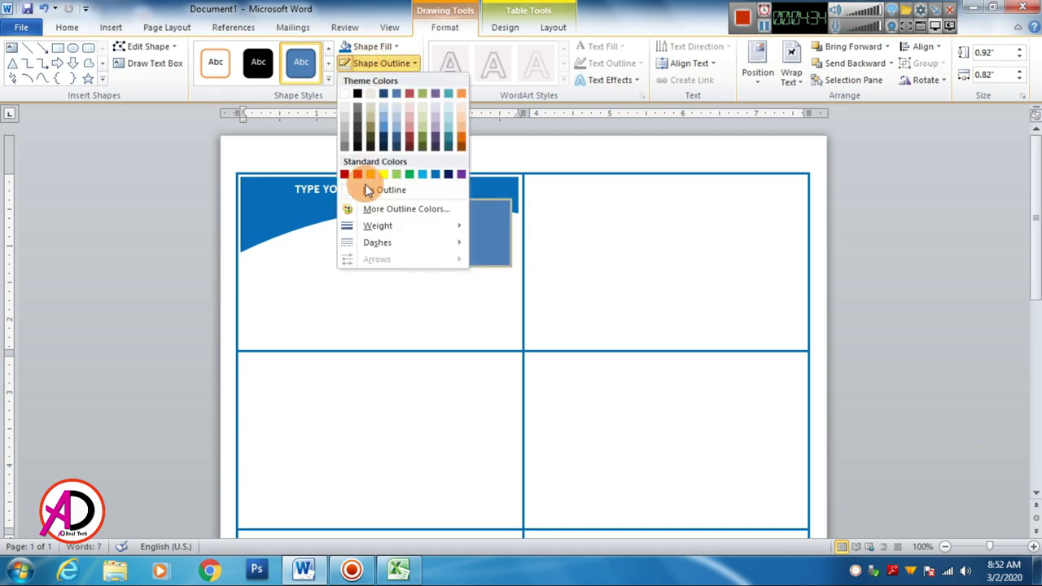
click(362, 47)
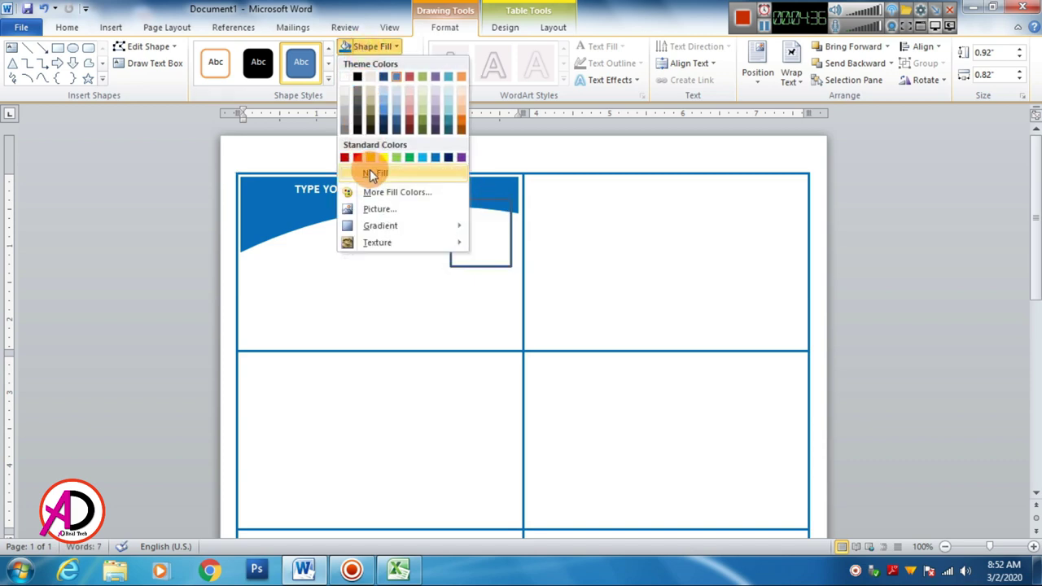
click(343, 77)
click(376, 64)
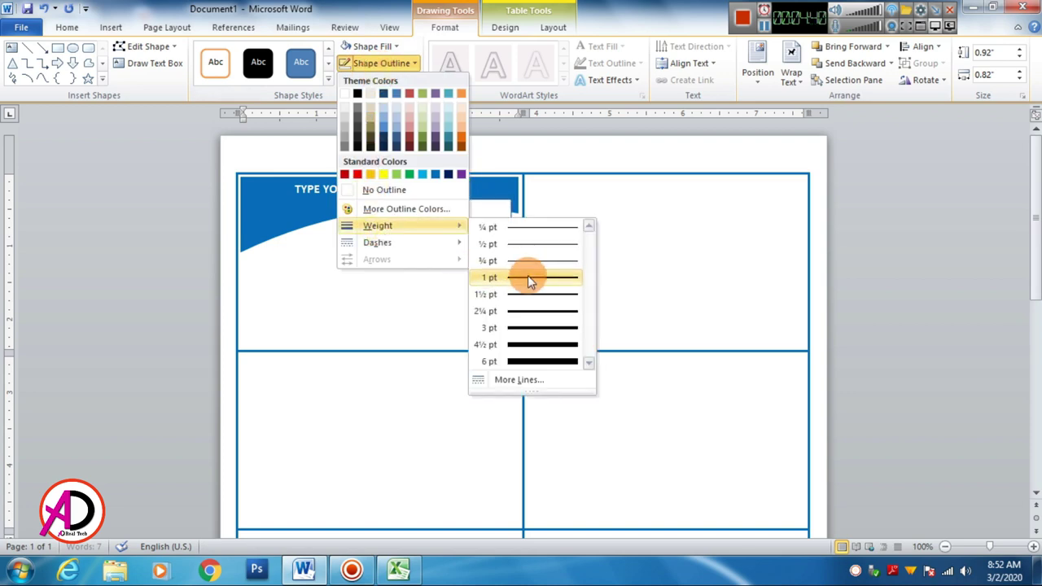
click(527, 277)
click(375, 64)
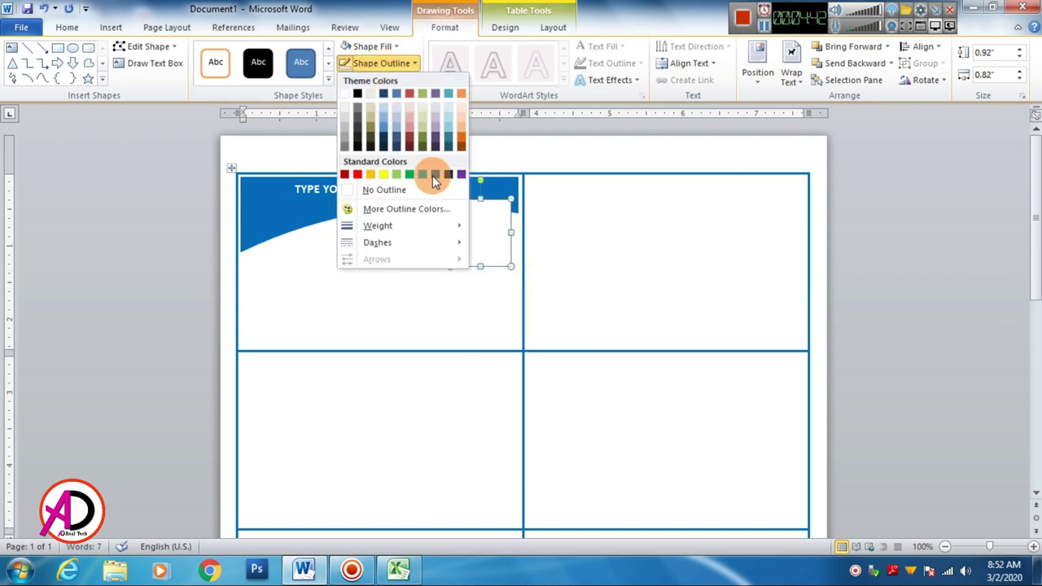
click(442, 176)
click(464, 316)
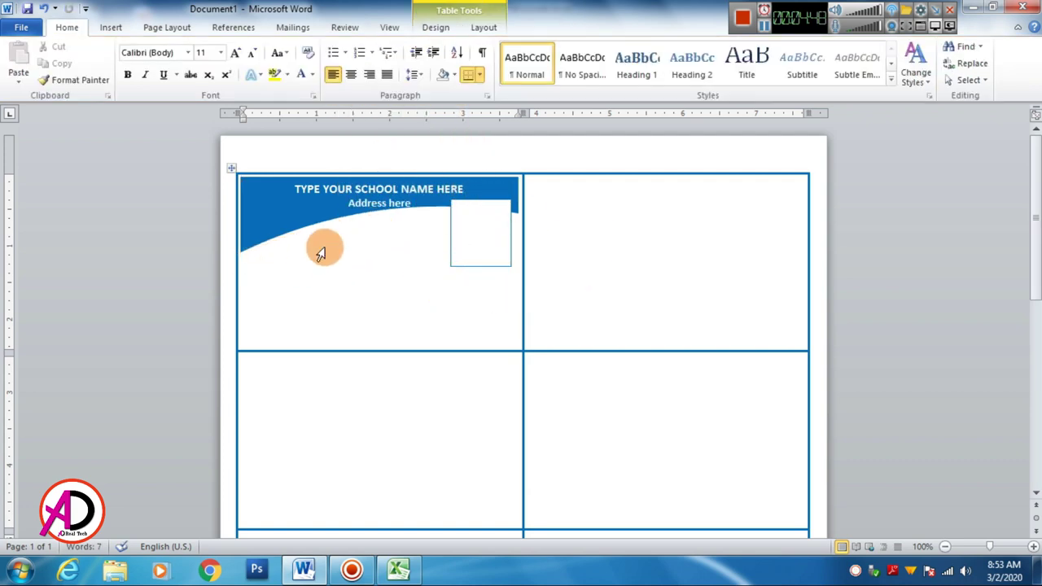
click(255, 259)
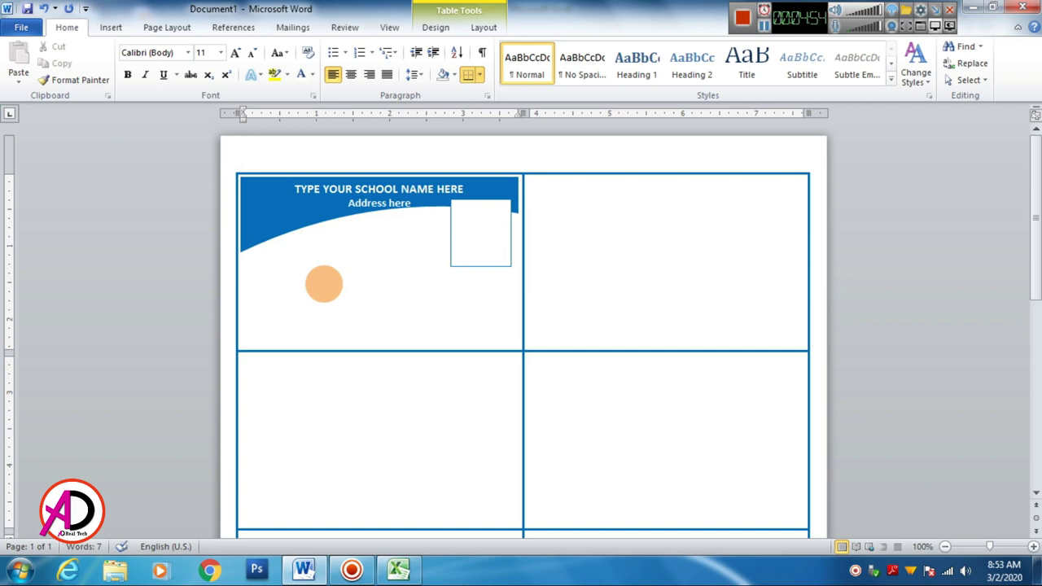
Type a centred 'Student id card' line under the header, fixing the 'cad' typo.
key(ctrl+e)
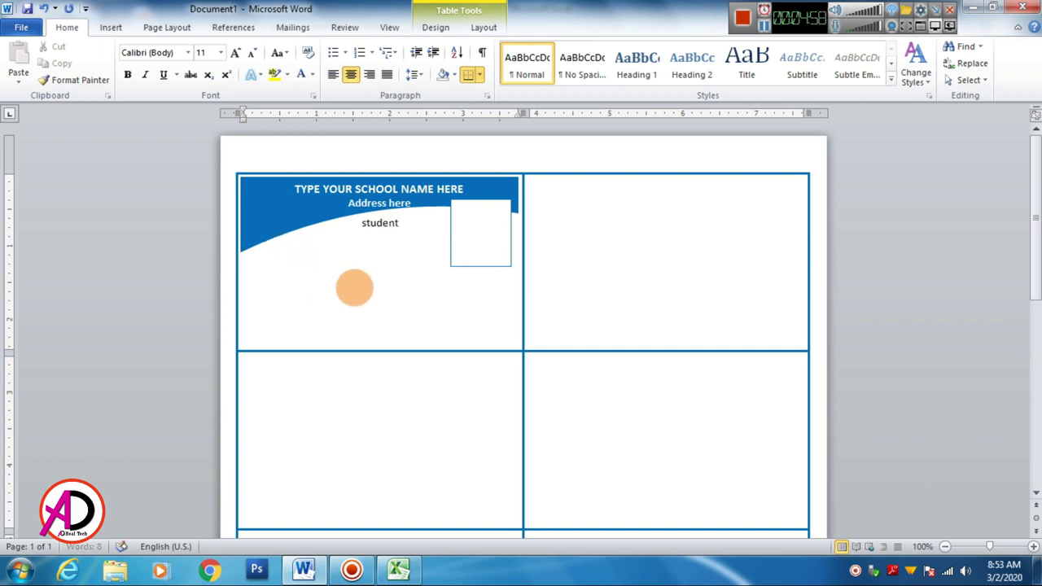
text(id ca)
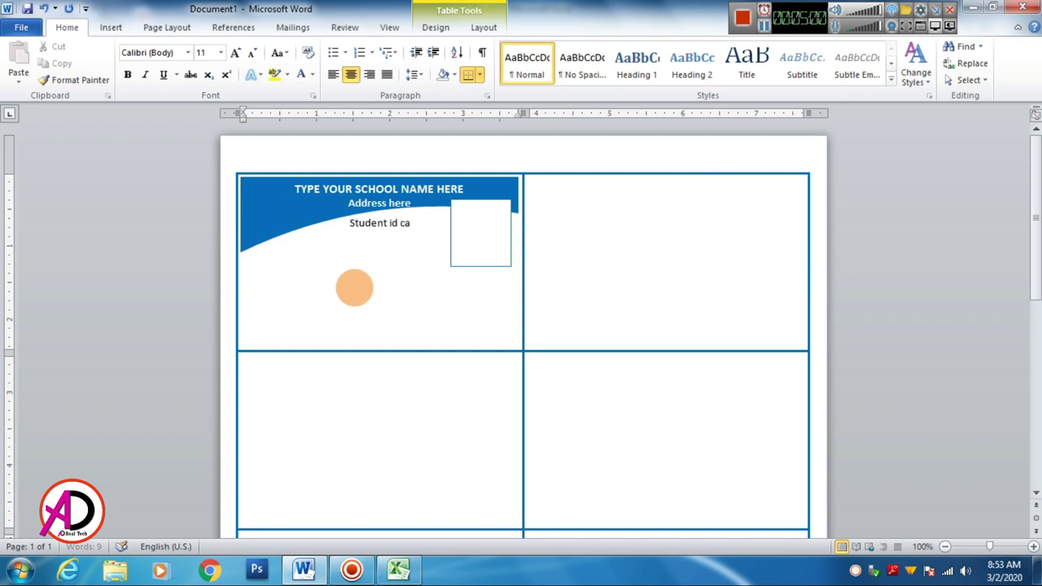
text(d)
key(BackSpace)
text(rd)
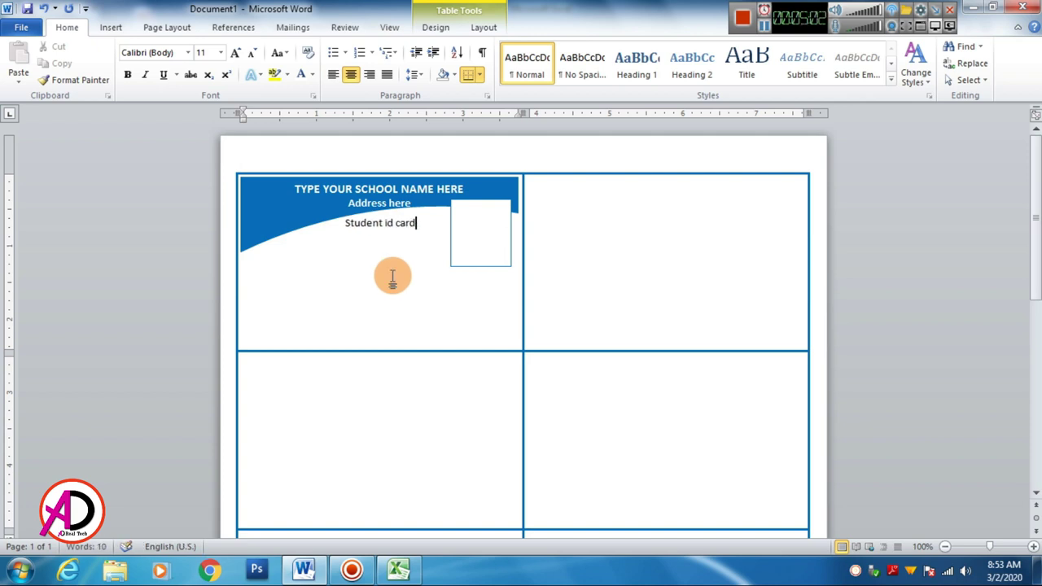
Try uppercasing with Change Case, undo it, then reselect the 'Student id card' caption.
drag(345, 224, 425, 221)
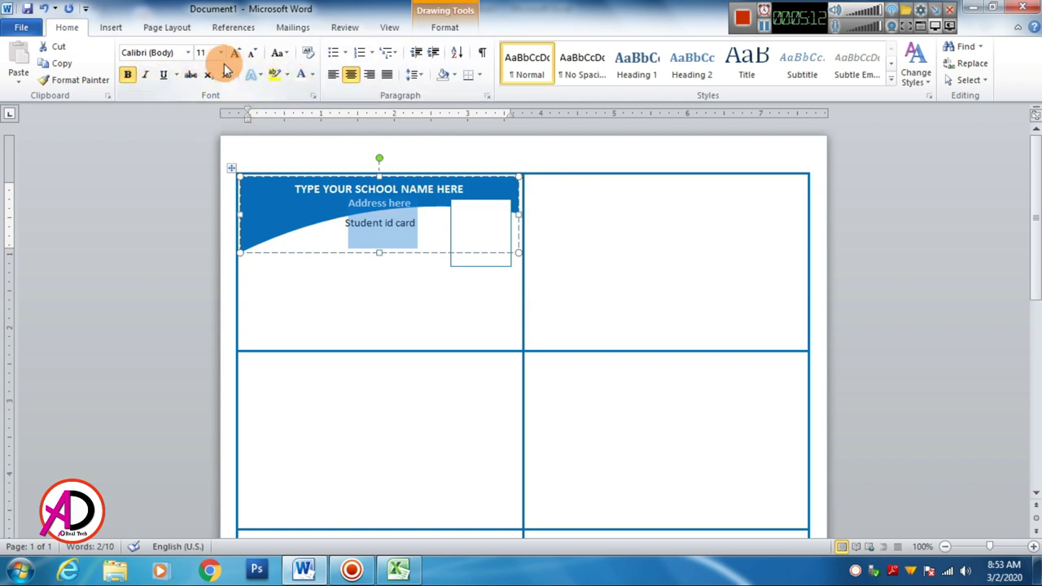
click(279, 53)
click(308, 108)
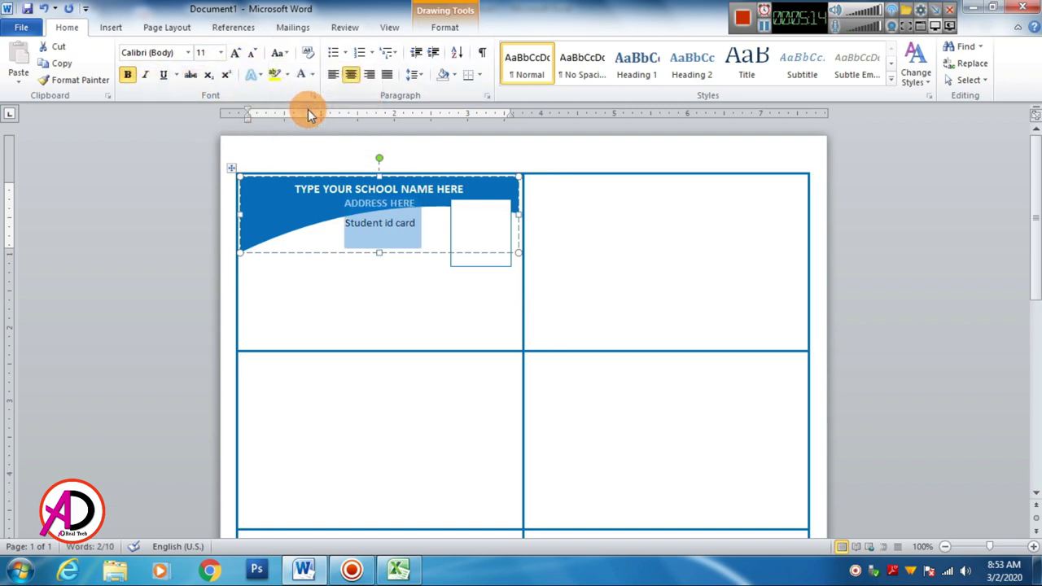
key(ctrl+z)
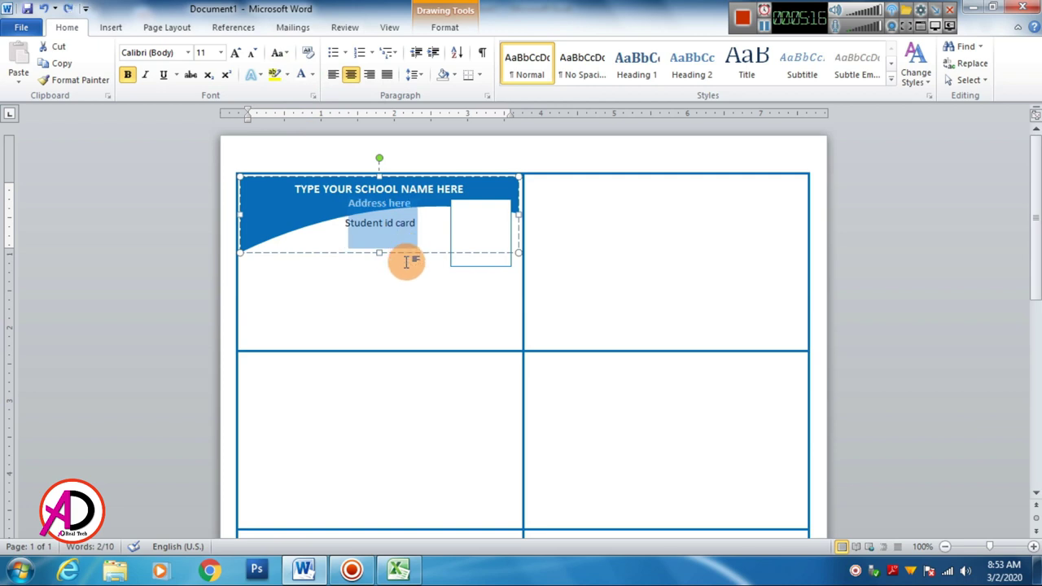
click(402, 272)
click(407, 237)
click(397, 277)
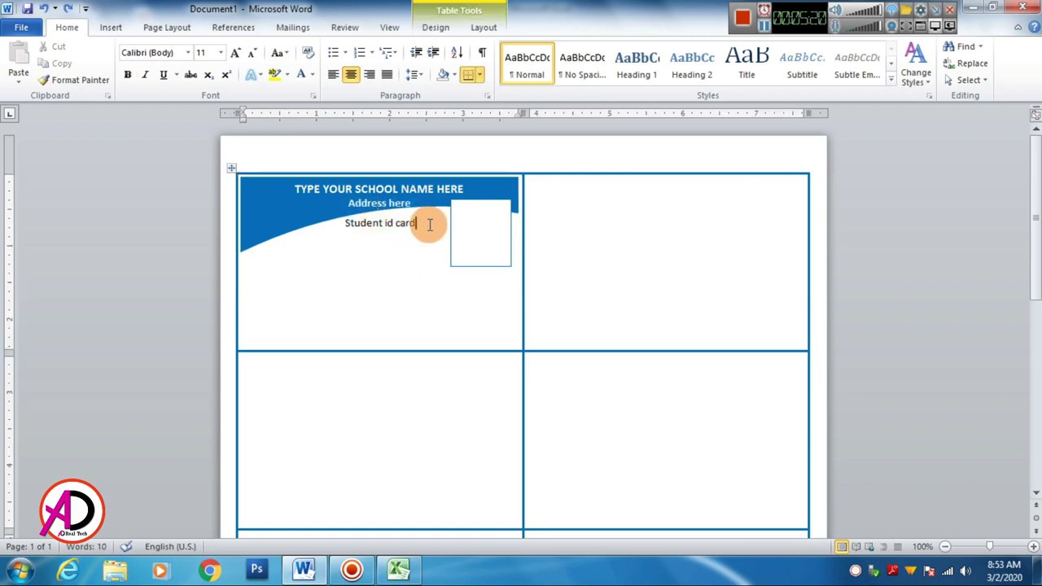
double_click(429, 225)
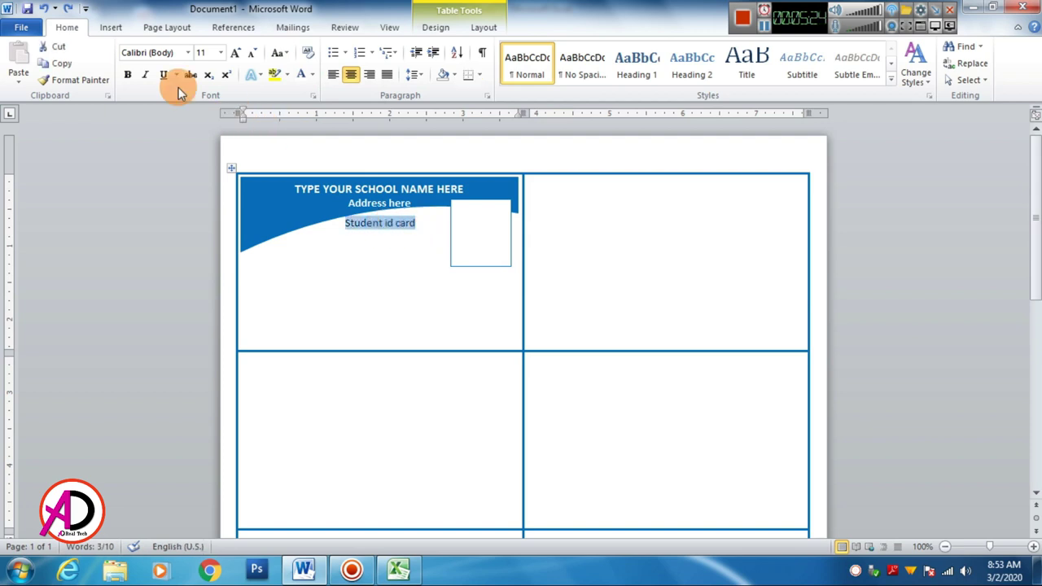
Make the caption bold, UPPERCASE, 12 pt and single-underlined.
click(127, 74)
click(276, 54)
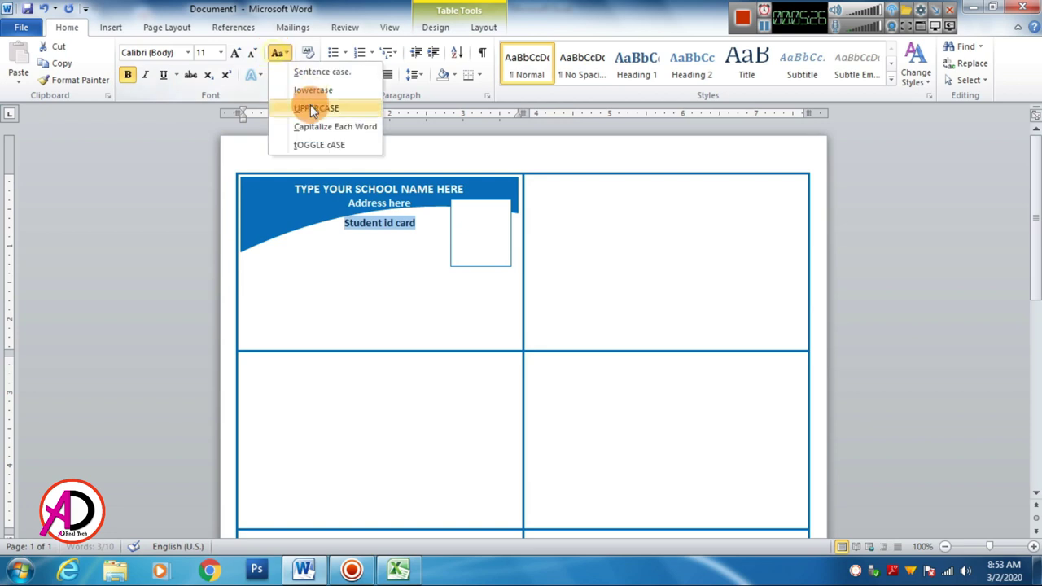
click(315, 110)
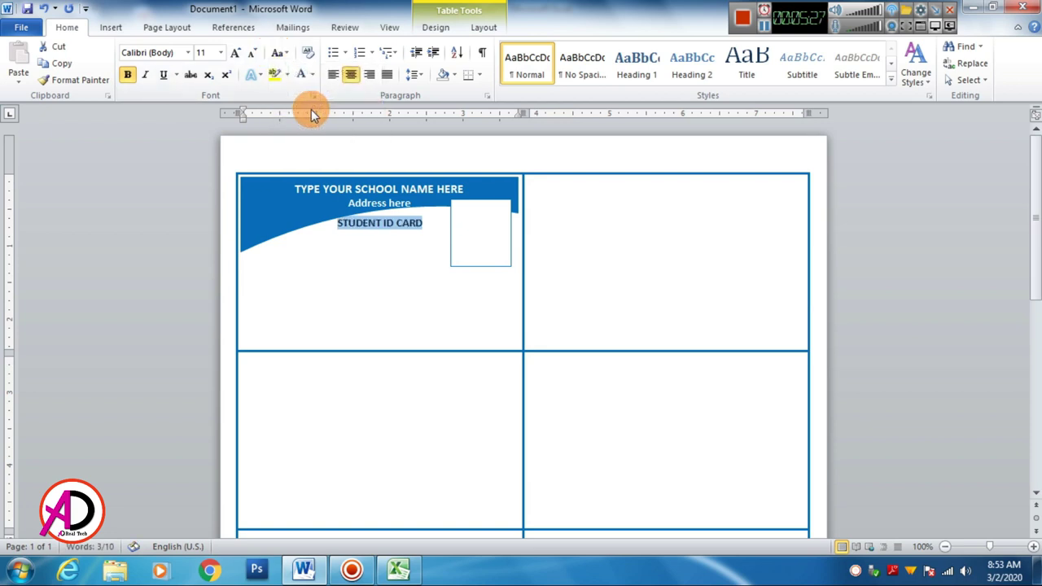
click(236, 55)
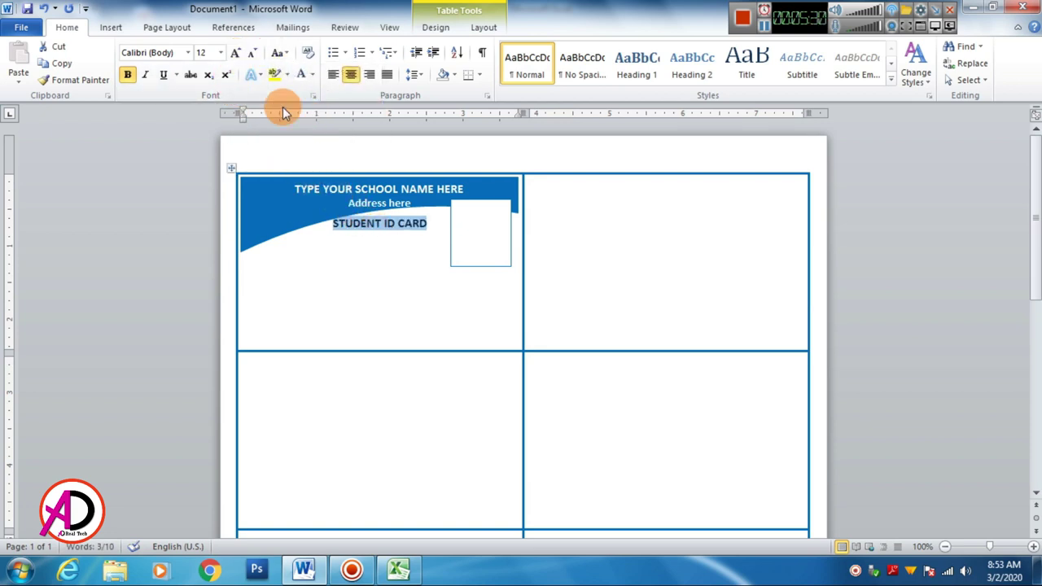
click(174, 75)
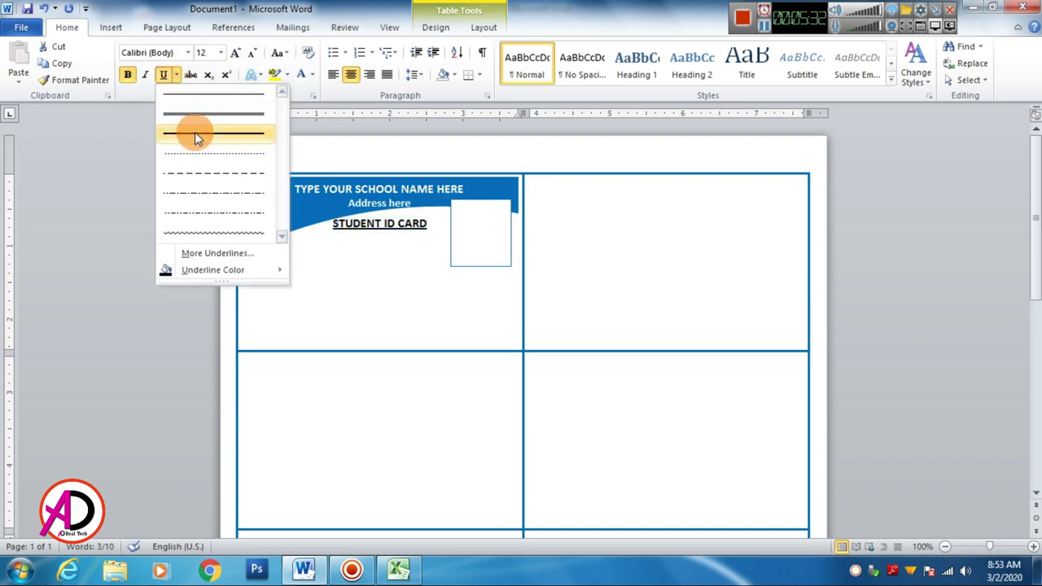
click(195, 131)
Colour the STUDENT ID CARD caption blue, then turn off bold and underline for the next line.
click(405, 283)
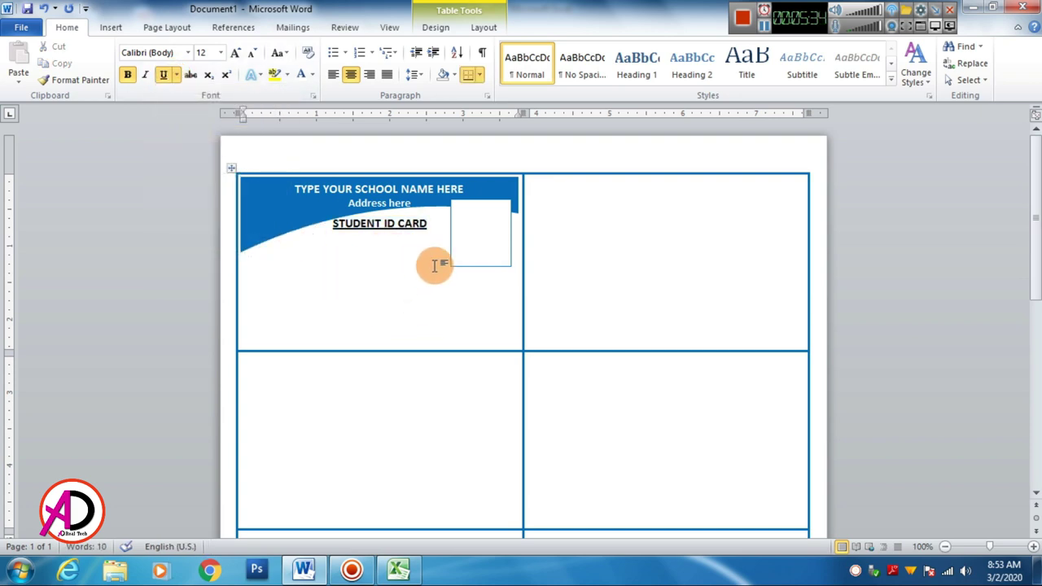
drag(429, 223, 372, 226)
click(406, 298)
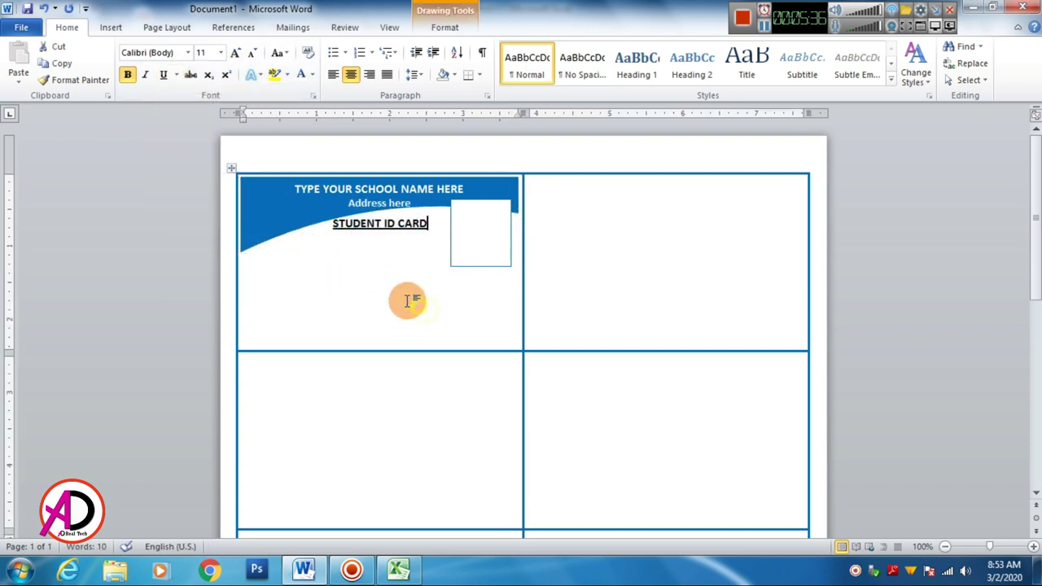
key(ctrl+shift+Left)
key(ctrl+shift+Left)
key(ctrl+shift+Left)
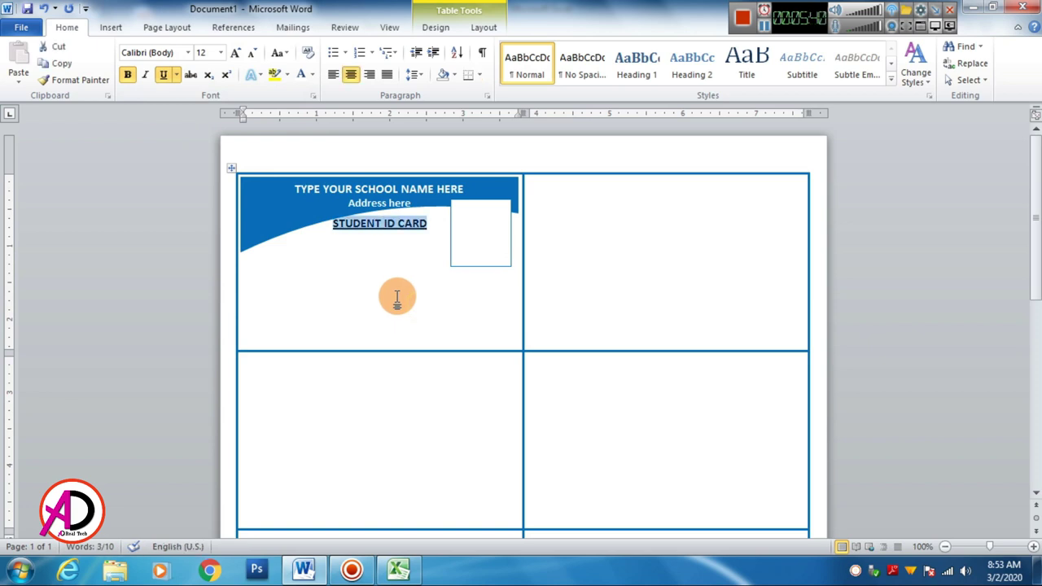
click(312, 74)
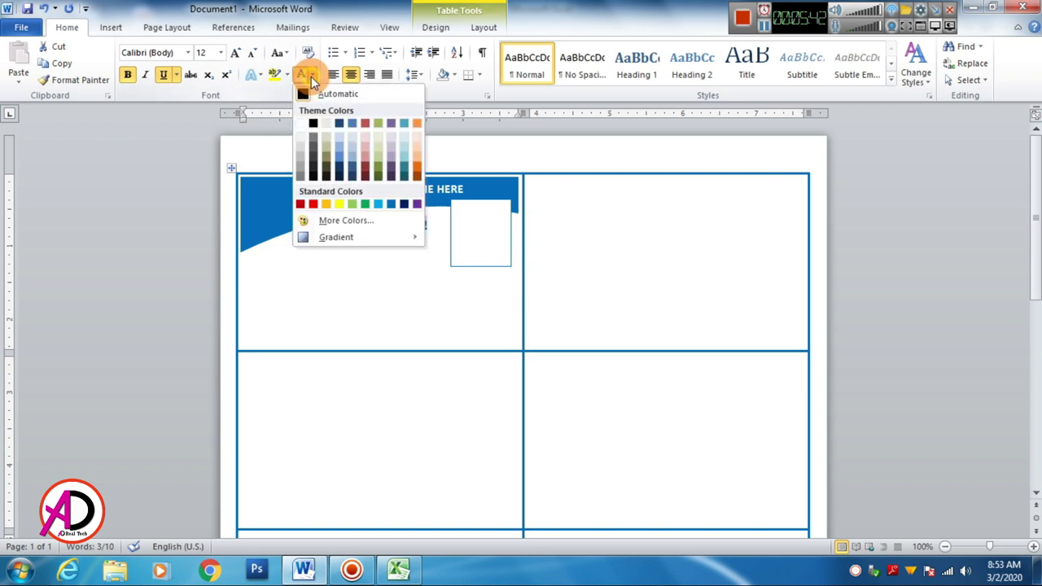
click(395, 200)
click(421, 278)
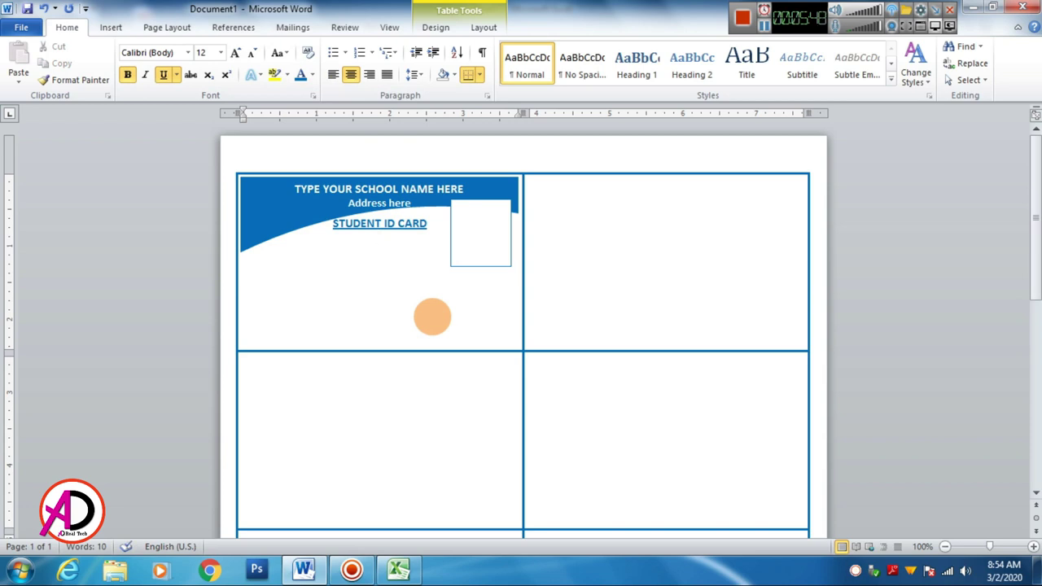
click(164, 74)
click(127, 74)
text(ID No.)
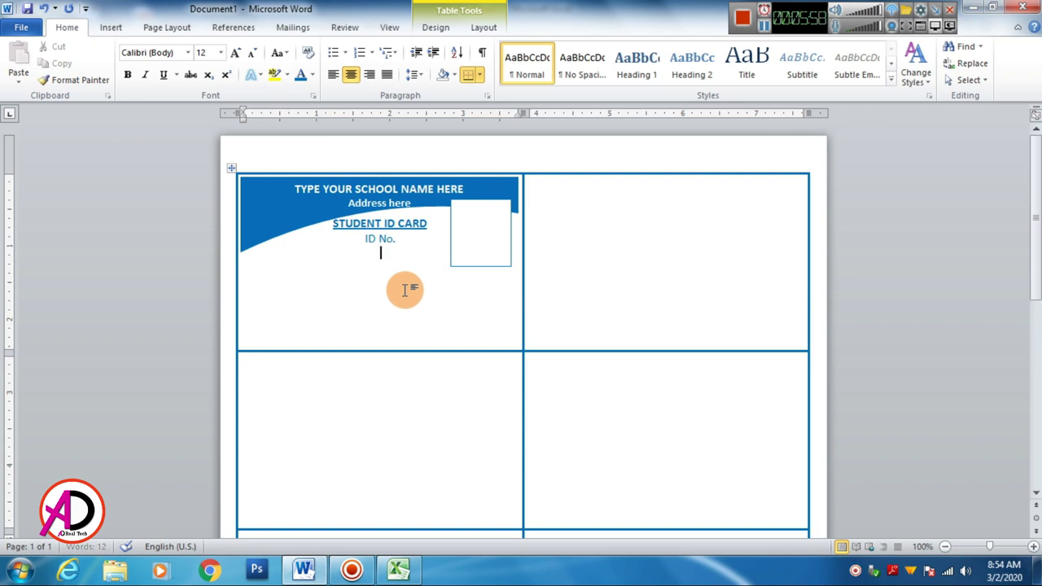
Left-align the empty line below ID No., then return to the end of the ID No. line.
key(ctrl+l)
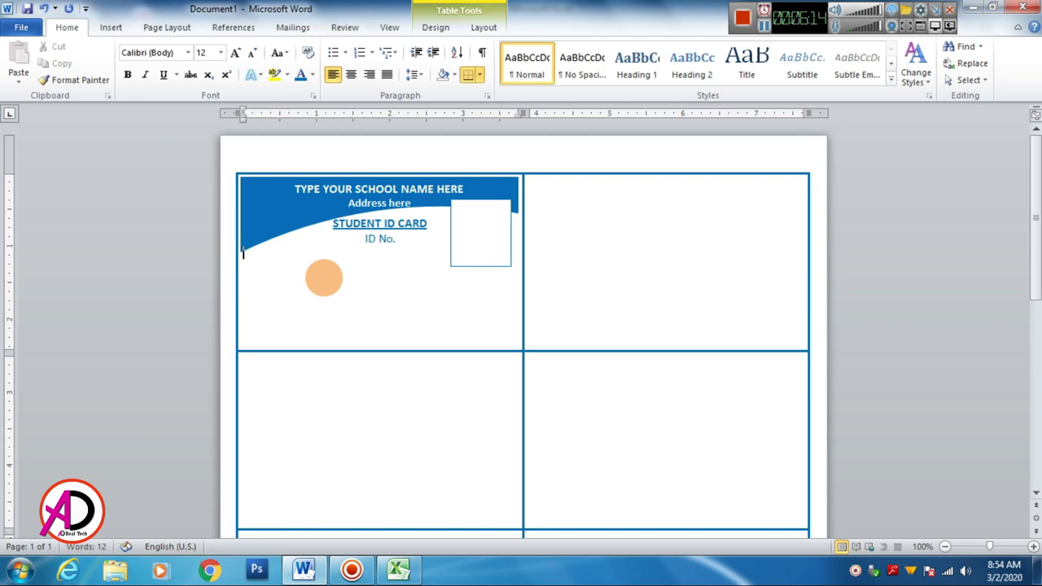
key(BackSpace)
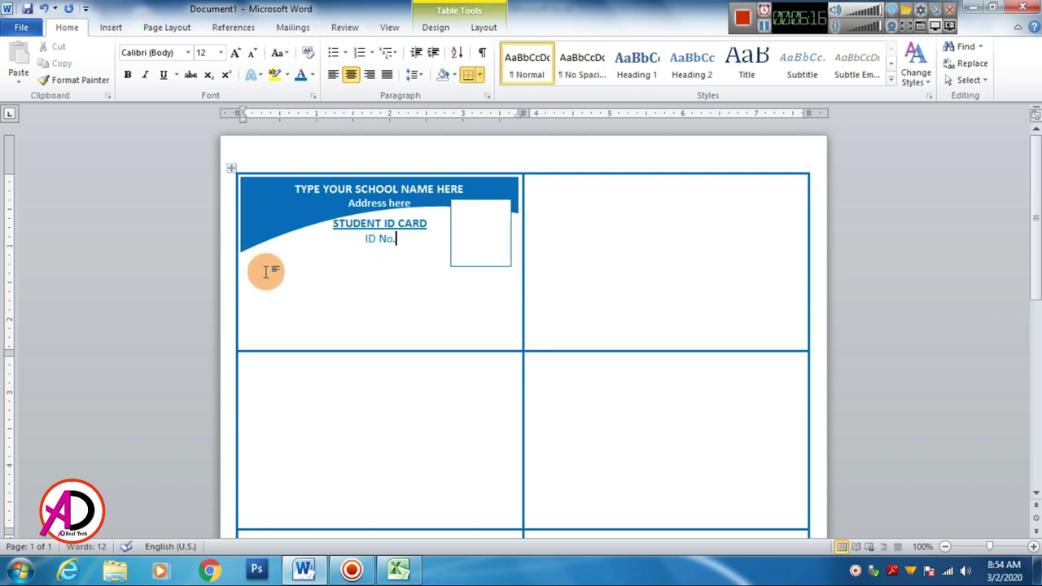
Add indented, left-aligned 'Name:' and 'Address:' lines with dotted fill-in leaders.
click(386, 292)
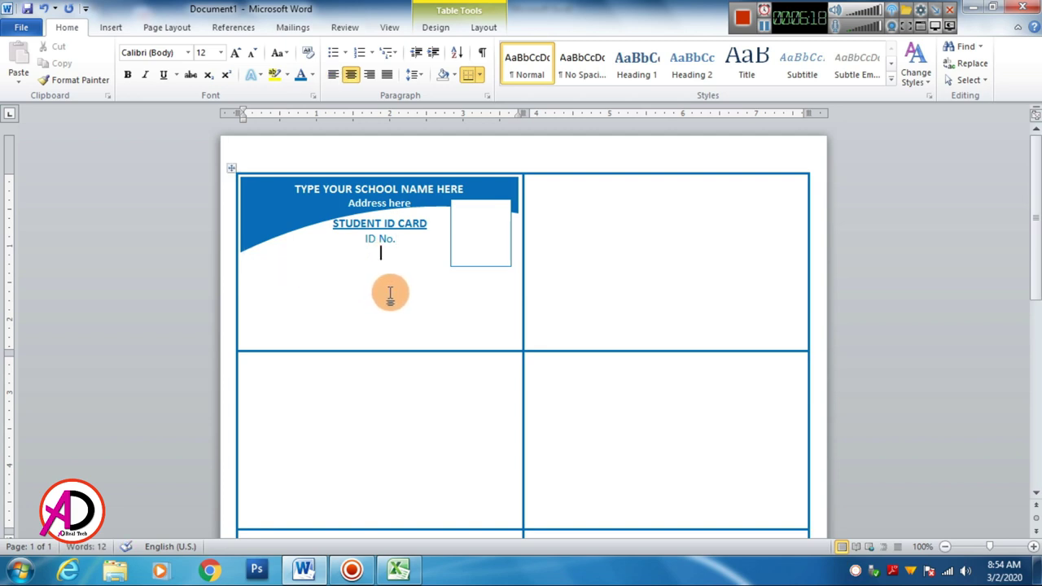
click(332, 75)
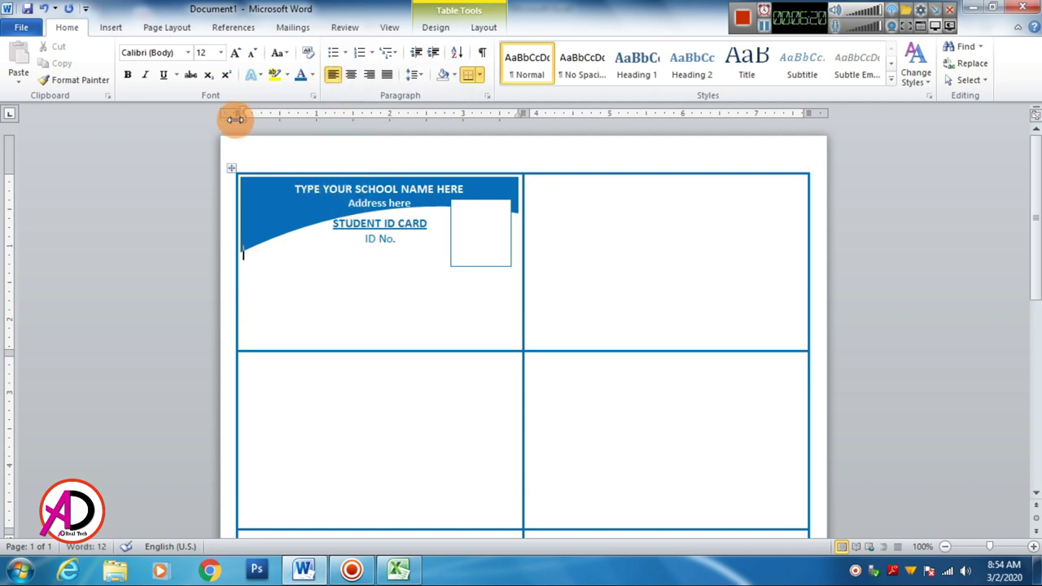
mouse_move(242, 117)
mouse_down()
mouse_move(254, 125)
mouse_move(257, 116)
mouse_up()
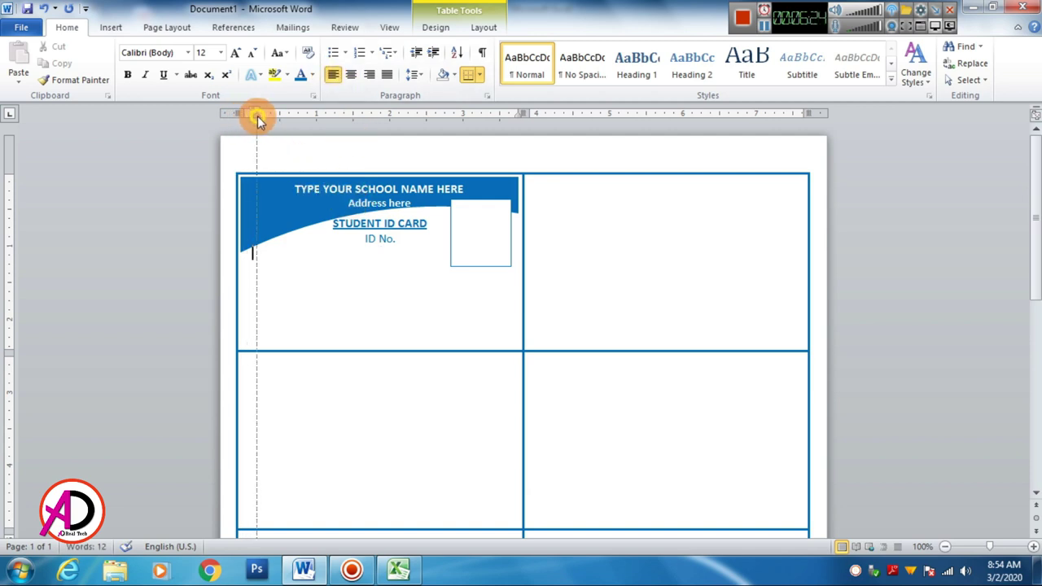
text(Name:)
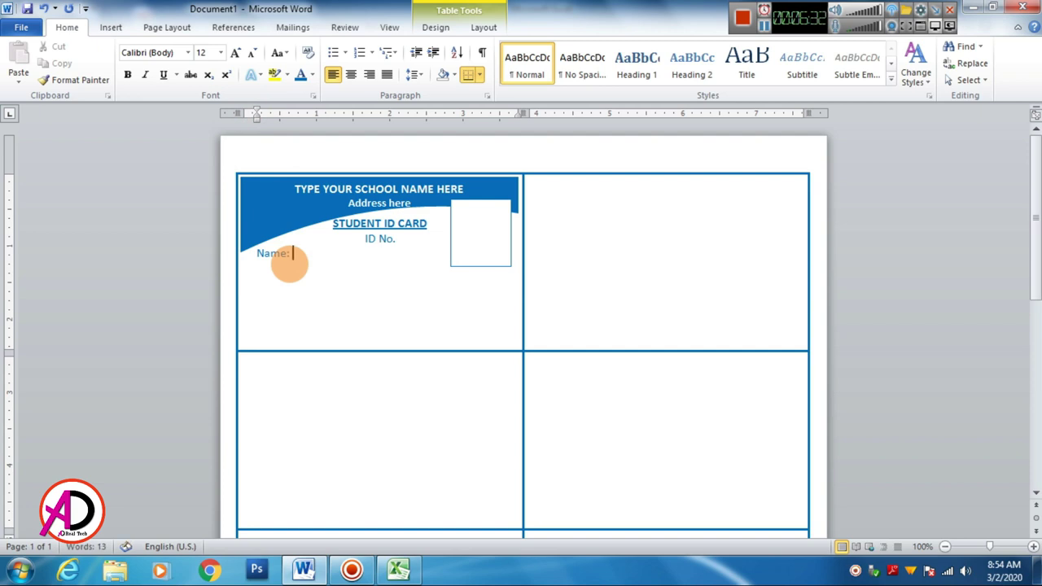
text(=)
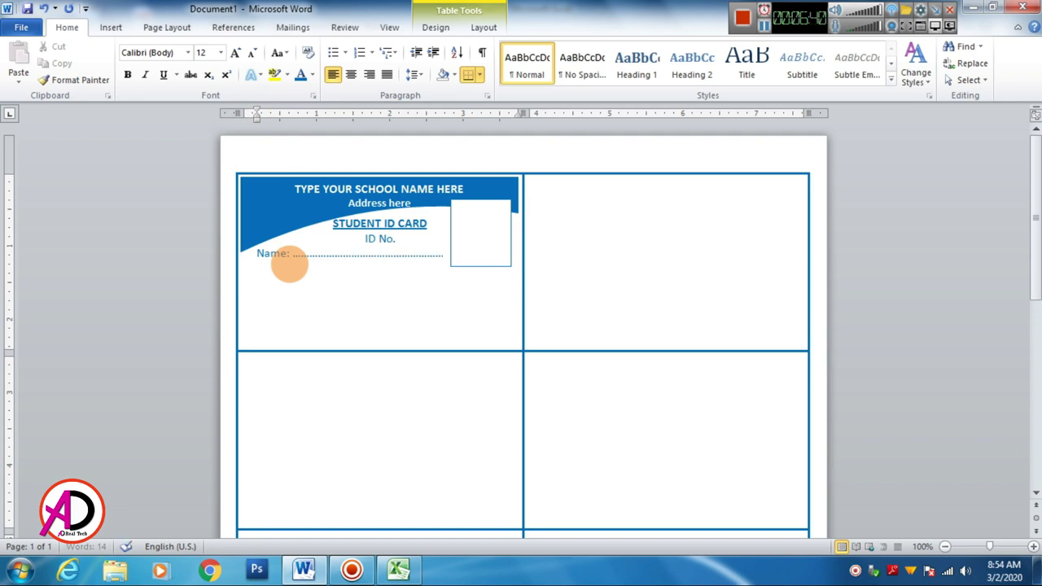
text(Add)
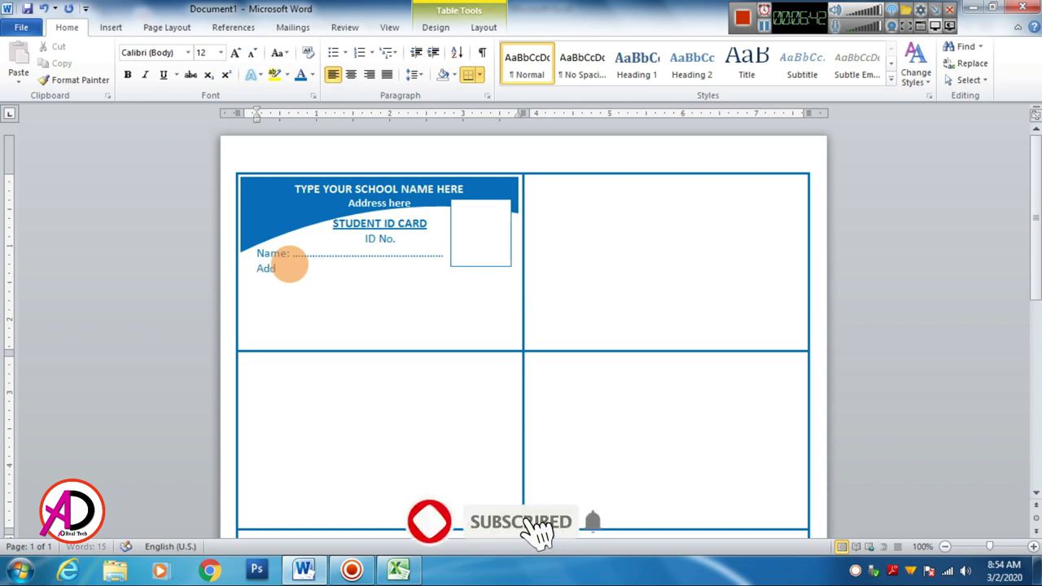
text(ress:)
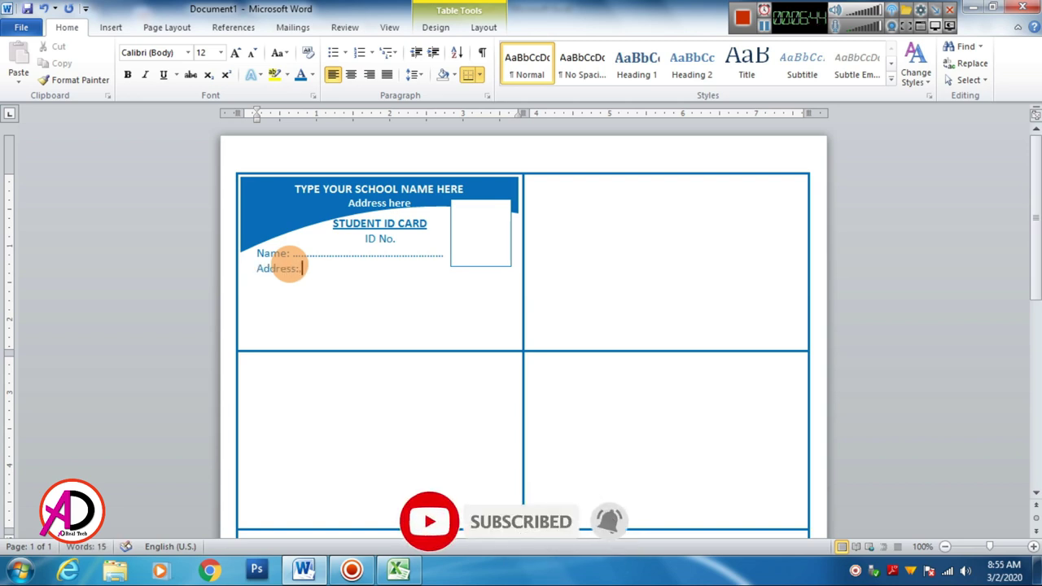
text(................................................)
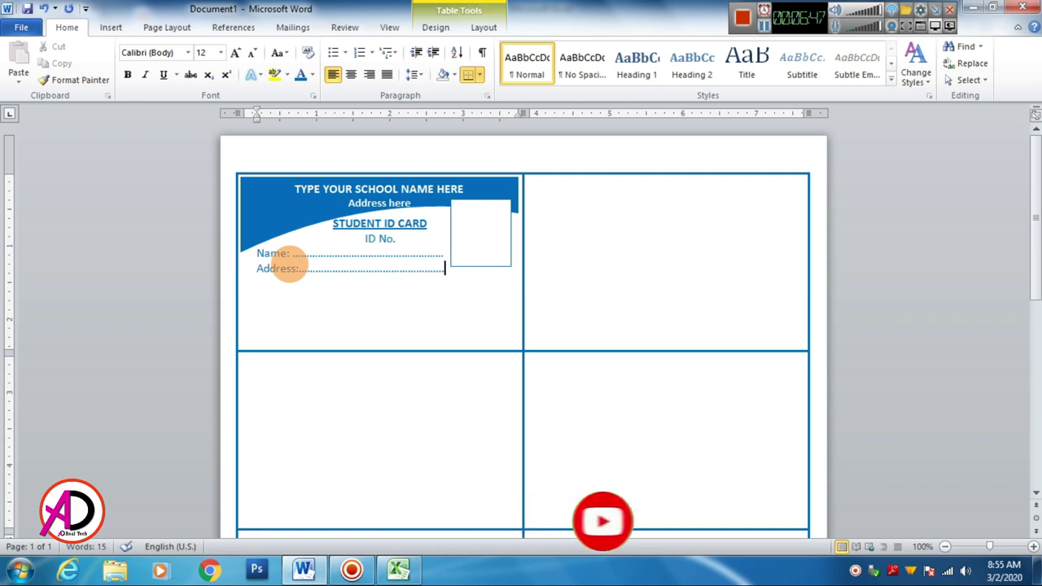
key(Return)
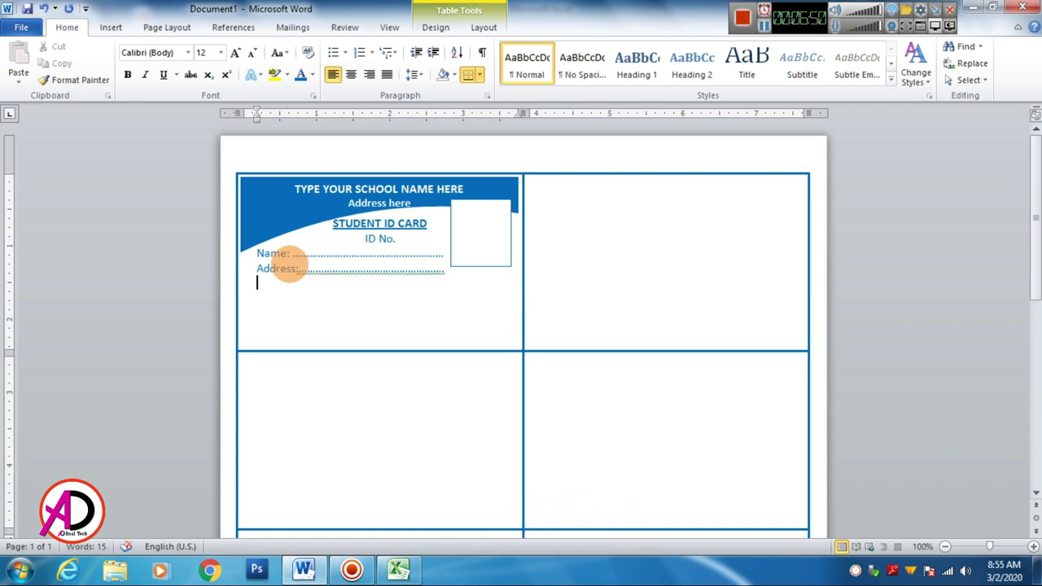
Add a Class line with a Roll No field, trimming the dotted leaders to fit.
text(C)
text( ........................)
key(Up)
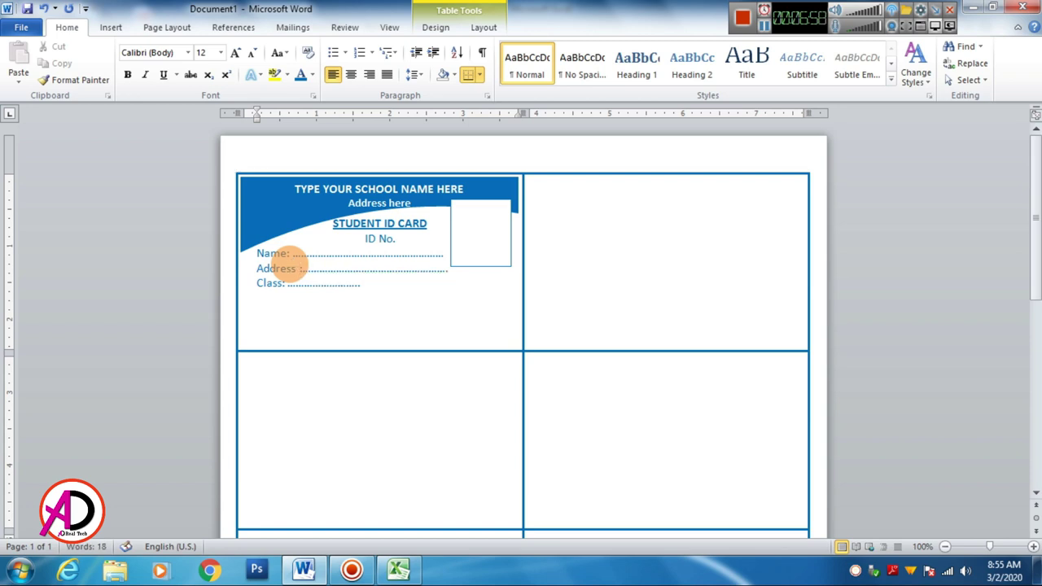
key(Down)
key(Right)
key(Right)
key(Right)
key(BackSpace)
key(BackSpace)
key(Down)
key(BackSpace)
key(BackSpace)
text(No)
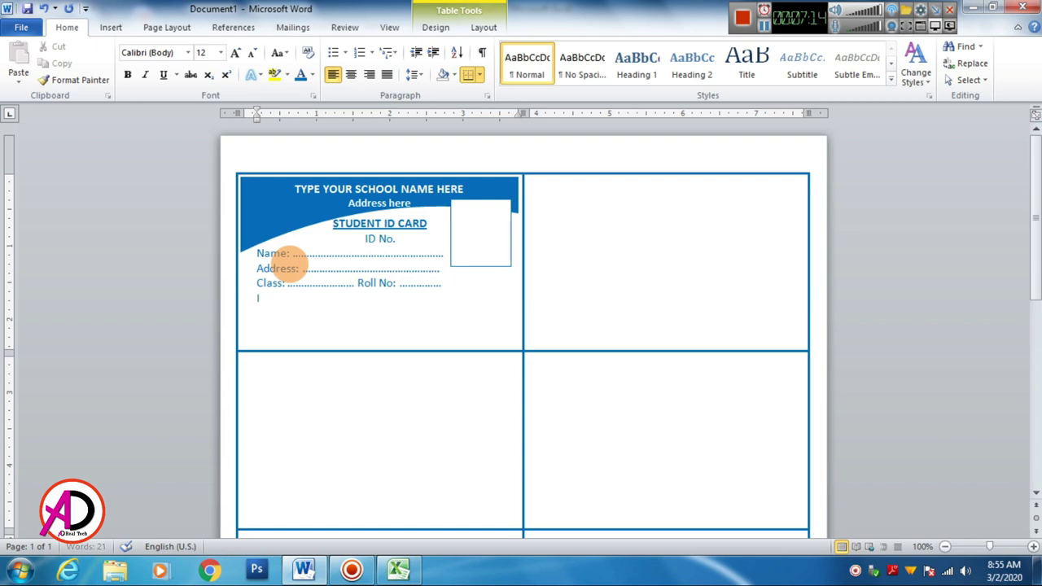
Add an 'Issue Date: ..... Valid Date: ..' line, trimming the dots to fit one line.
text(sue Da)
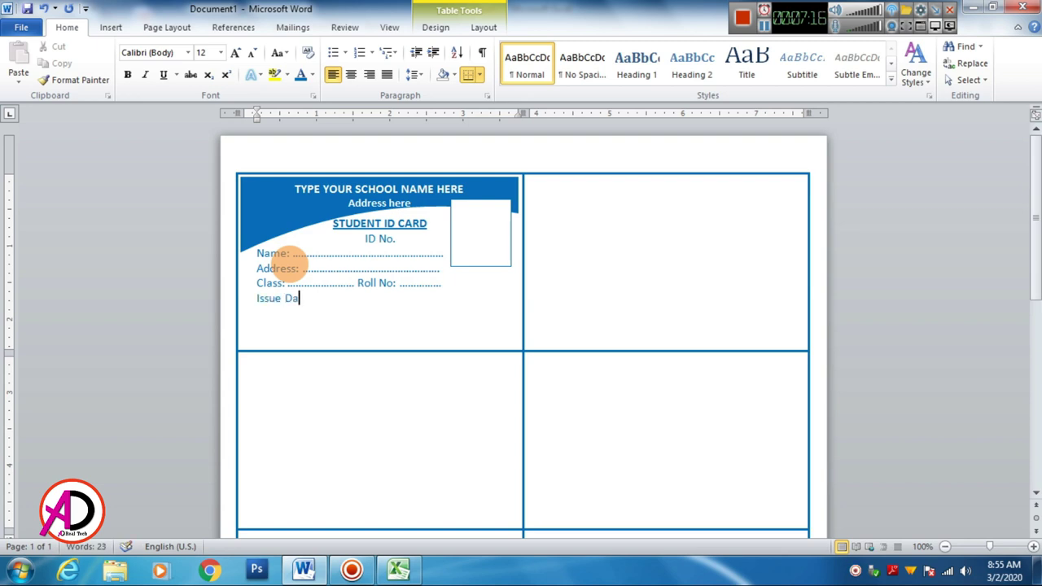
text(te: ............)
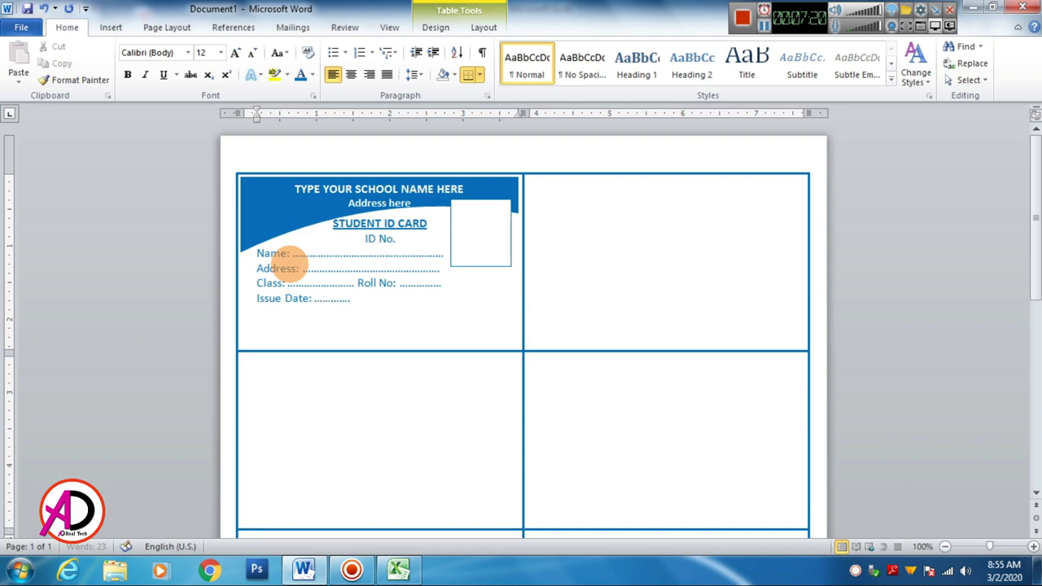
text(.............)
text( Val)
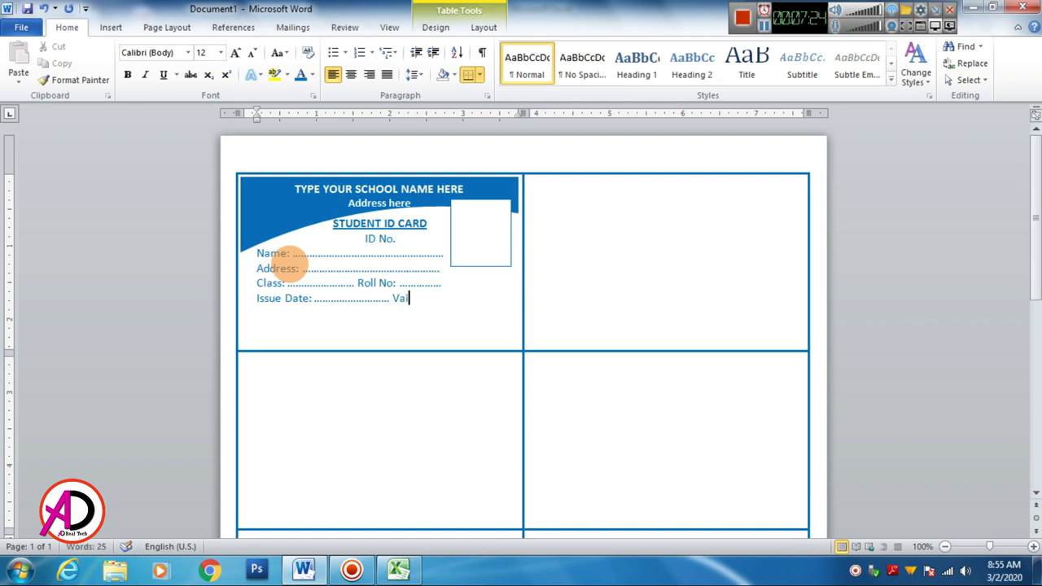
key(BackSpace)
text(e:)
text(......................)
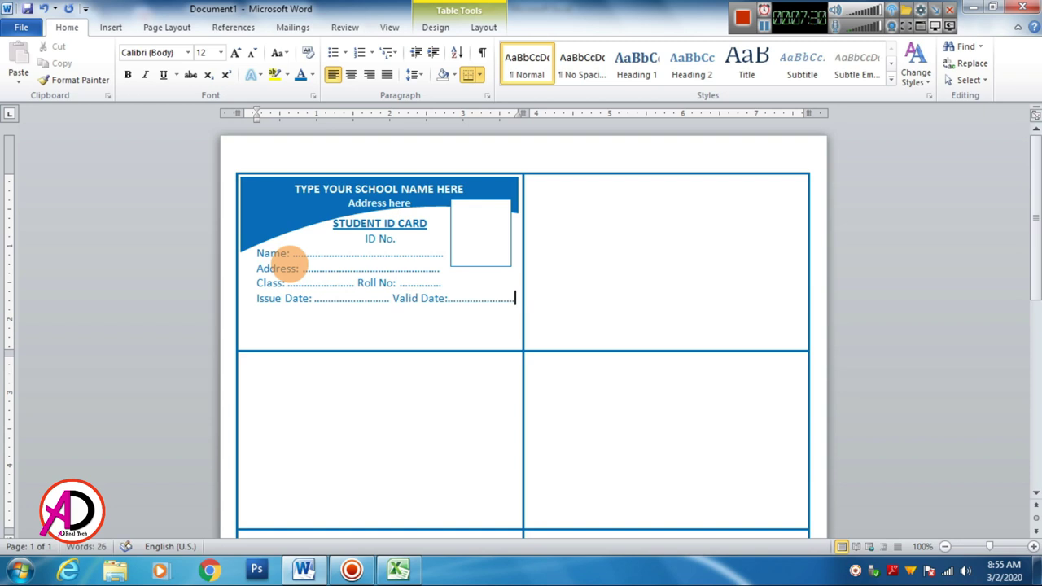
text(.)
key(BackSpace)
key(ctrl+Left)
key(ctrl+Left)
key(ctrl+Left)
key(BackSpace)
key(BackSpace)
key(BackSpace)
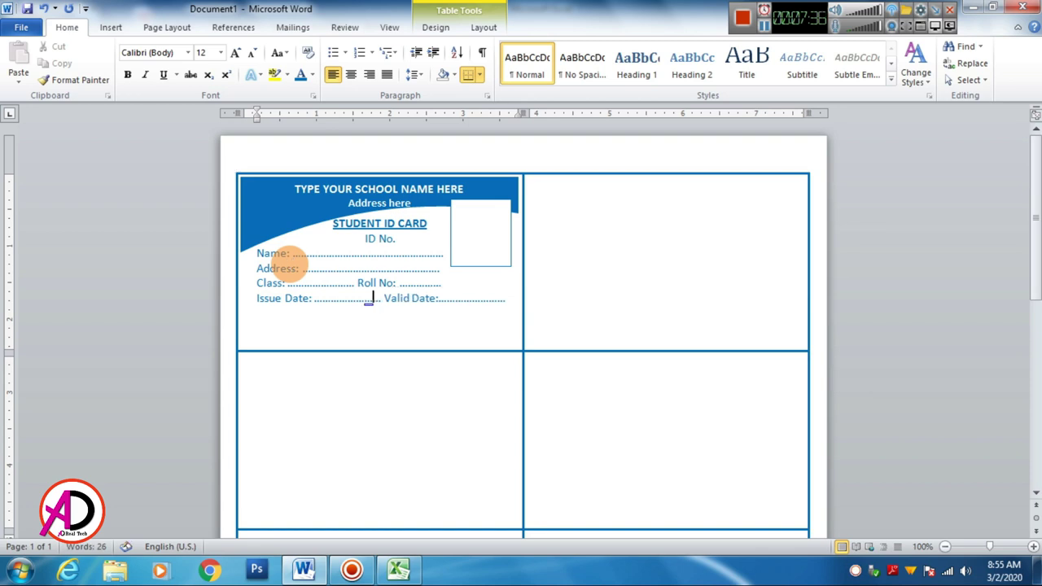
key(ctrl+Right)
key(ctrl+Right)
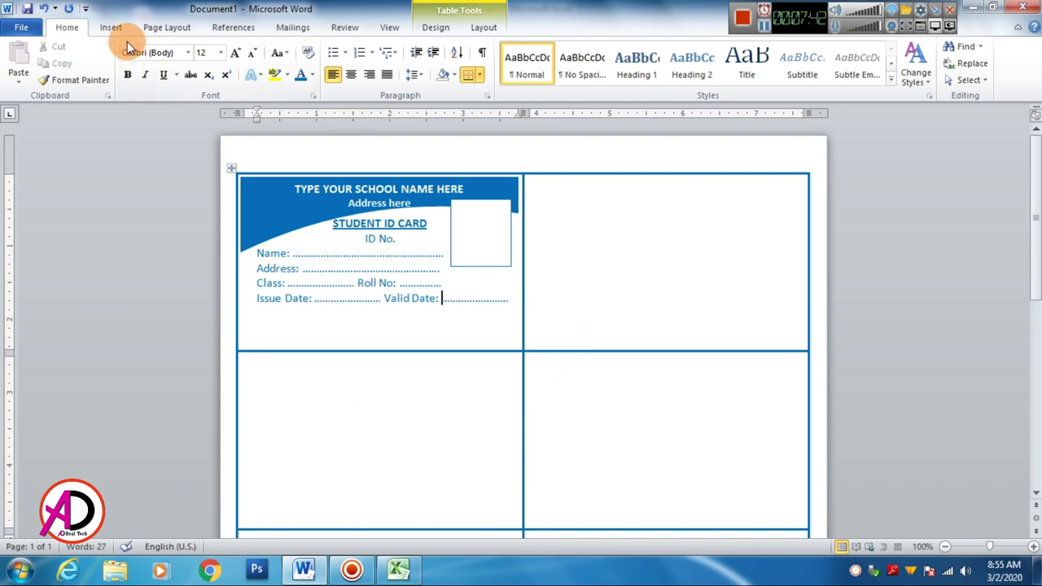
Draw a text box along the card's bottom reading 'Student sign' and 'Principle sign'.
click(111, 28)
click(225, 63)
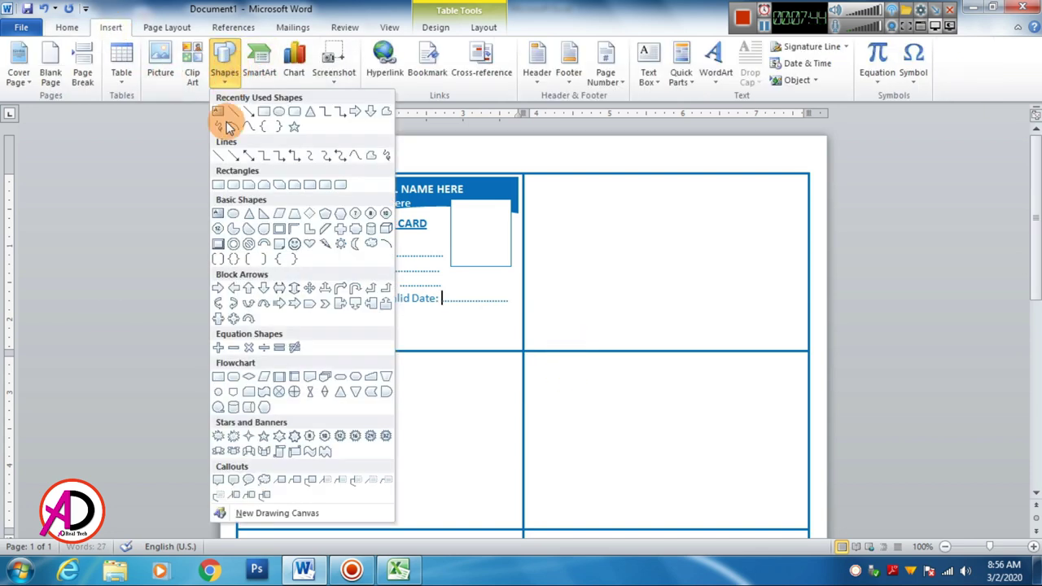
click(219, 112)
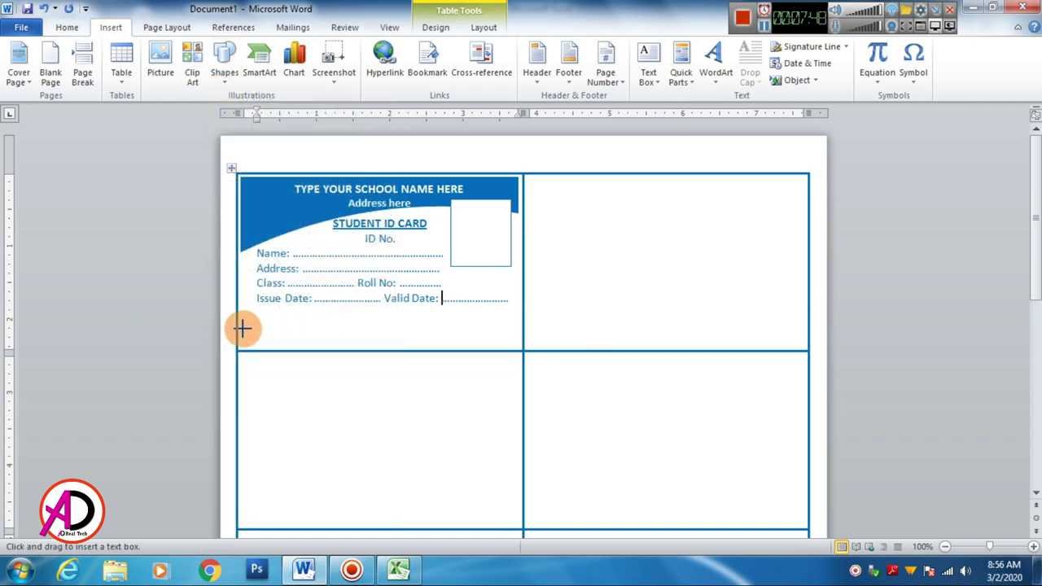
click(432, 193)
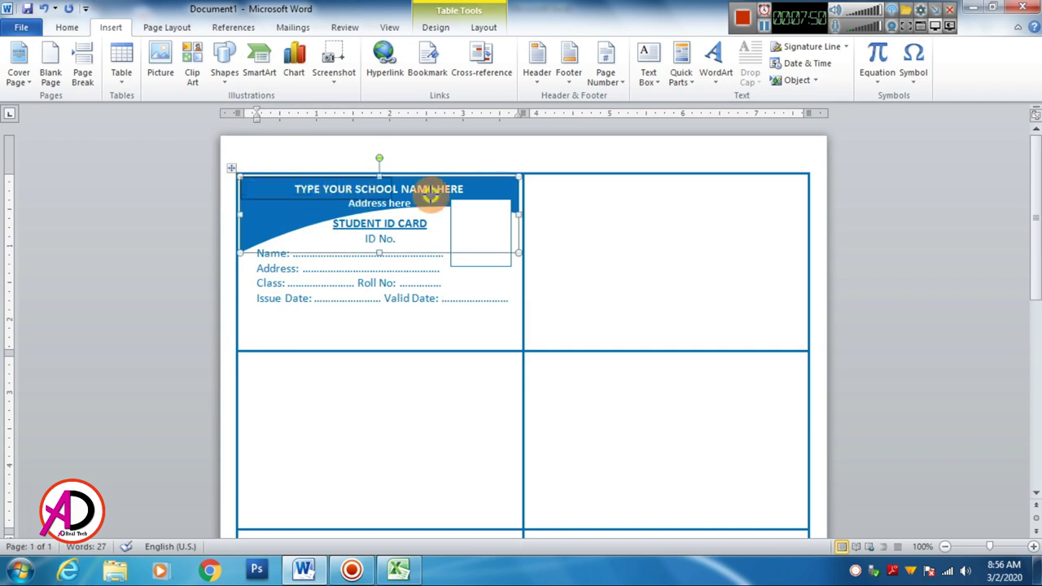
click(519, 199)
drag(420, 174, 423, 324)
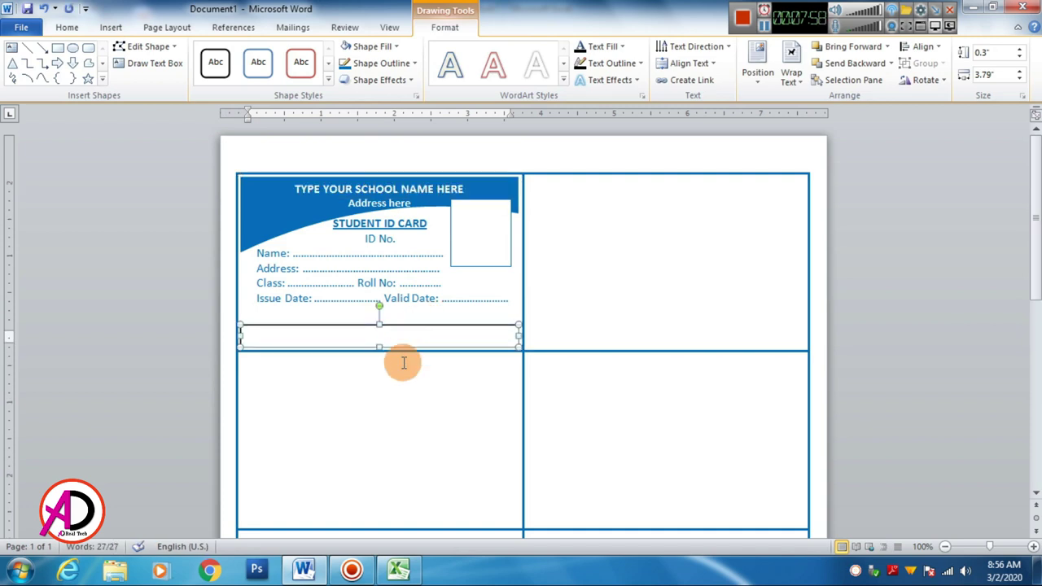
click(341, 337)
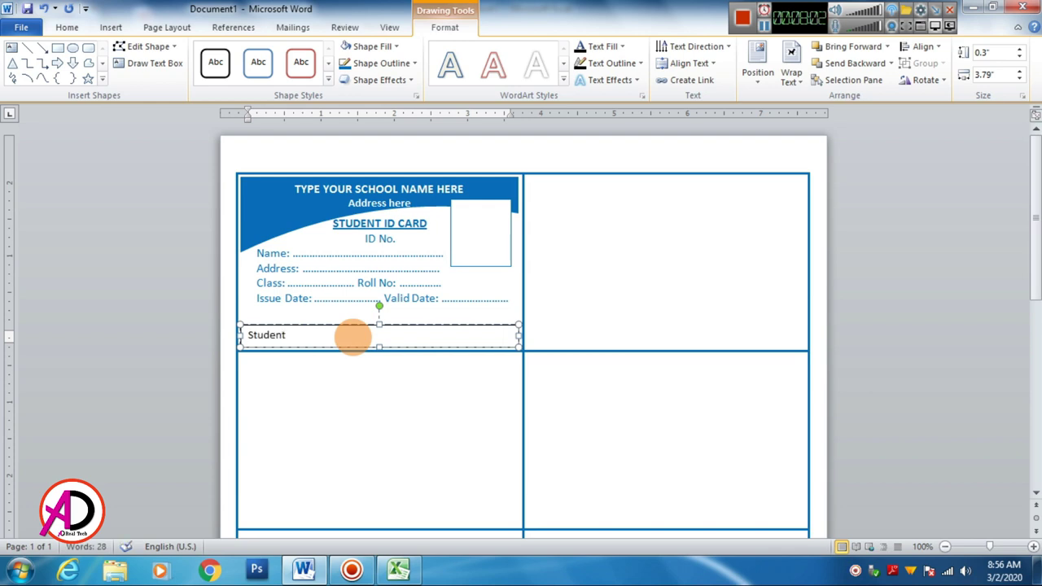
text(sign)
text(             Pri)
text(nci)
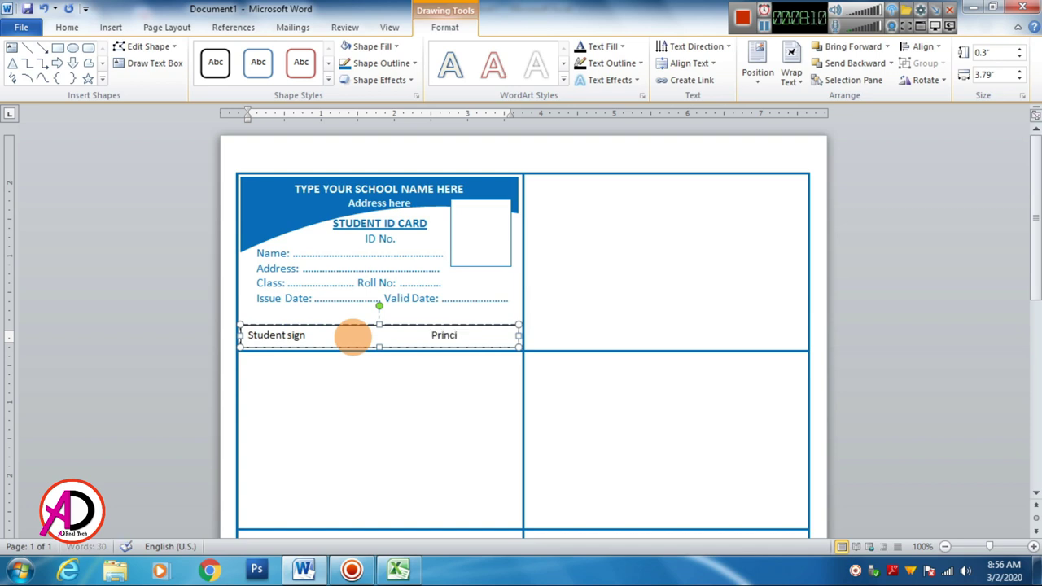
text(ple sign)
click(346, 325)
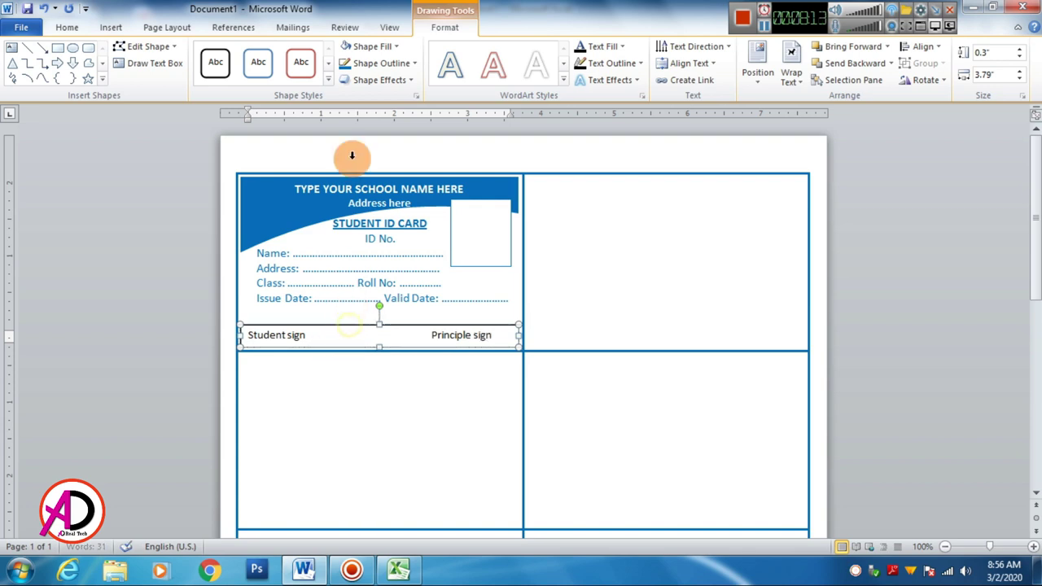
Give the signature text box a blue fill, no outline, and bold white text.
click(375, 49)
click(436, 158)
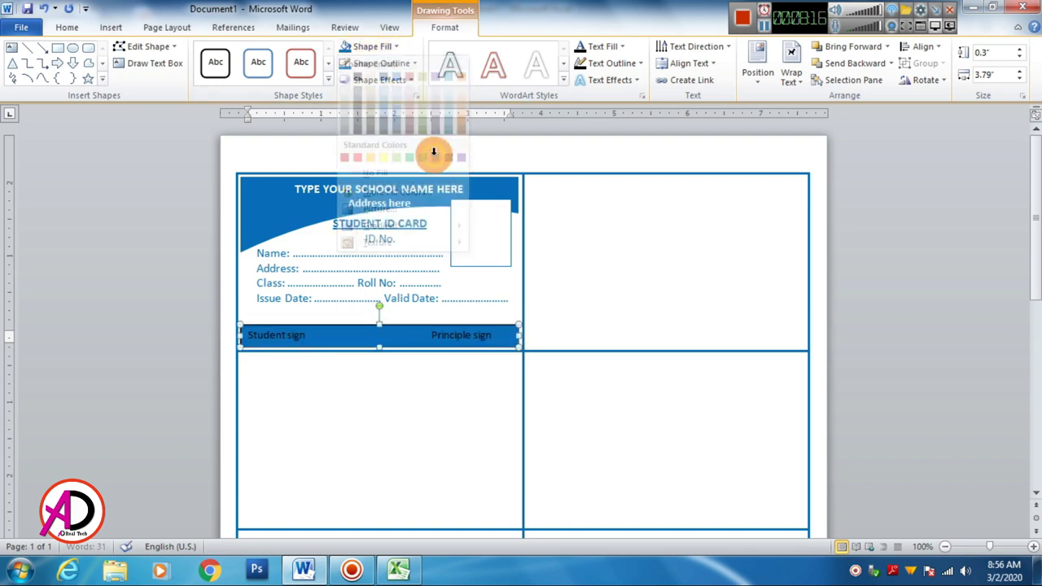
click(381, 63)
click(379, 188)
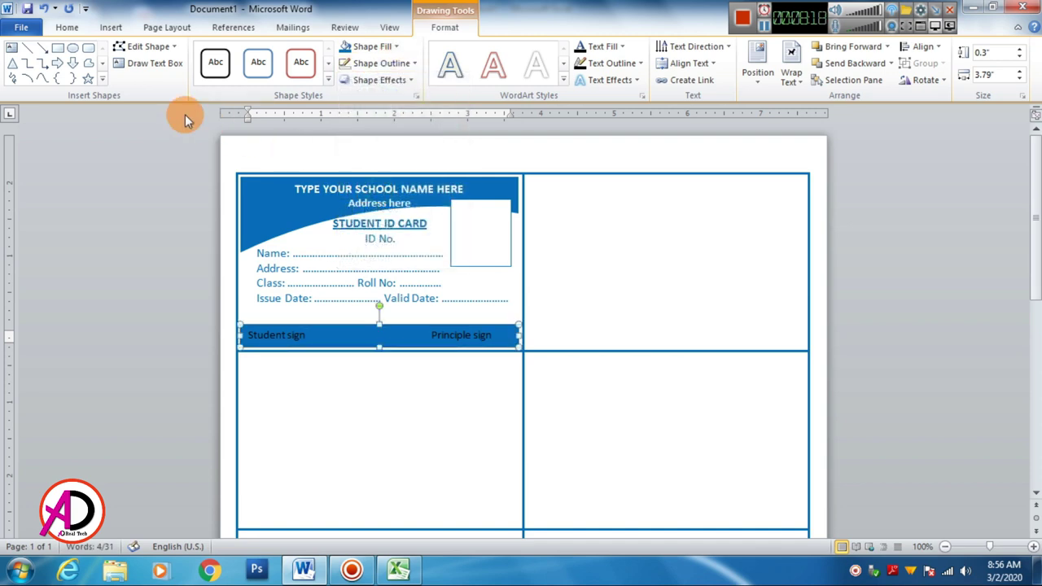
click(67, 27)
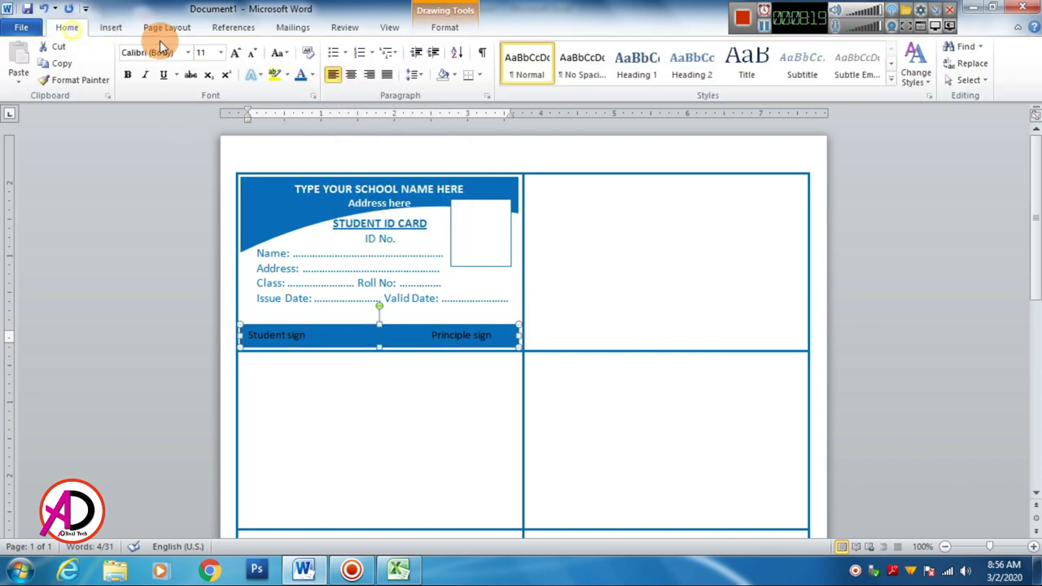
click(312, 74)
click(300, 123)
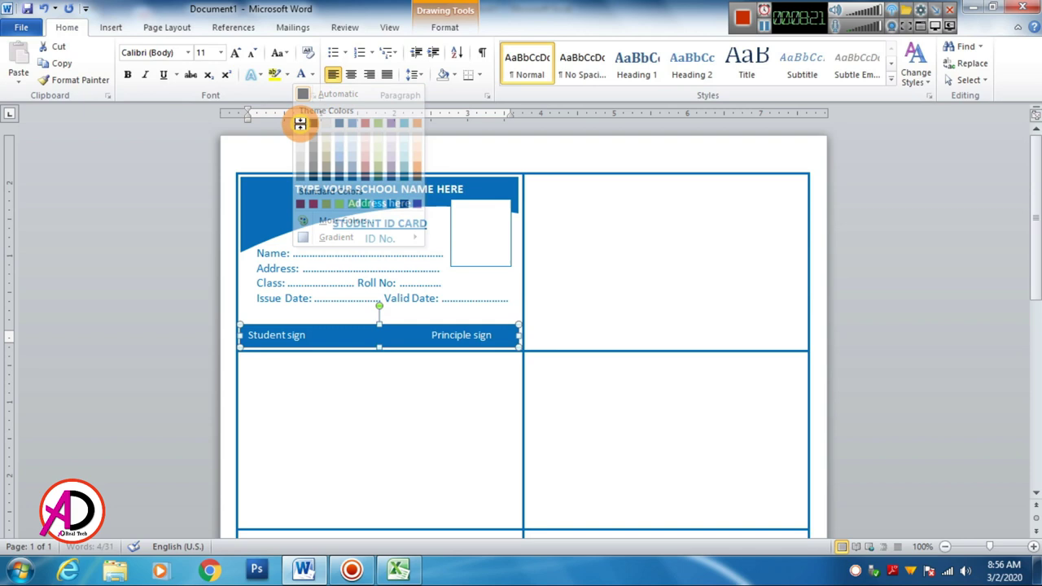
click(126, 74)
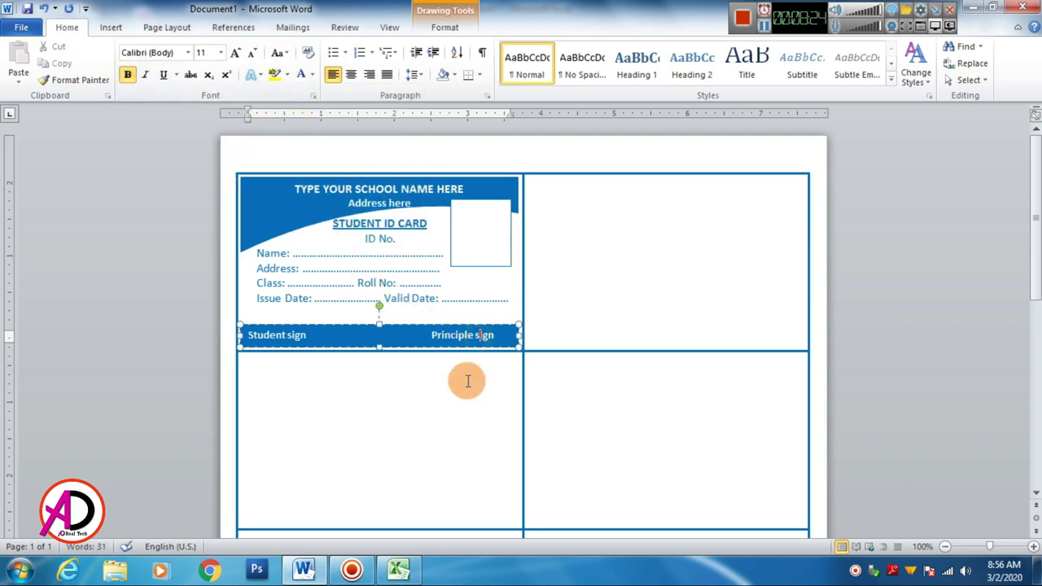
Place the insertion point right after ID No. on the first card.
click(543, 308)
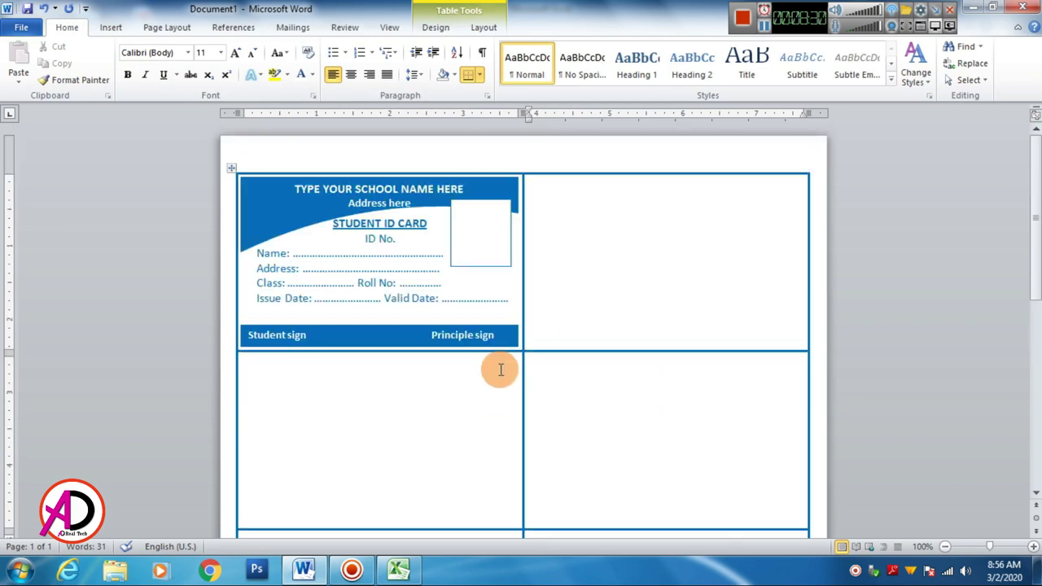
click(401, 242)
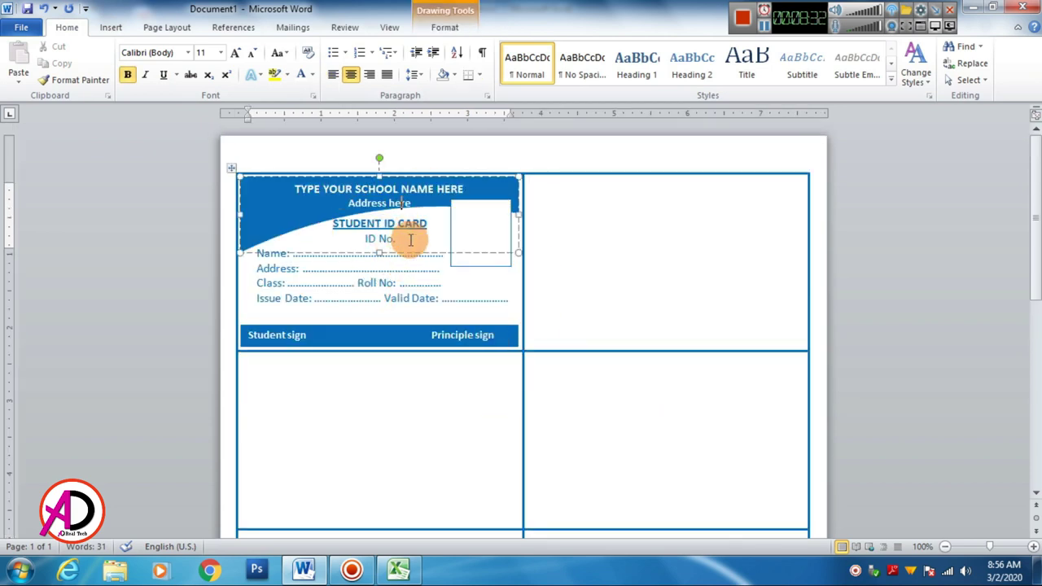
click(389, 242)
click(378, 257)
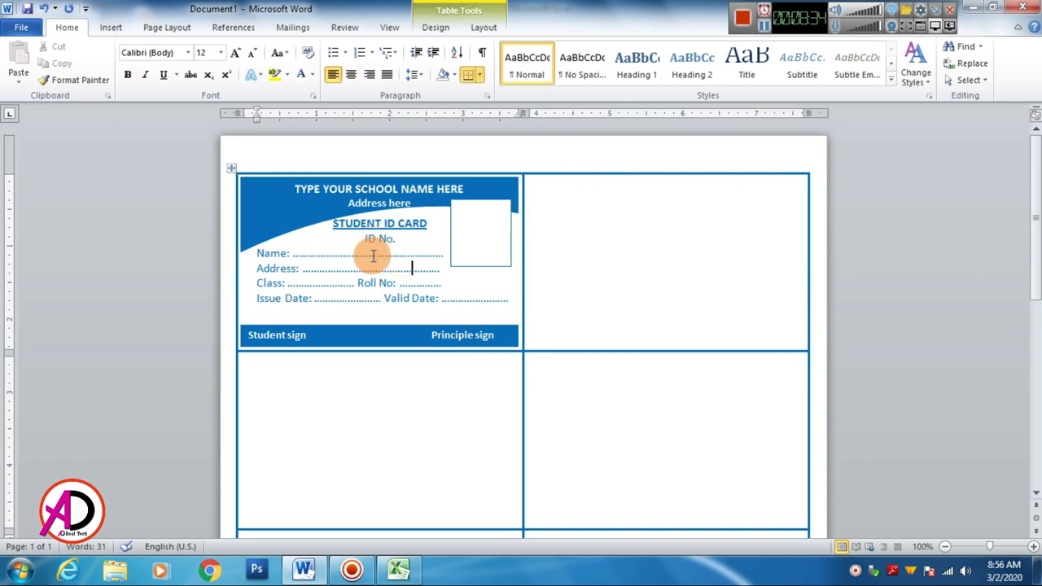
click(425, 240)
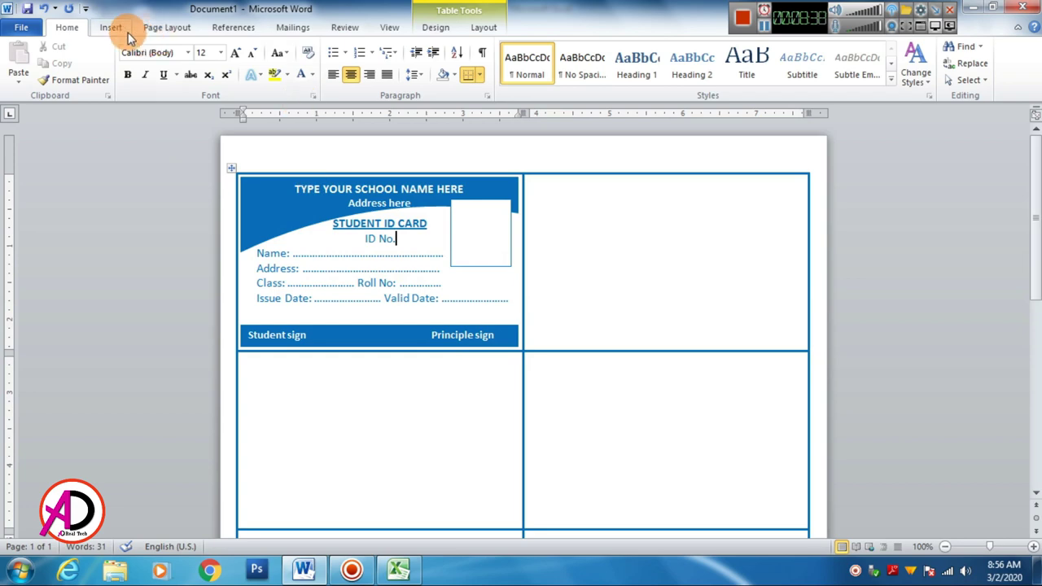
Start a Labels mail merge, dismiss Label Options, open Select Recipients, then switch to Excel.
click(293, 27)
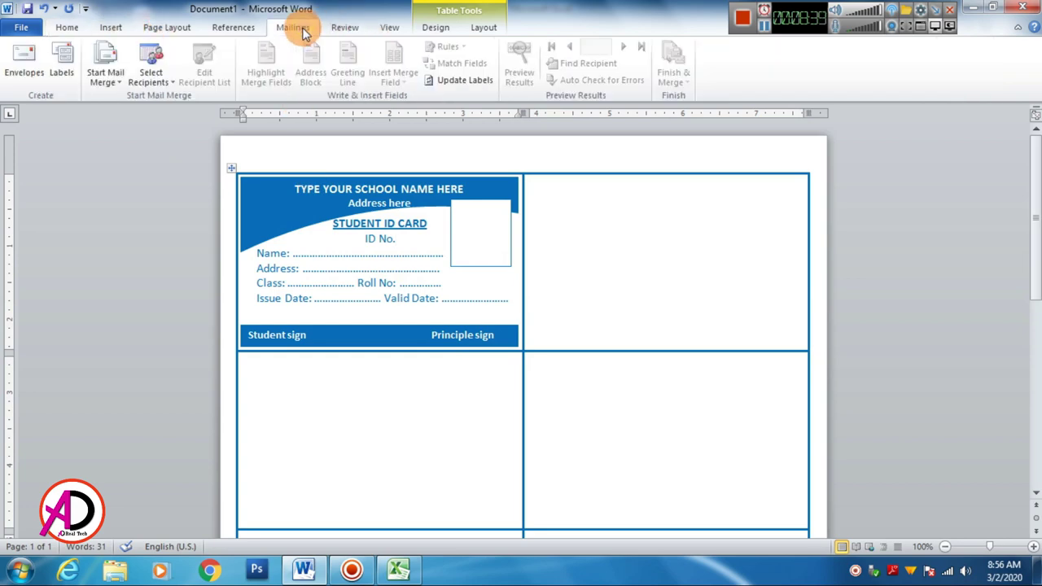
click(106, 74)
click(123, 149)
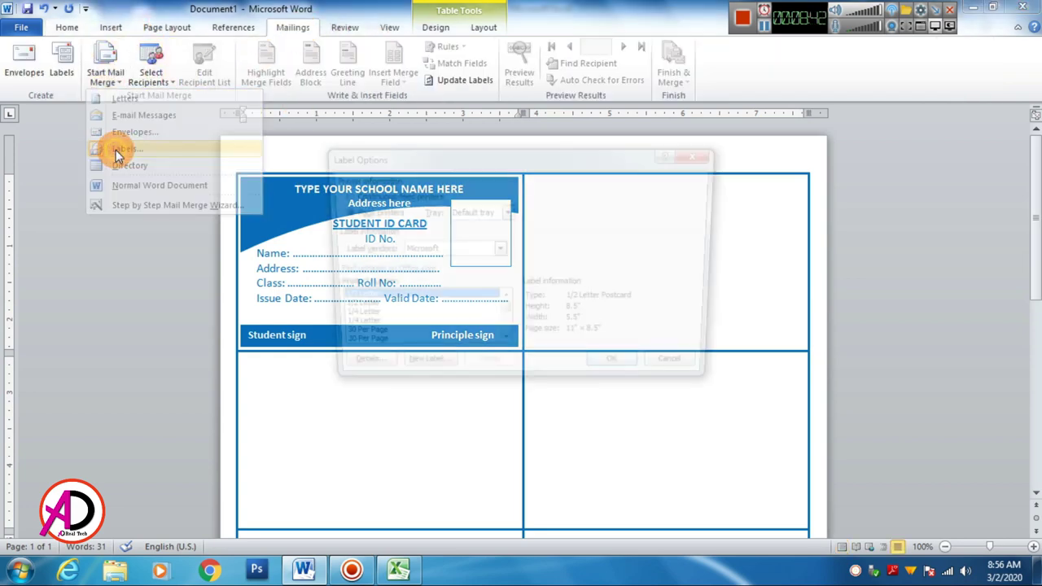
click(684, 372)
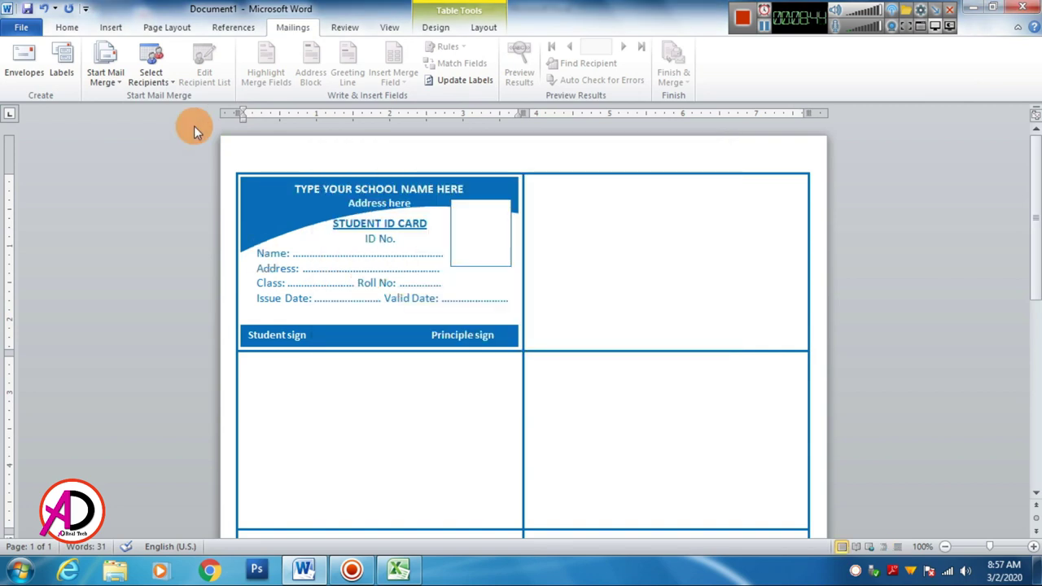
click(162, 80)
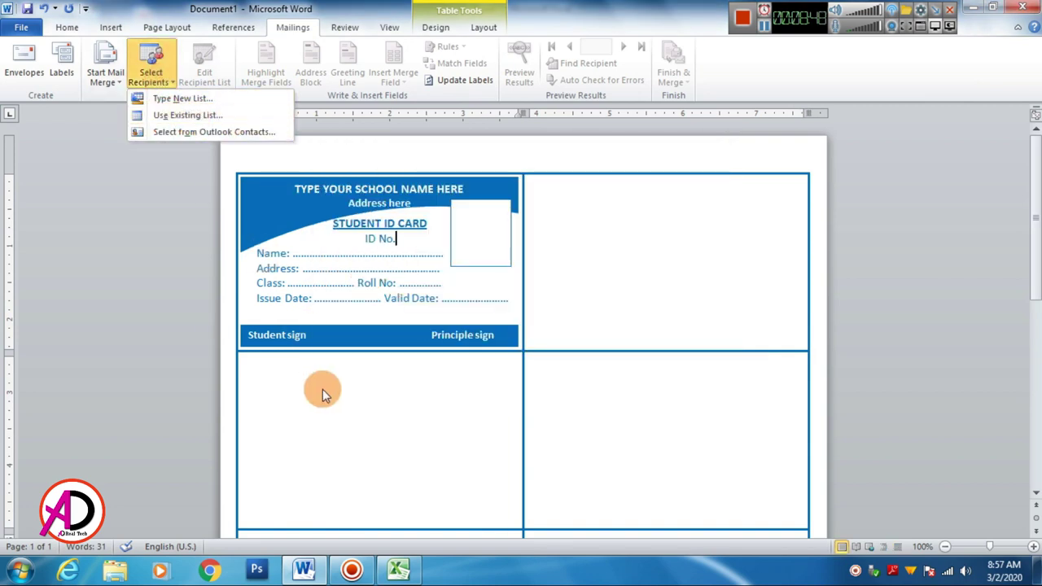
click(398, 569)
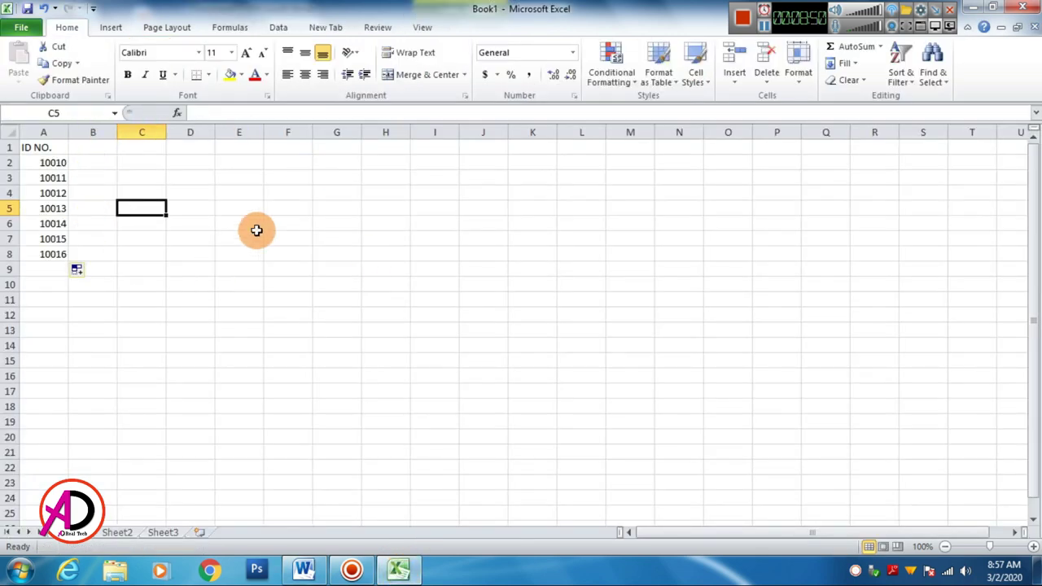
Save the Excel ID list to the Desktop as 'Id No'.
click(24, 27)
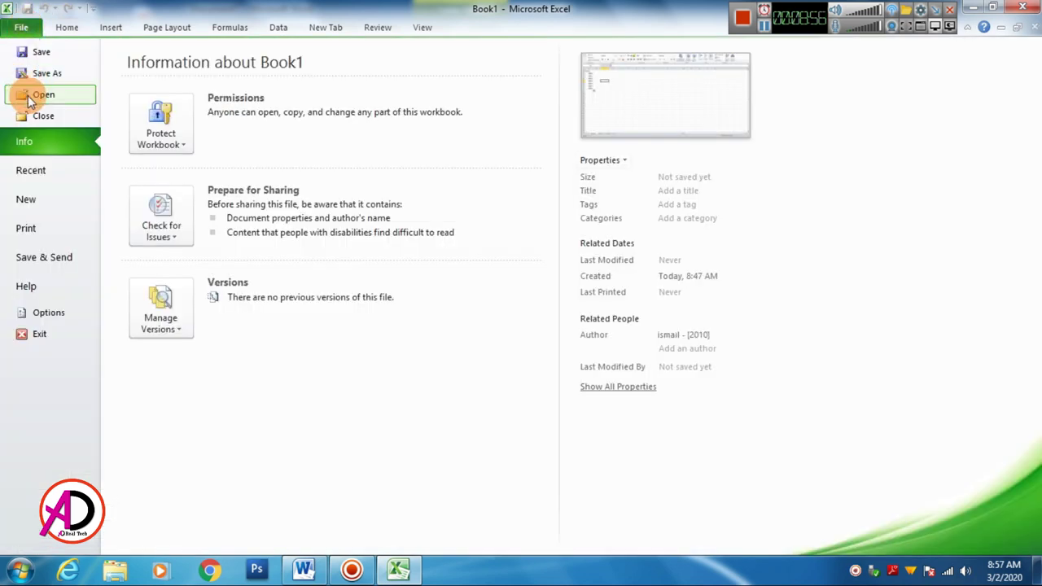
click(47, 74)
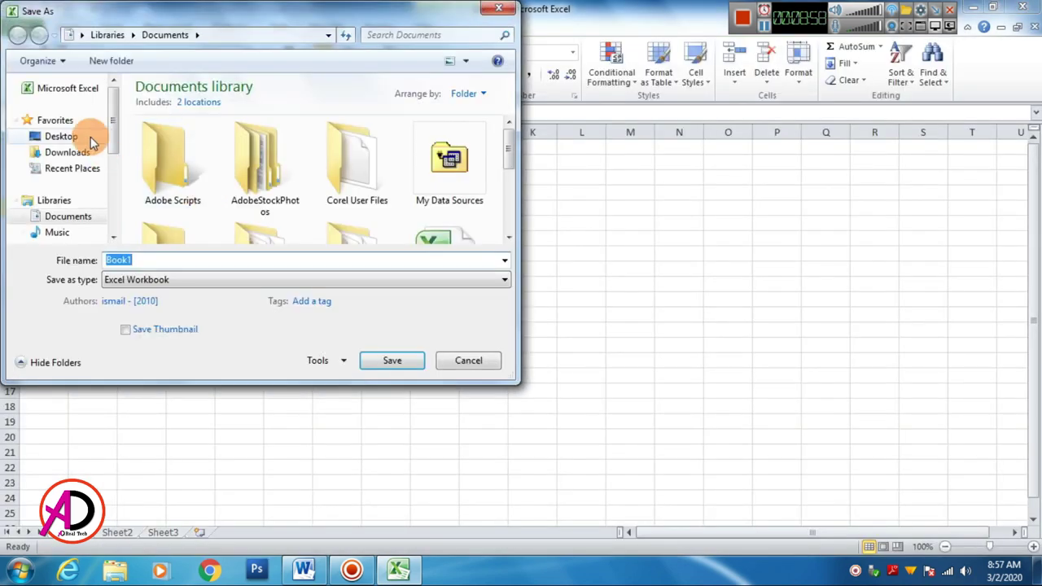
click(73, 140)
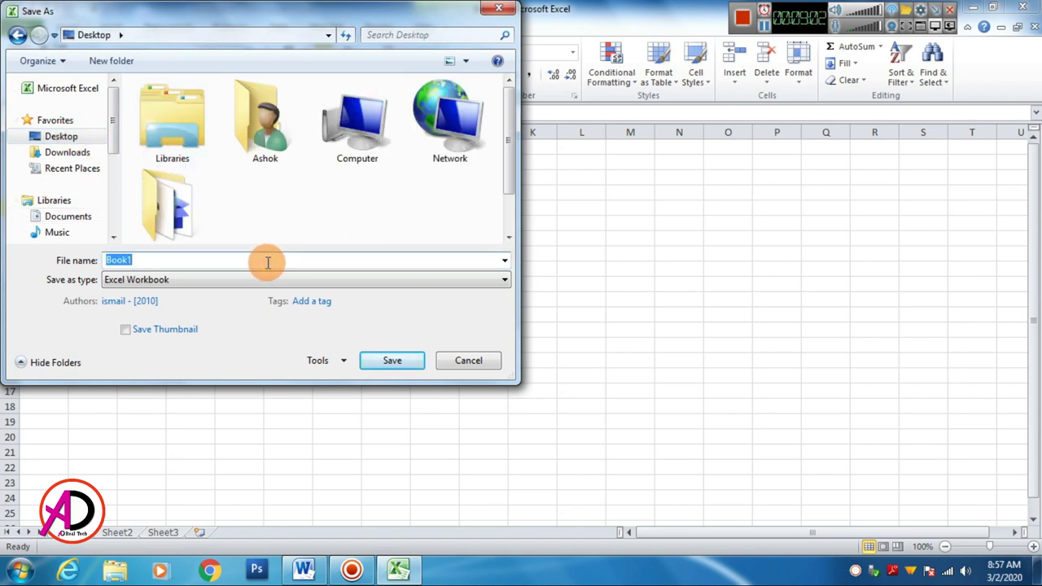
key(BackSpace)
text(Id No)
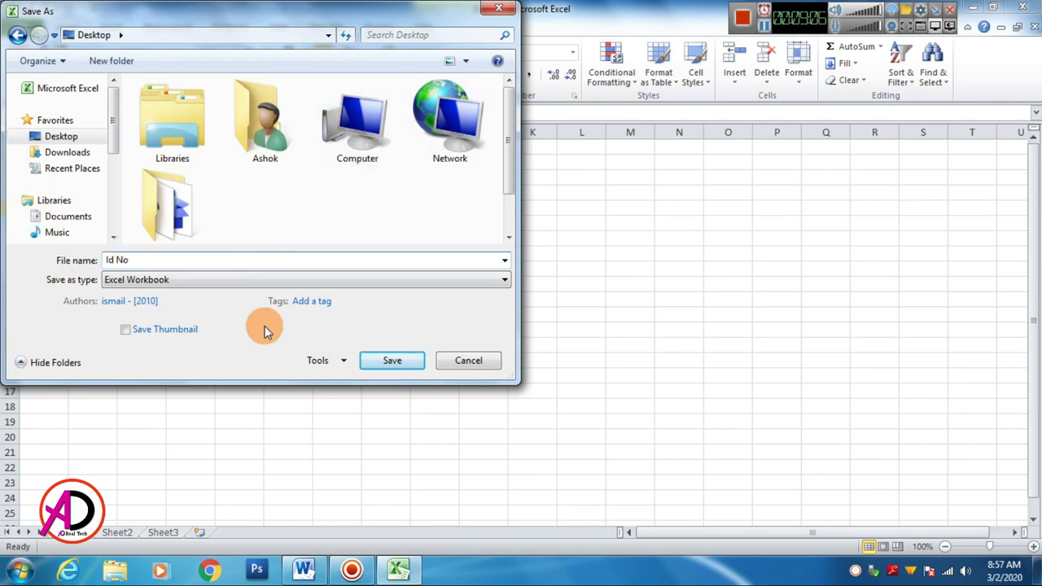
click(394, 360)
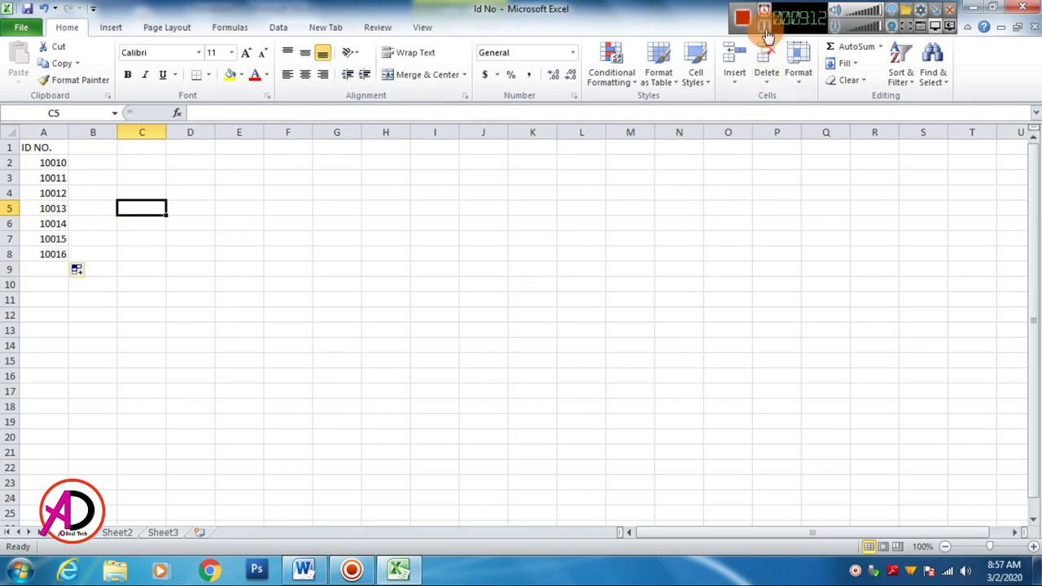
Use the Desktop 'Id No' workbook's Sheet1$ as the mail merge recipient list.
click(303, 569)
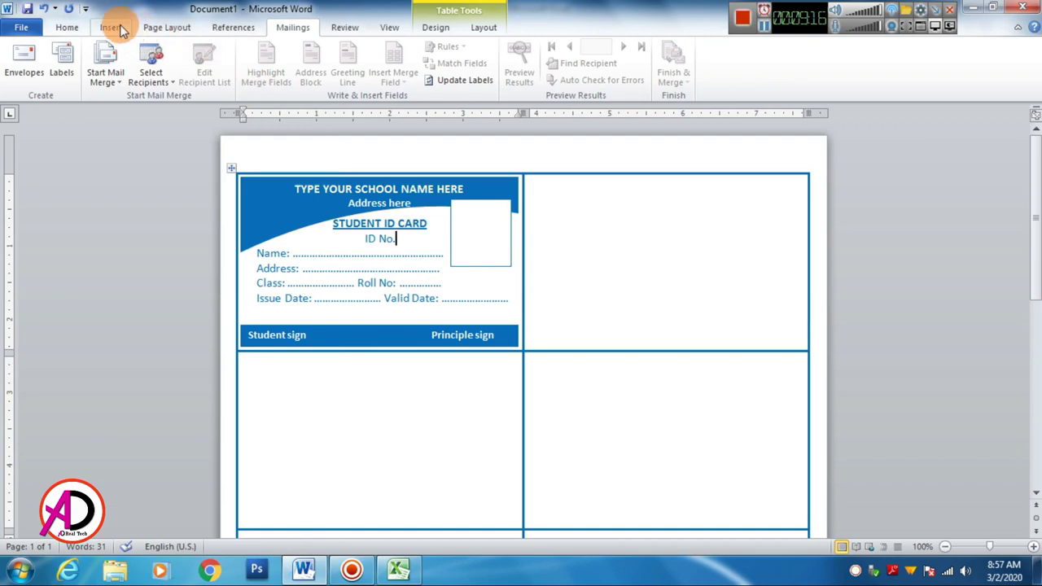
click(151, 77)
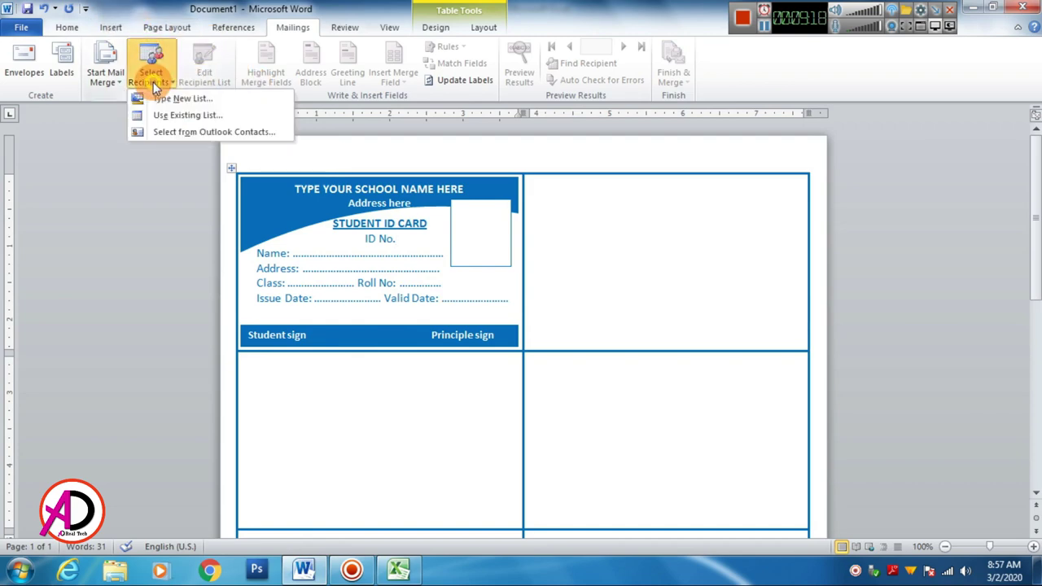
click(175, 114)
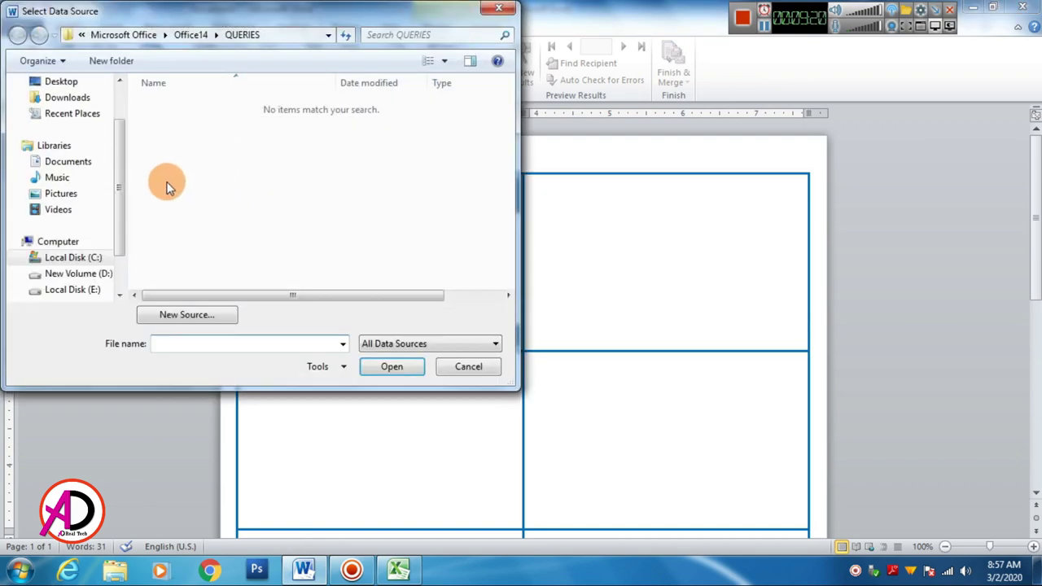
click(65, 136)
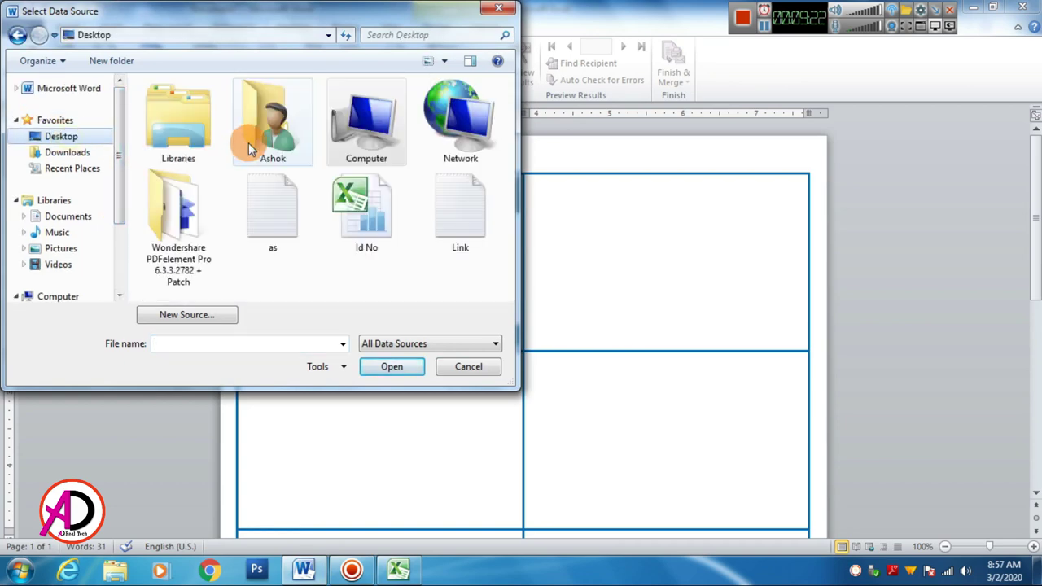
click(373, 227)
click(391, 366)
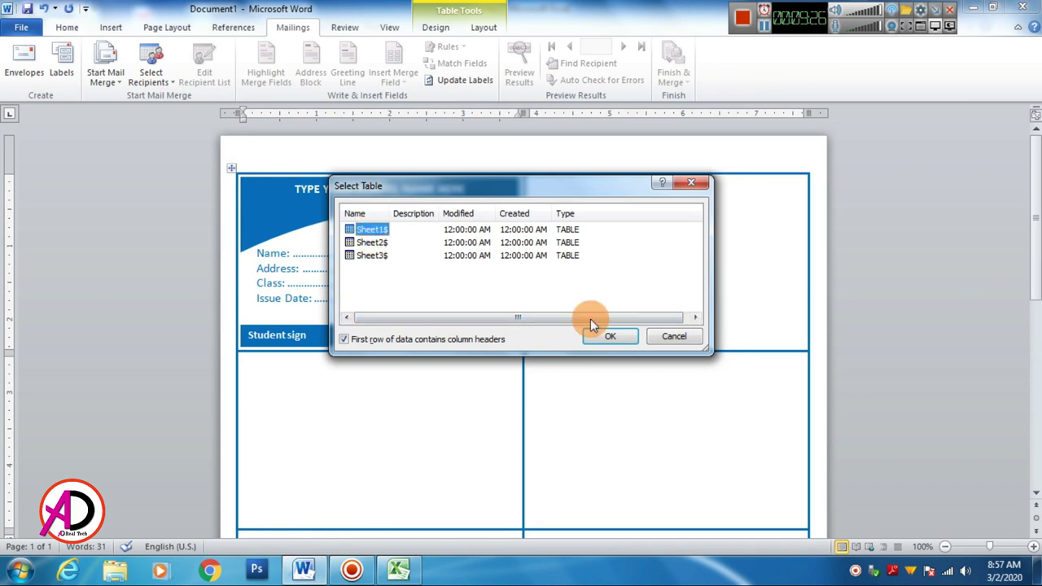
click(615, 338)
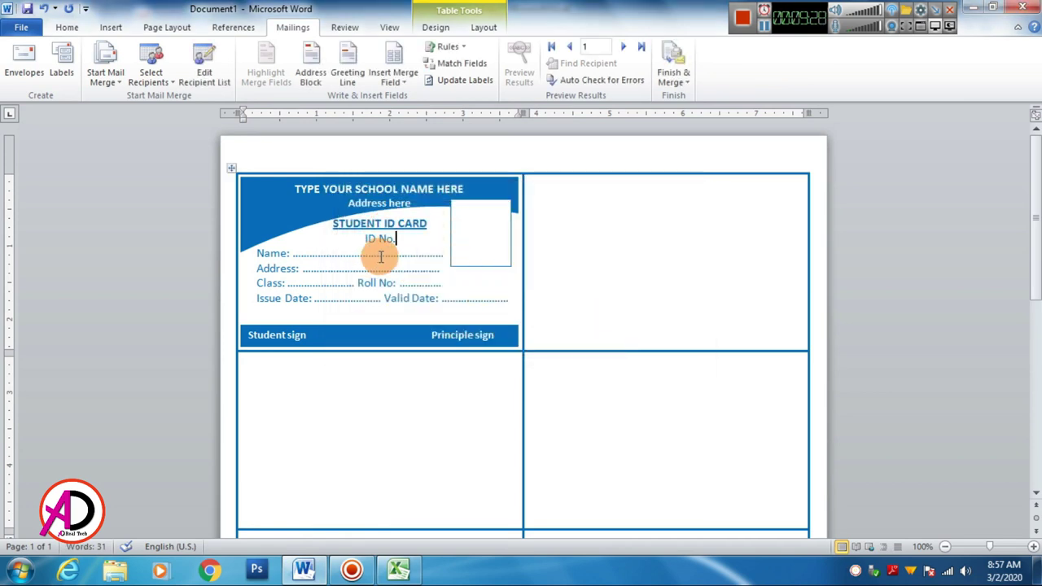
Insert the ID_NO merge field right after 'ID No.' on the first card.
click(397, 239)
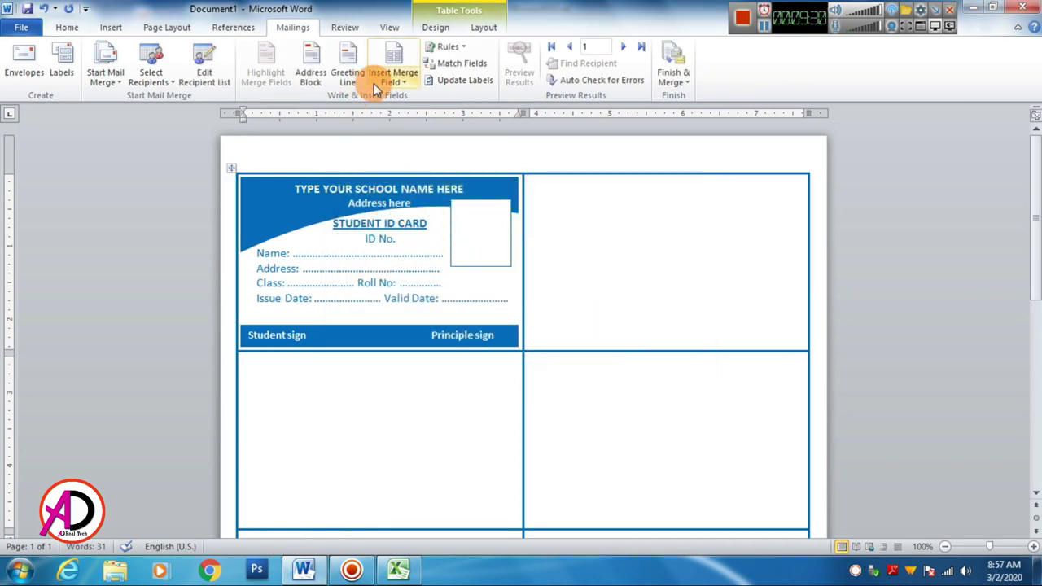
click(404, 85)
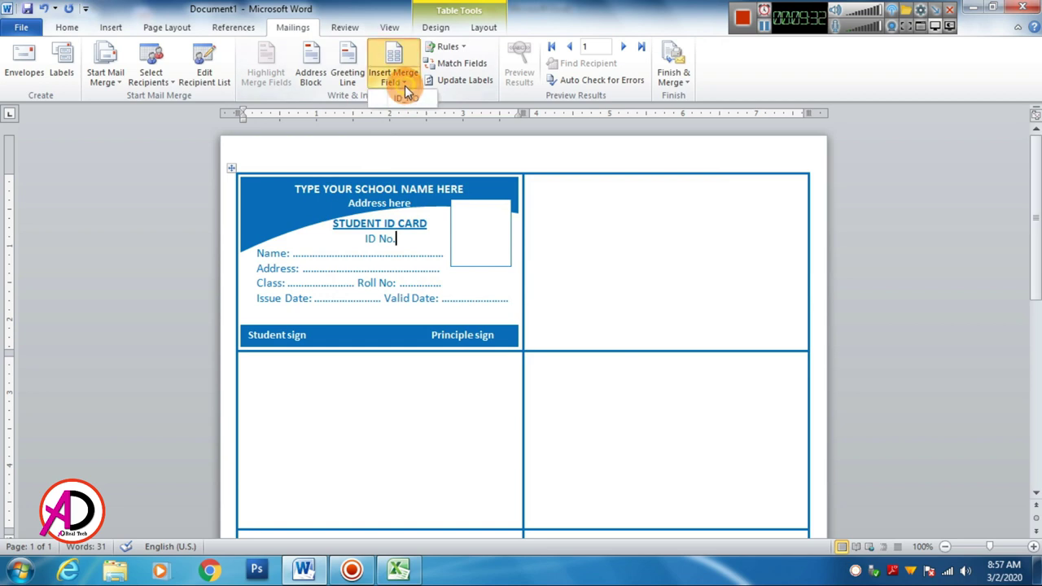
click(406, 99)
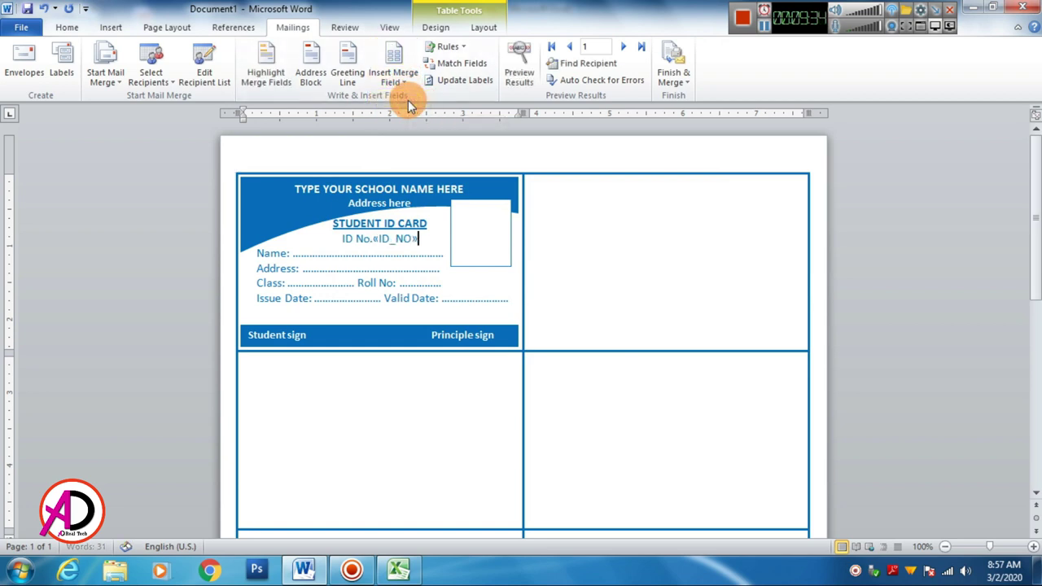
Update the labels so the card design repeats in every table cell.
click(458, 79)
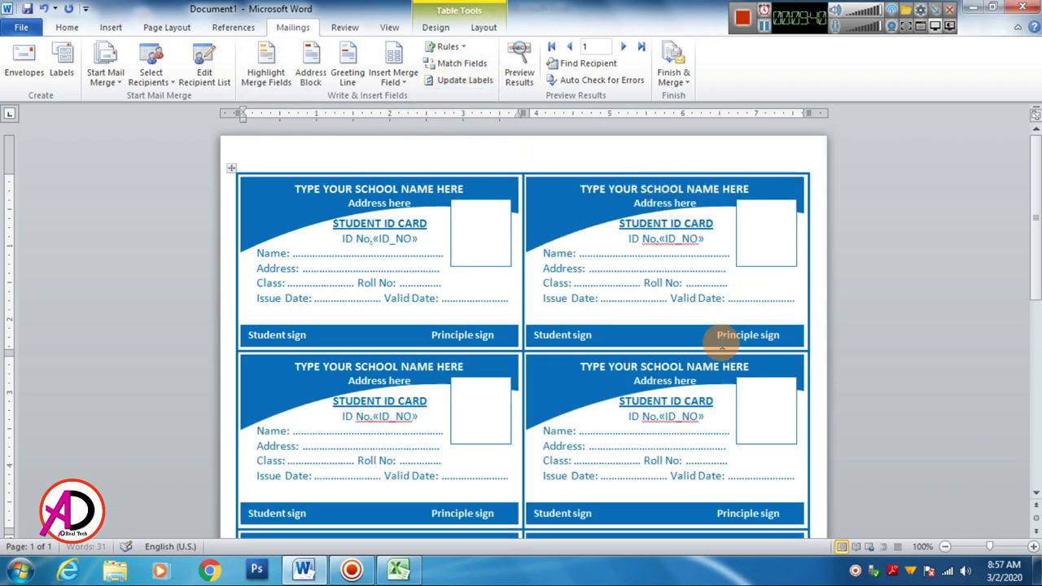
scroll(561, 374, down, 1)
scroll(561, 375, up, 1)
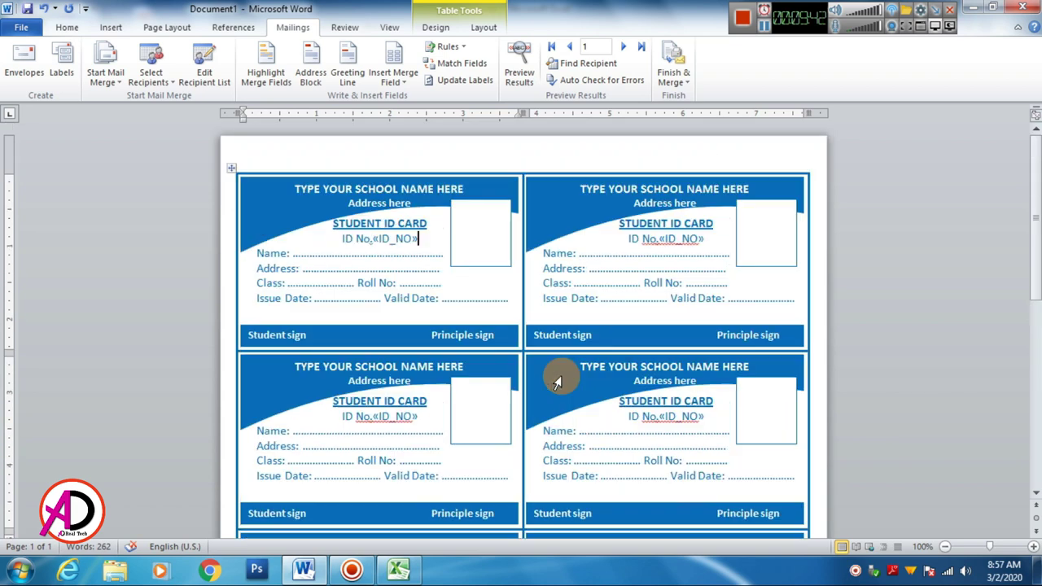
Merge all records into a new Labels1 document and check cards numbered 10010, 10011, 10012 onward.
click(681, 88)
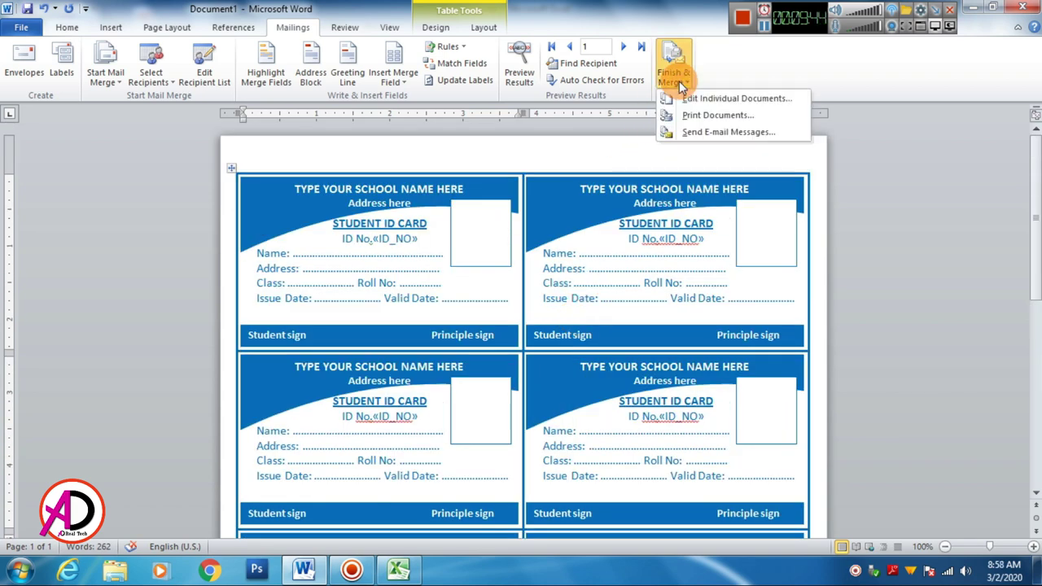
click(671, 101)
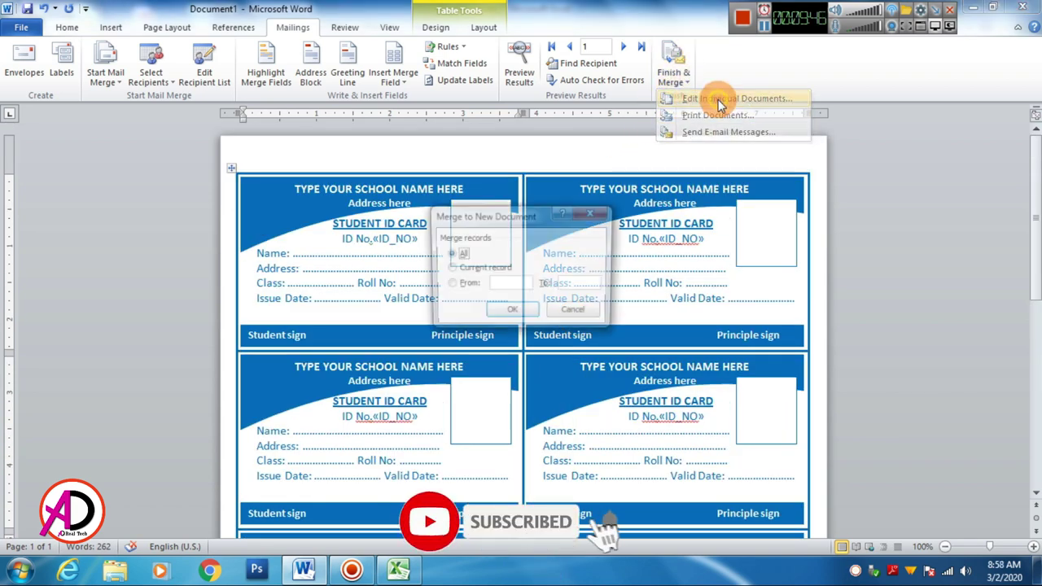
click(501, 308)
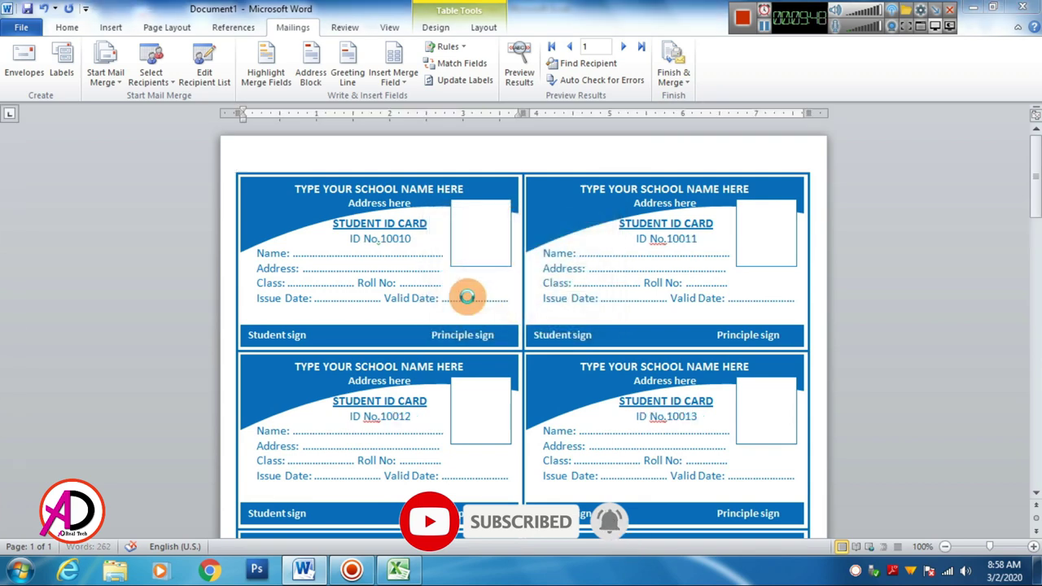
scroll(573, 358, down, 3)
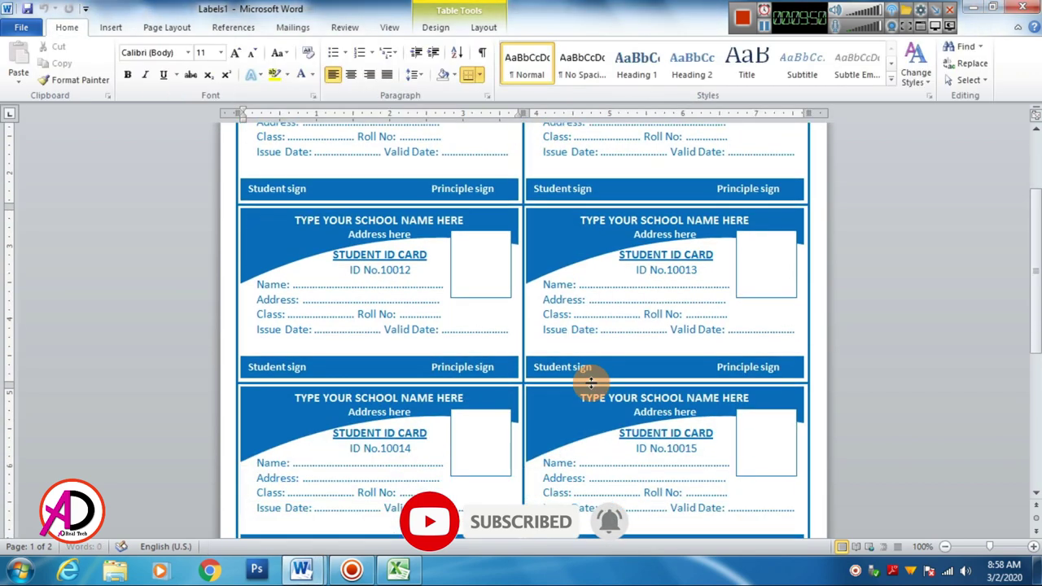
scroll(586, 382, down, 6)
scroll(594, 386, up, 7)
scroll(596, 391, up, 2)
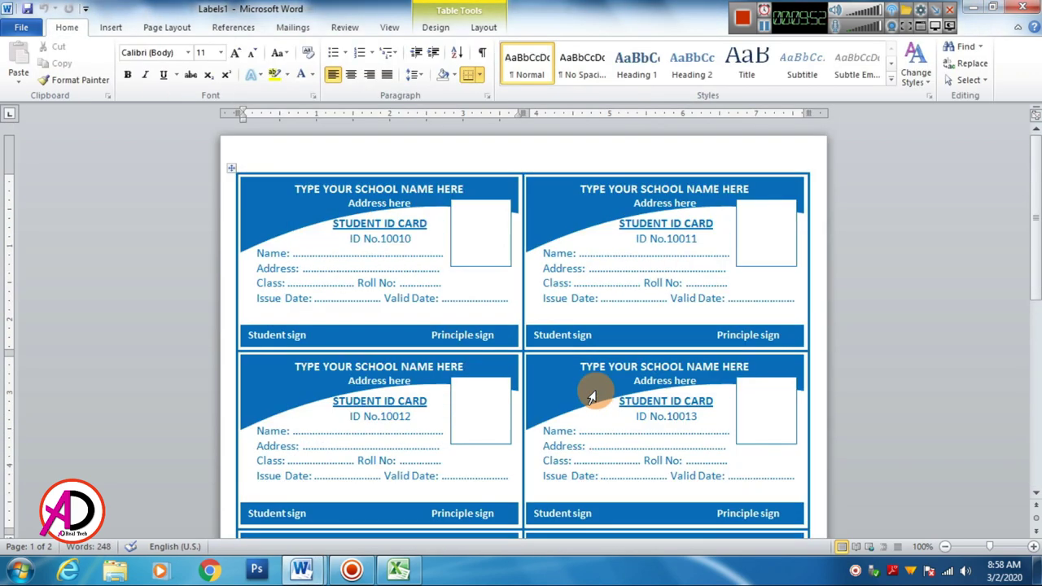
scroll(594, 391, down, 4)
scroll(594, 391, down, 5)
scroll(591, 398, up, 5)
scroll(589, 402, up, 4)
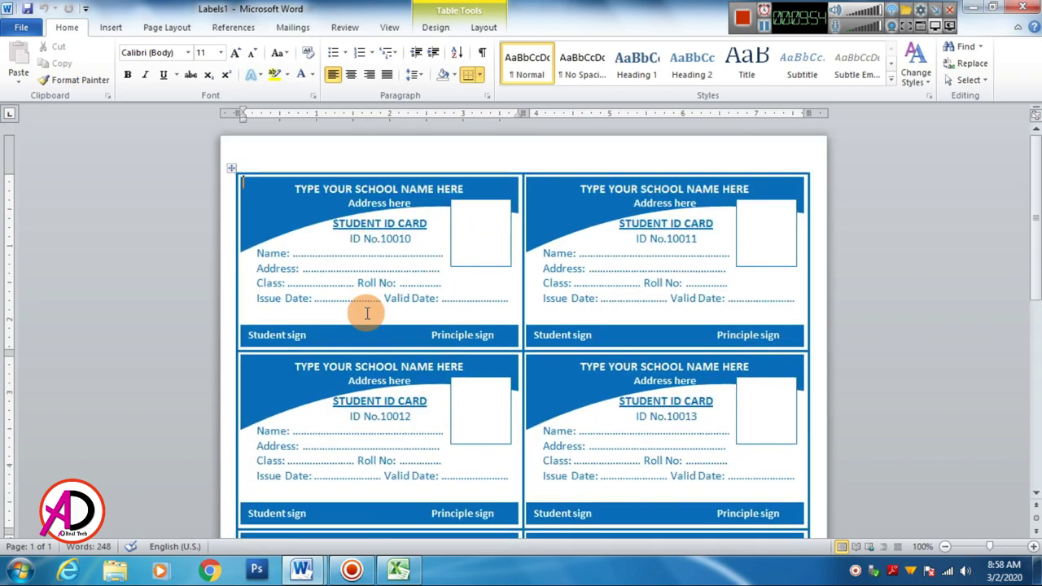
scroll(570, 358, down, 4)
scroll(488, 362, up, 4)
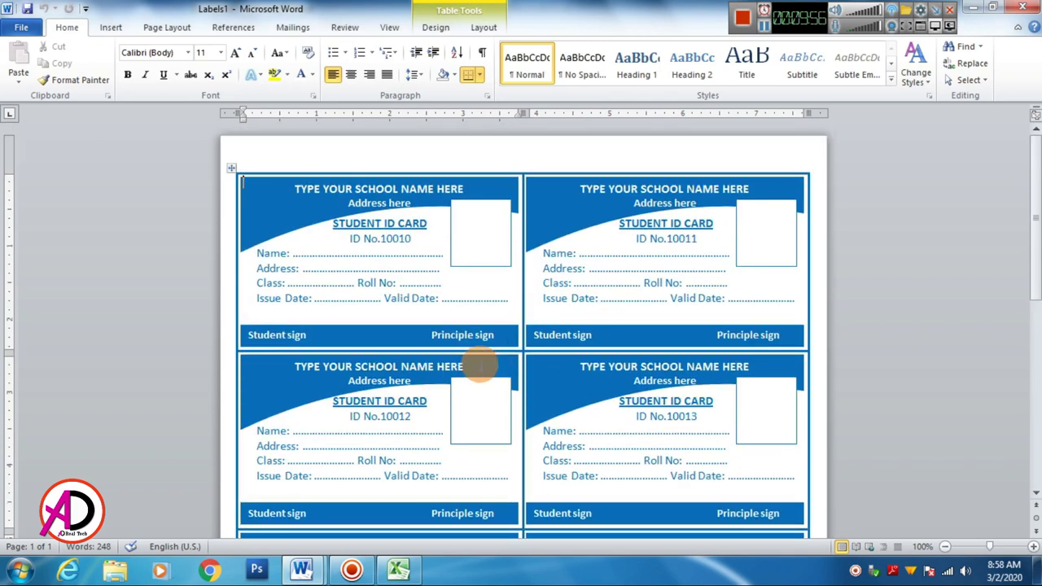
scroll(570, 366, down, 4)
scroll(602, 390, down, 4)
scroll(529, 407, up, 4)
scroll(477, 402, up, 4)
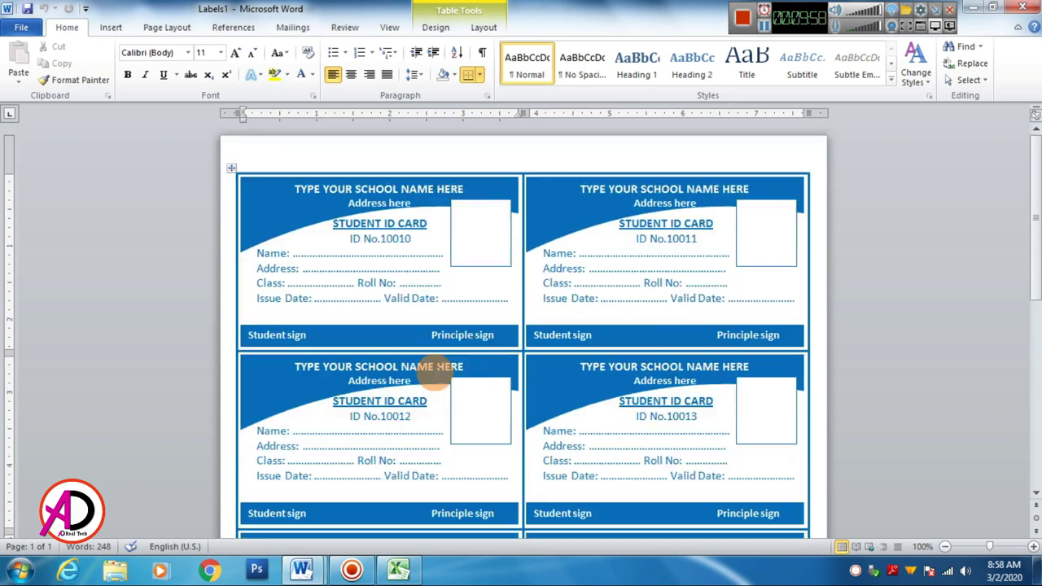
Save the merged cards to the Desktop as Word Document 'STUDENT ID CARD'.
click(21, 28)
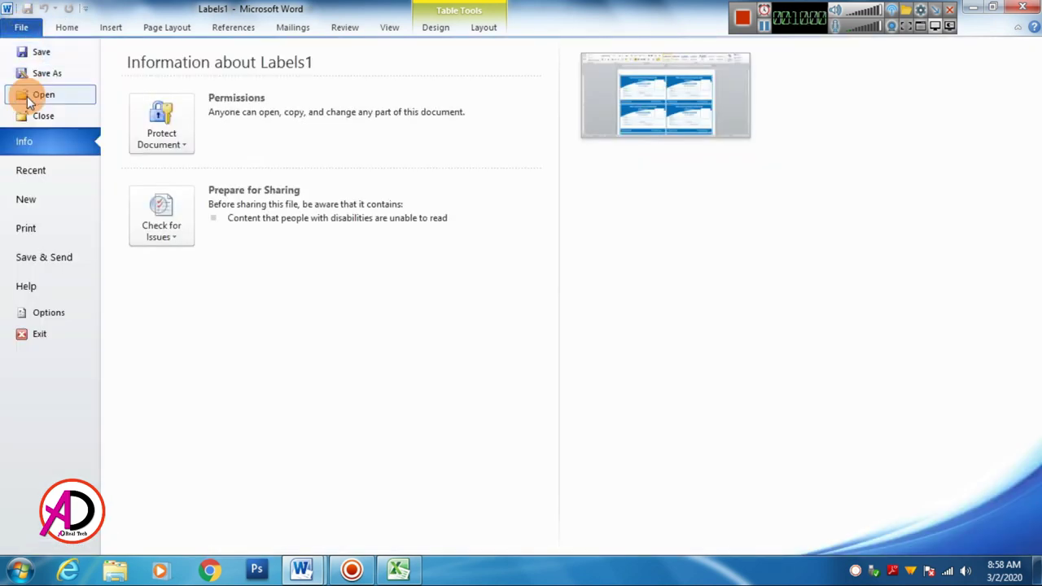
click(47, 73)
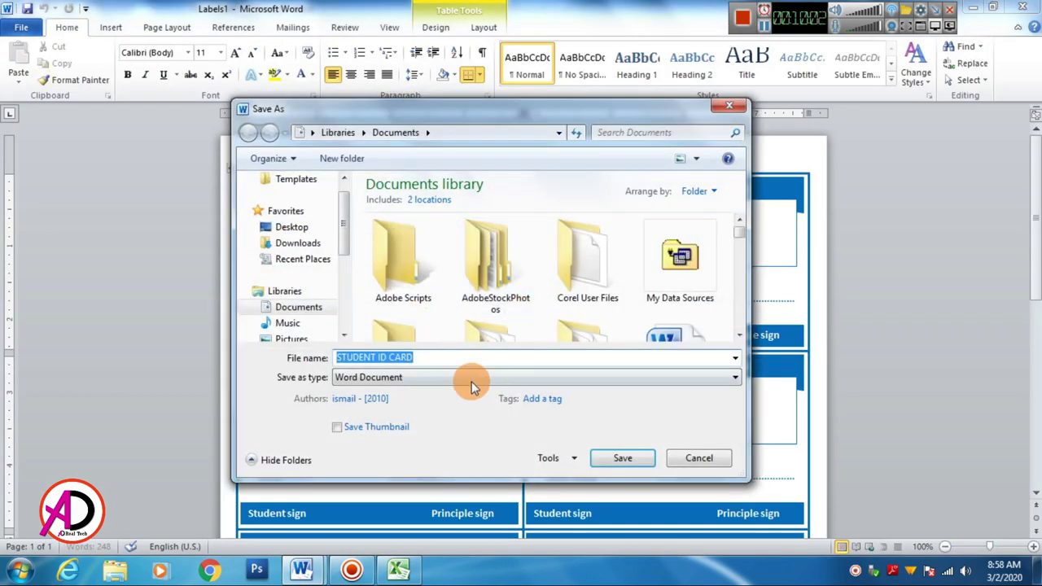
click(401, 383)
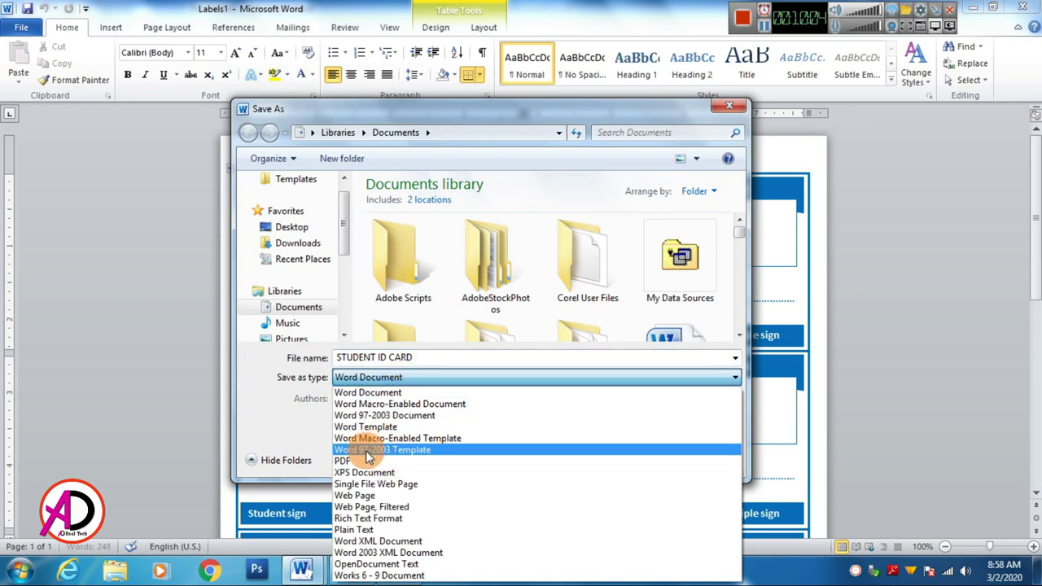
click(465, 393)
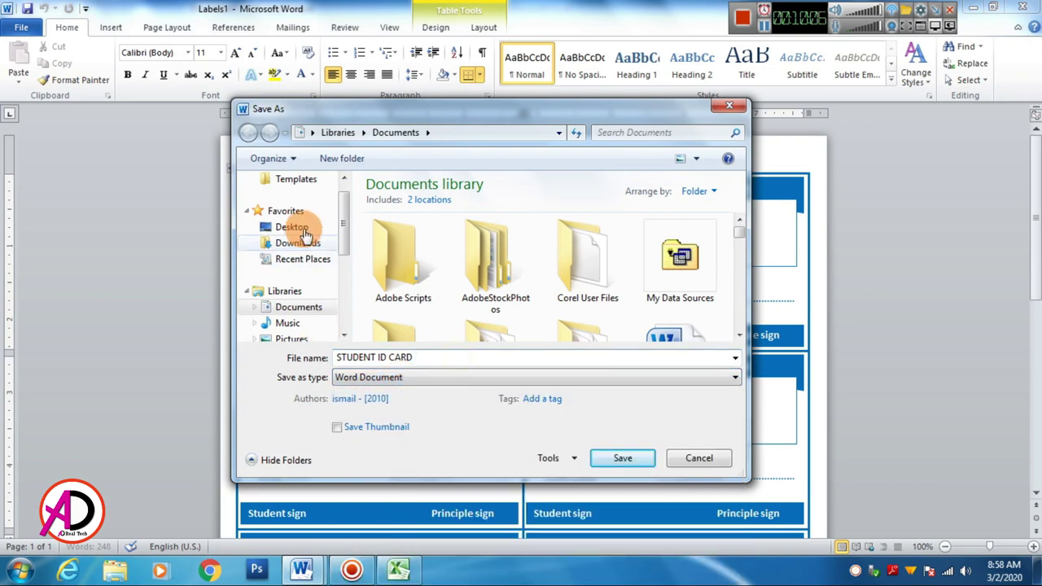
click(291, 227)
click(620, 459)
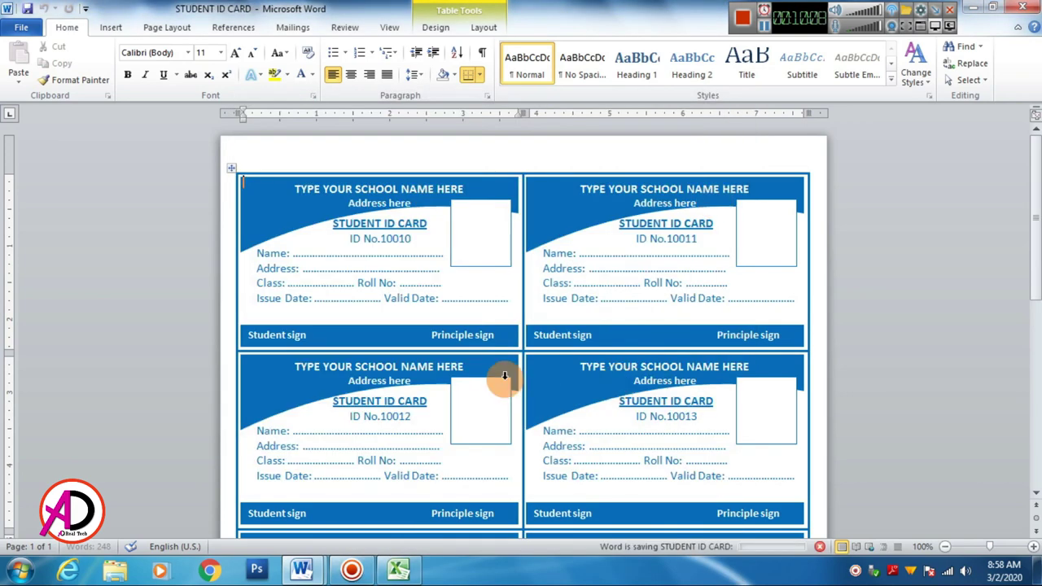
scroll(633, 399, down, 4)
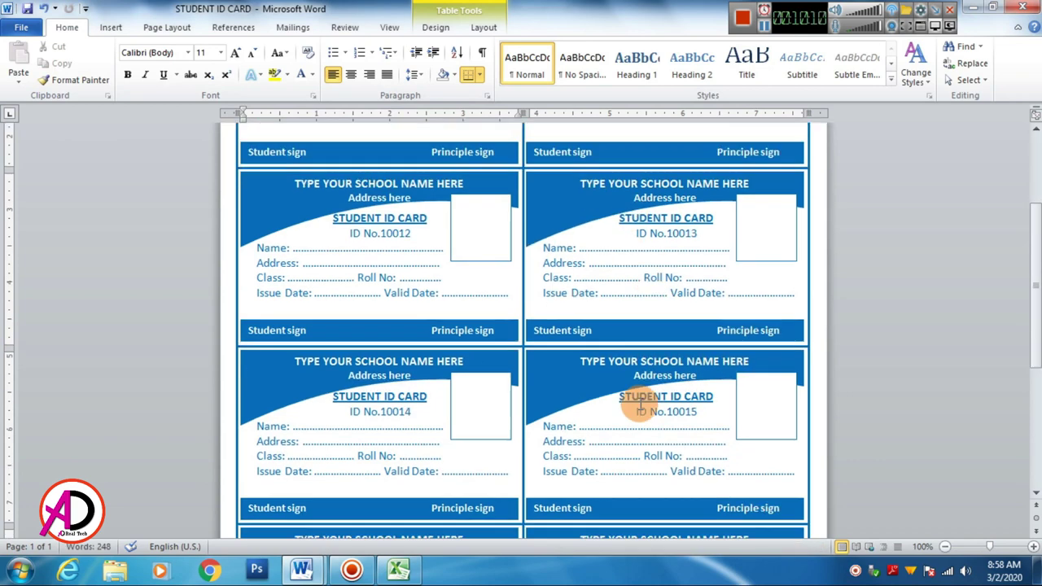